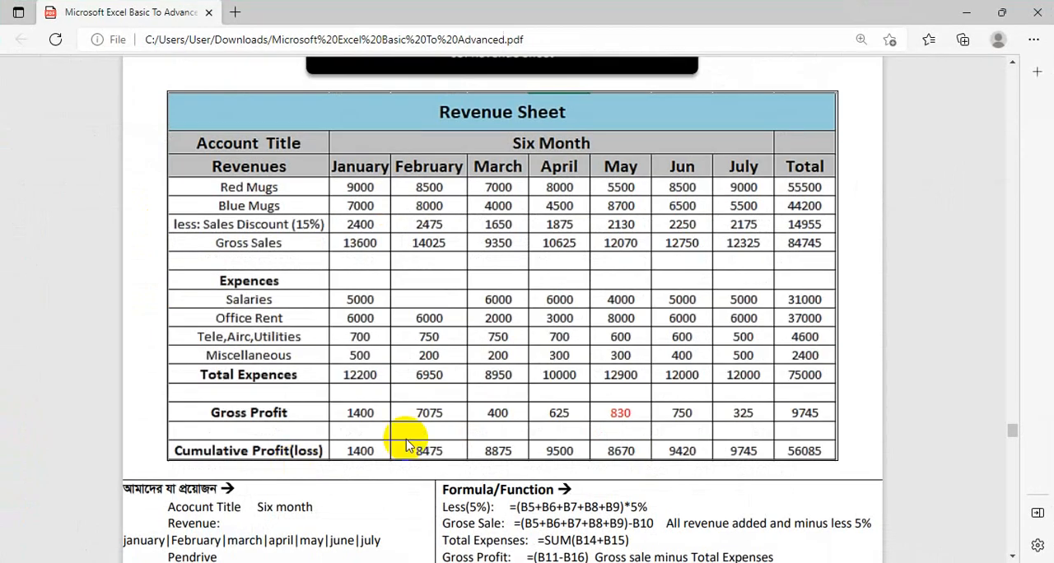
Step: Examine the Revenue Sheet example in the PDF guide and switch back to the All in One.xlsx workbook
scroll(487, 458, up, 4)
scroll(487, 457, up, 2)
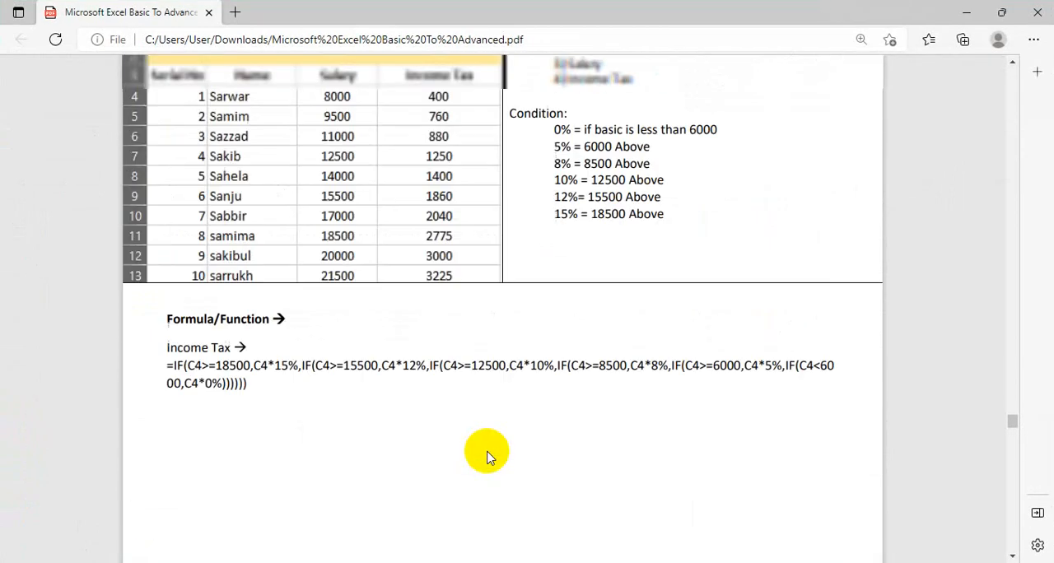
scroll(488, 458, down, 5)
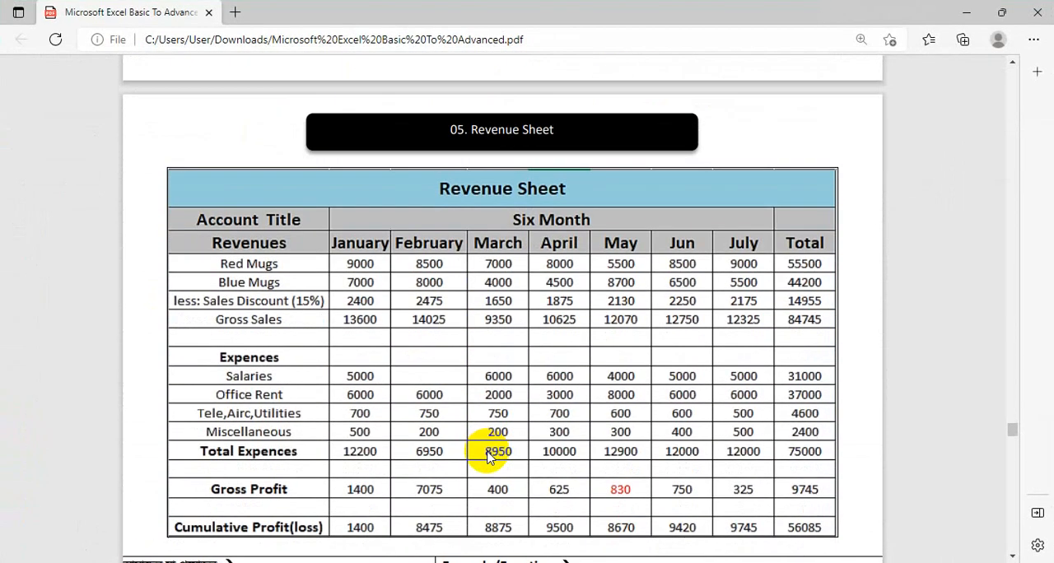
scroll(484, 456, down, 1)
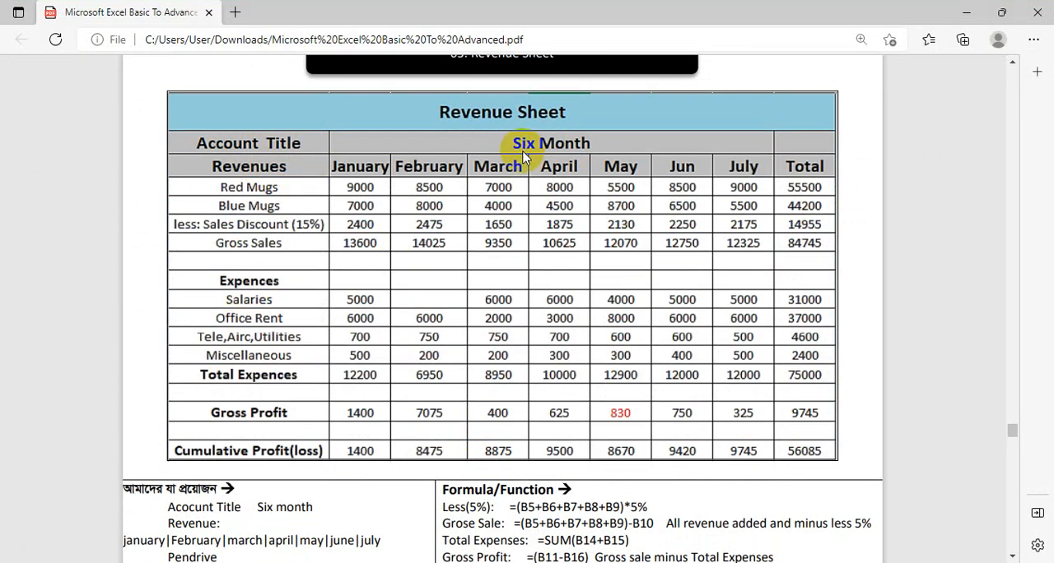
click(965, 12)
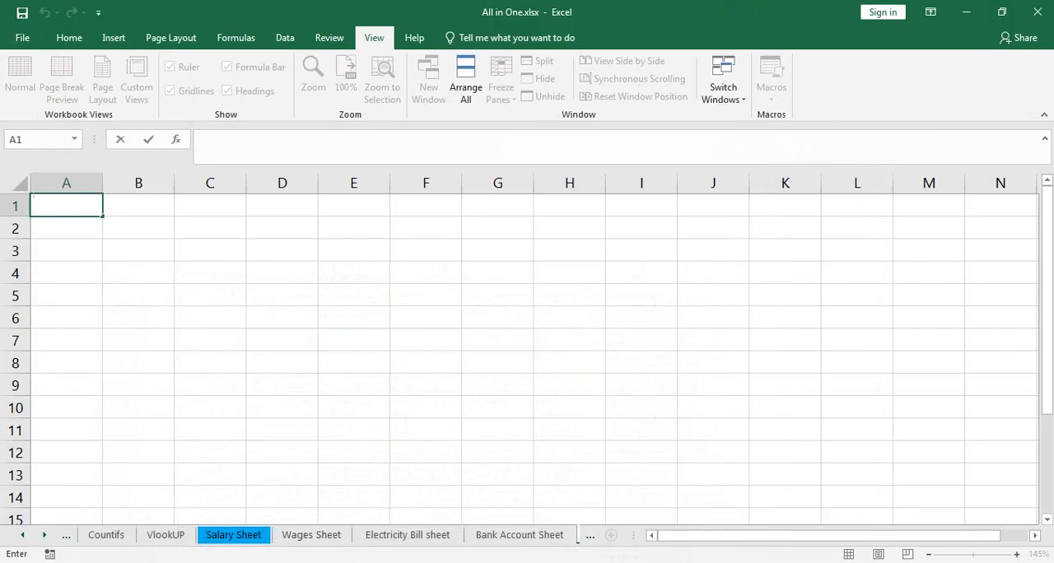
Step: Enter the heading Revenue in cell A1
text(Reveni)
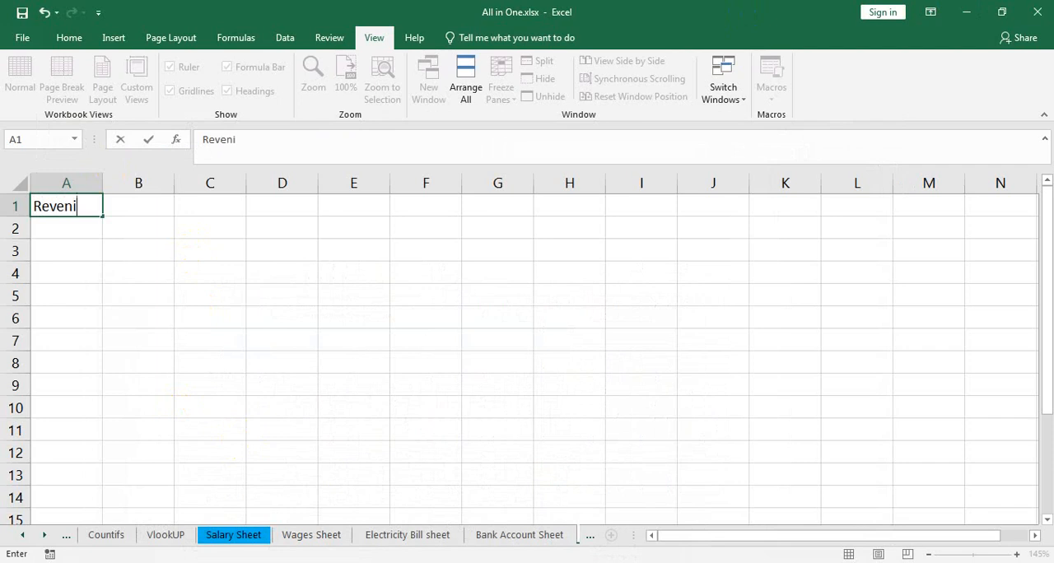
key(BackSpace)
text(ue)
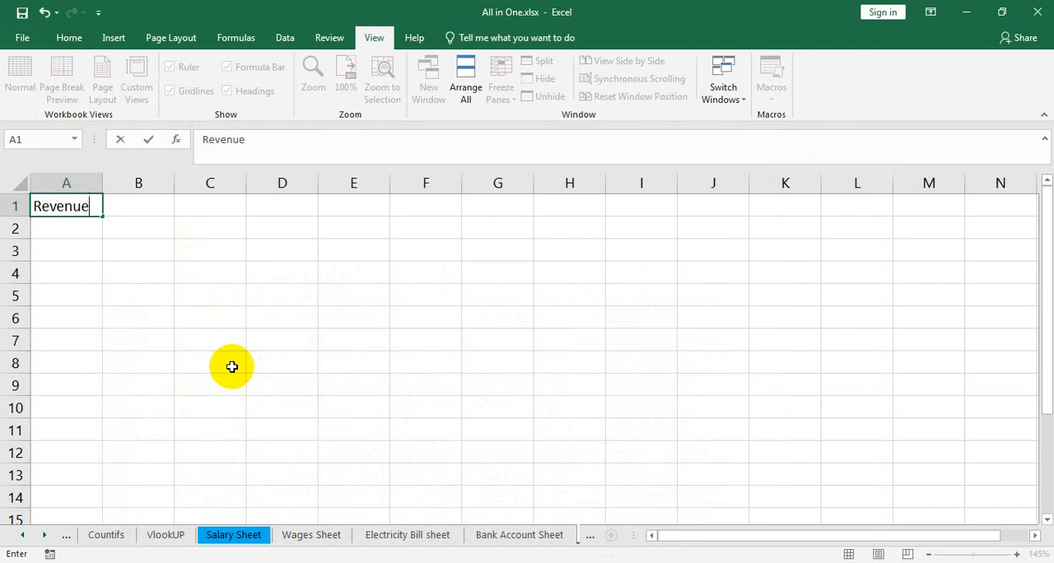
click(251, 279)
scroll(252, 278, up, 2)
click(79, 243)
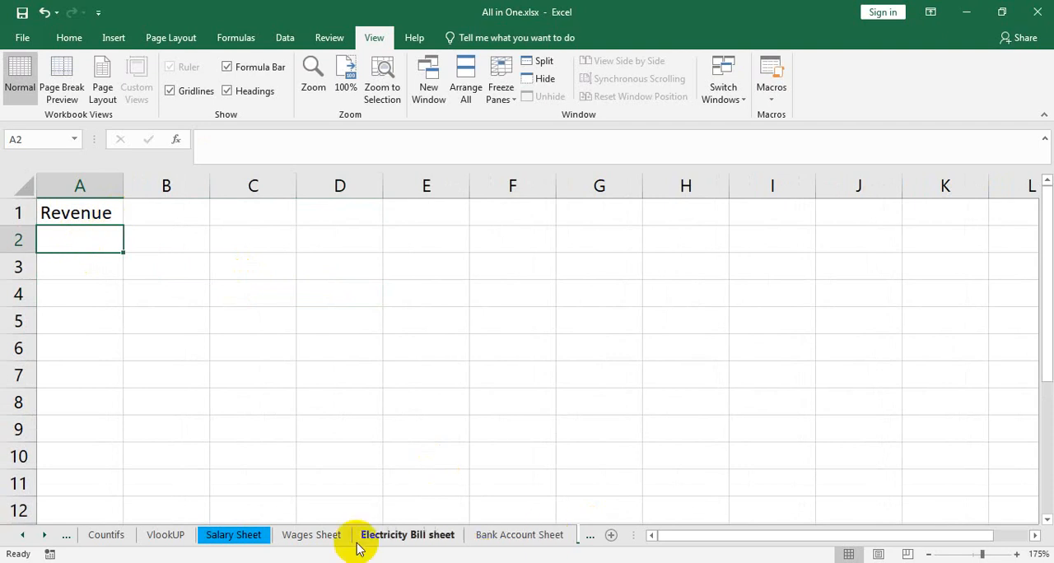
Step: Widen column A and move the Revenue heading from A1 down to cell A2
click(171, 562)
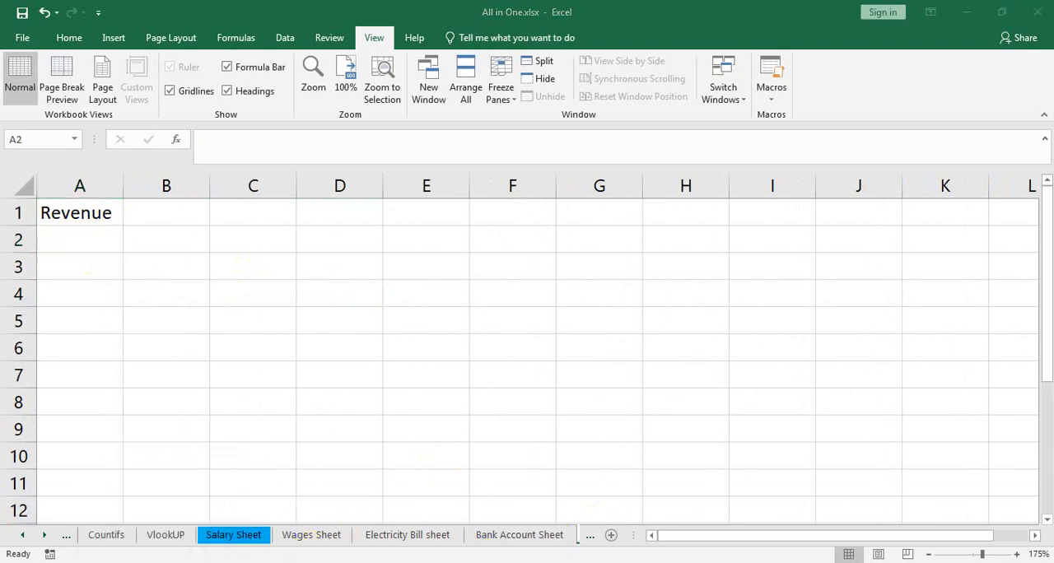
click(171, 562)
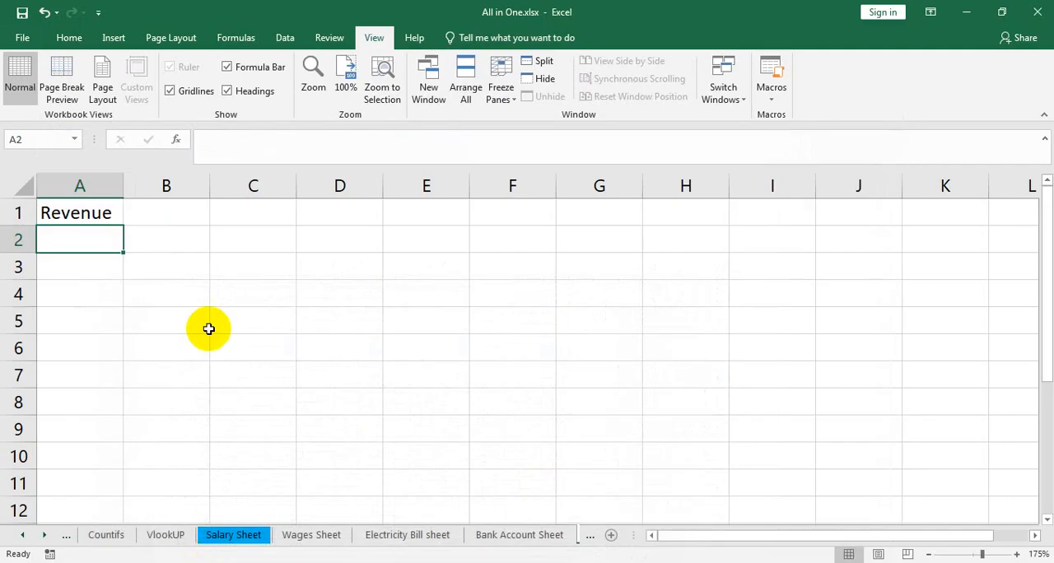
drag(127, 190, 186, 190)
click(104, 213)
drag(109, 202, 104, 229)
Step: Enter the heading Account Title in cell A1
click(110, 212)
text(A)
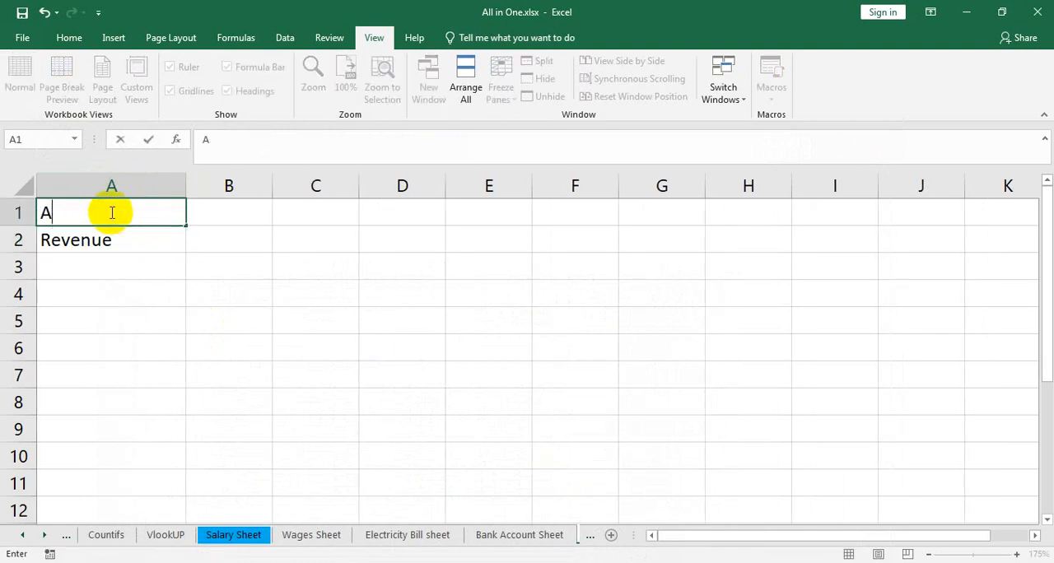
text(ccount Title)
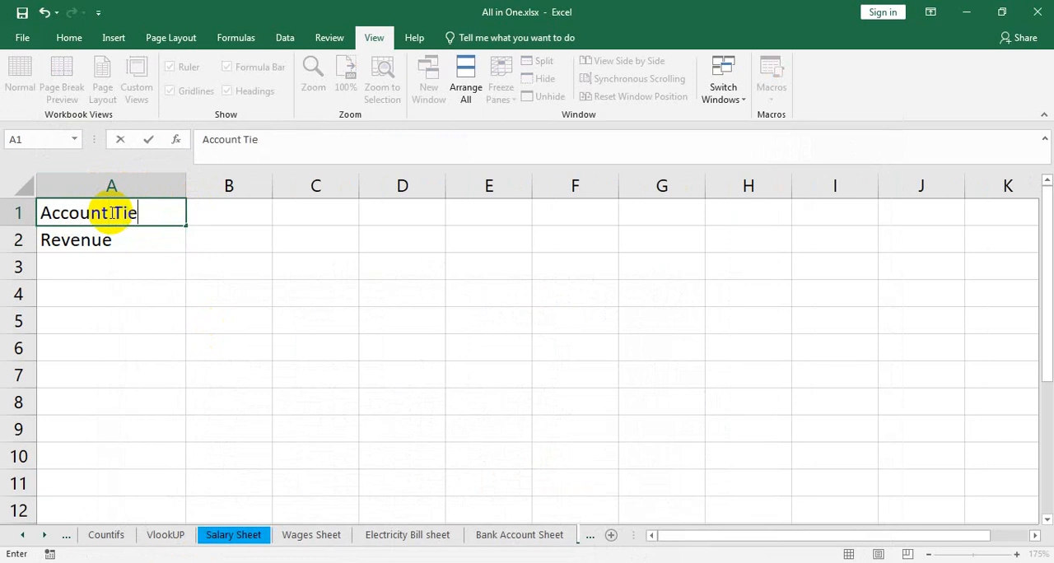
key(BackSpace)
text(tle)
key(Return)
key(Return)
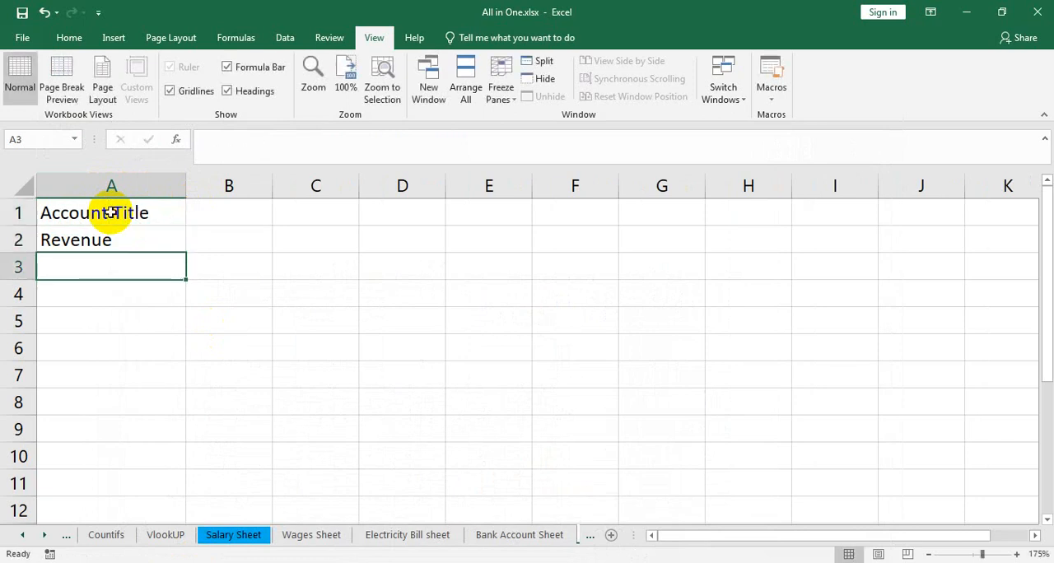
Step: List the first revenue items below the Revenue heading: Monitor in A3 and Pen Drive in A4
text(MOni)
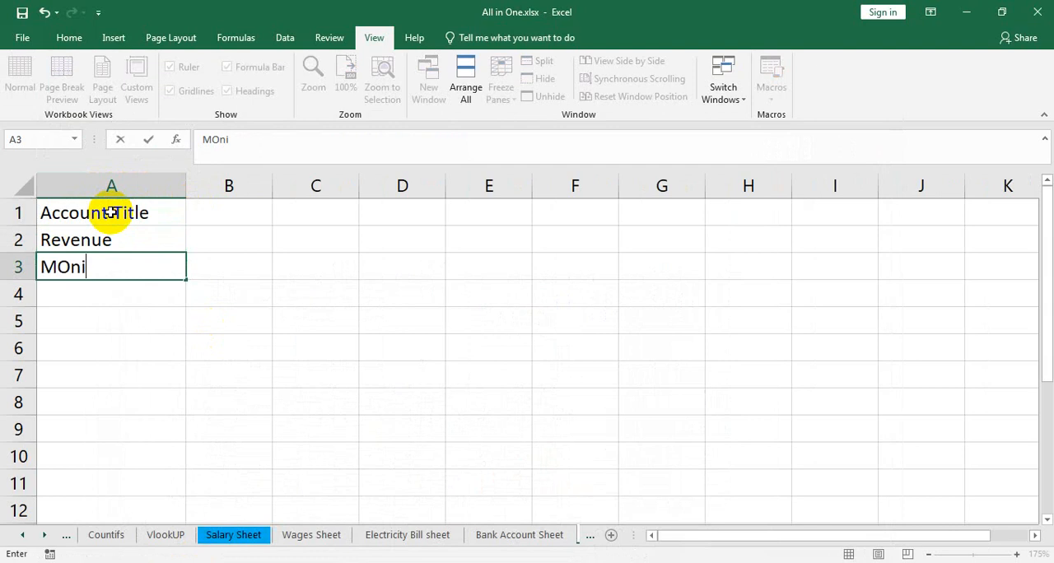
key(BackSpace)
key(BackSpace)
key(BackSpace)
text(onitor)
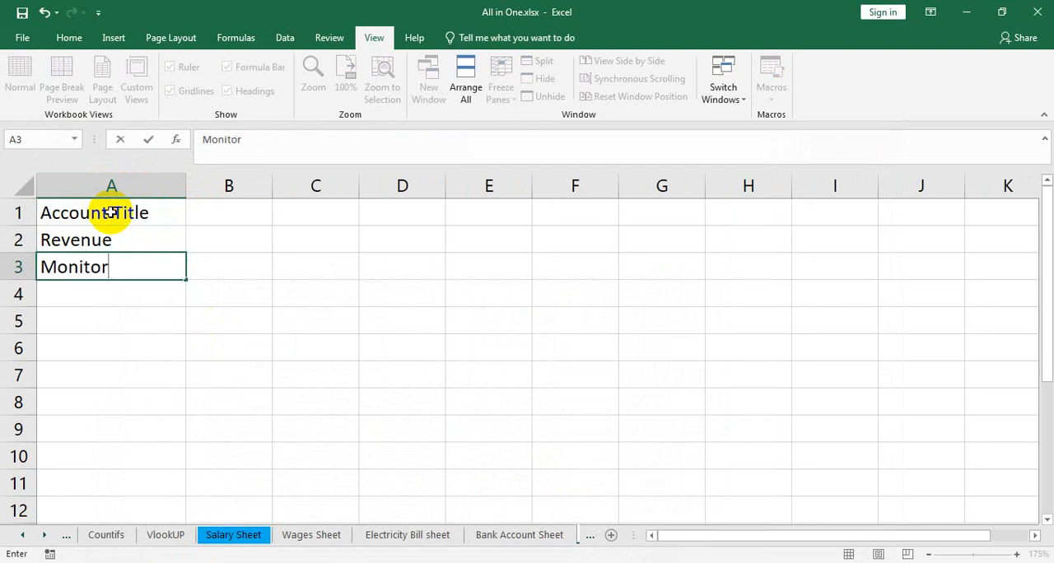
key(Return)
text(Pen)
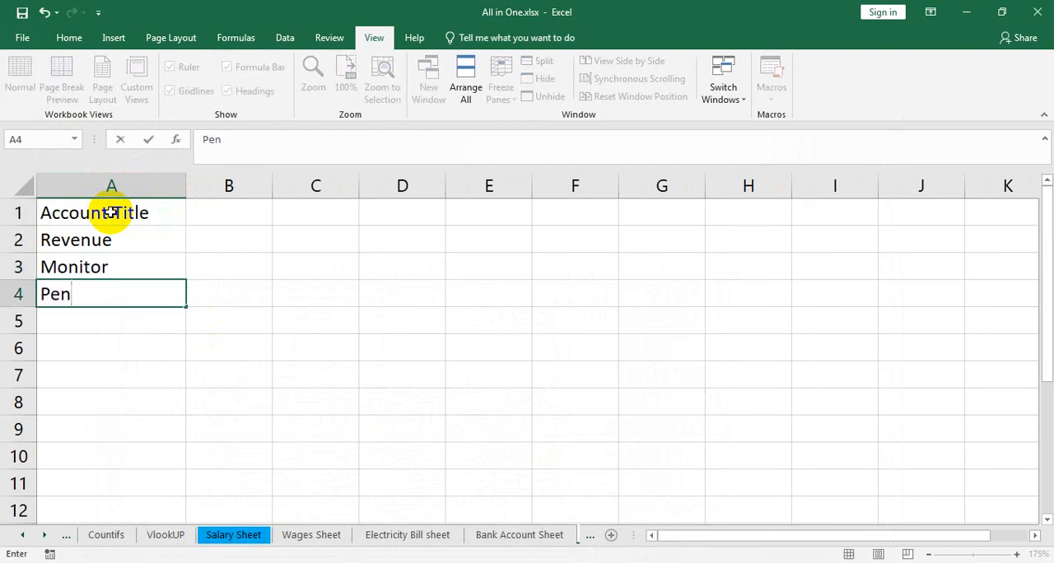
text( Drive)
key(Return)
Step: Add the items CD in A5 and DVD in A6
text(V)
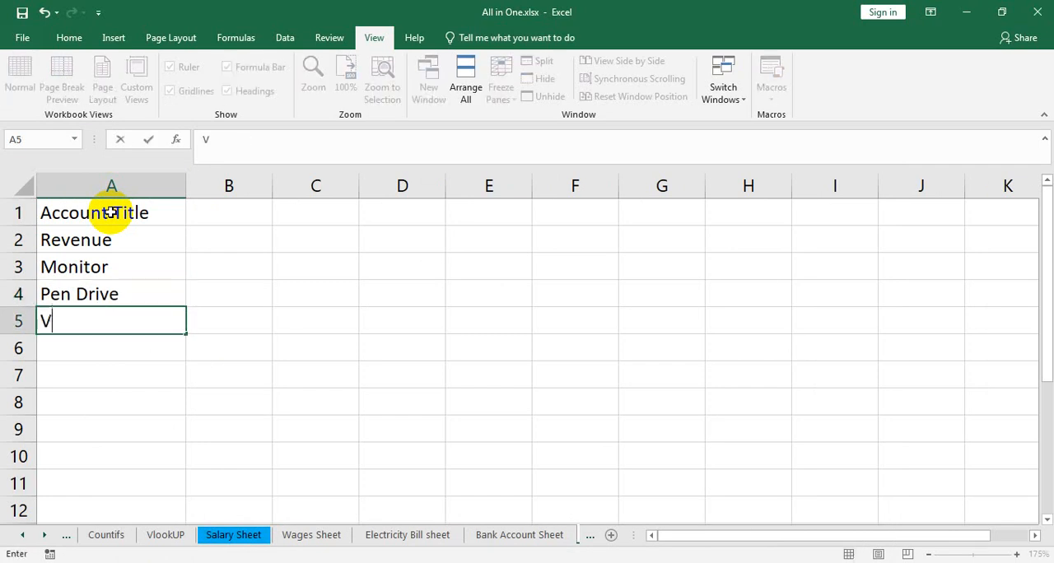
text(CD)
key(BackSpace)
key(BackSpace)
key(BackSpace)
text(CD)
key(Return)
text(DVD)
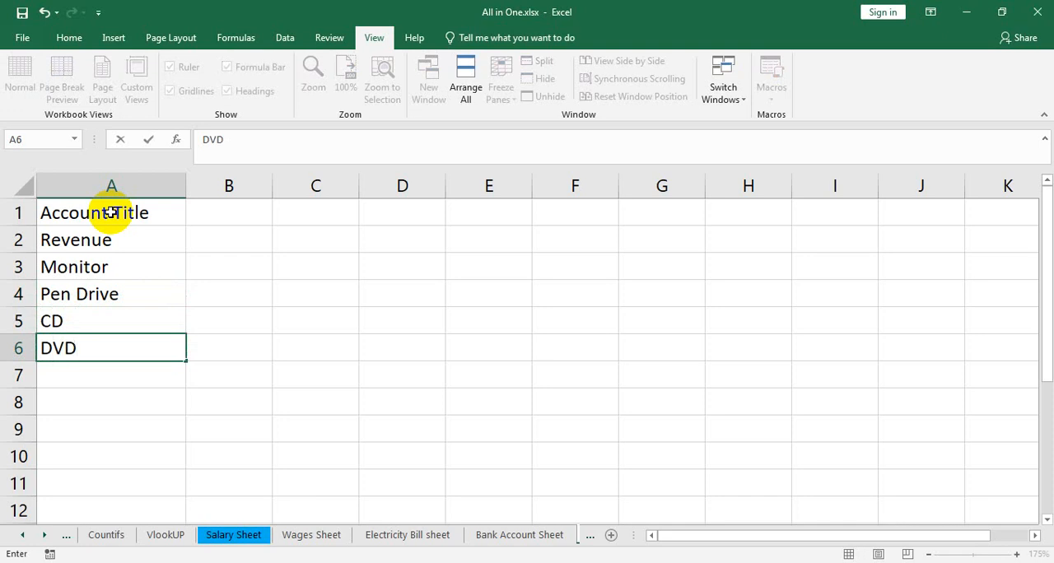
key(Return)
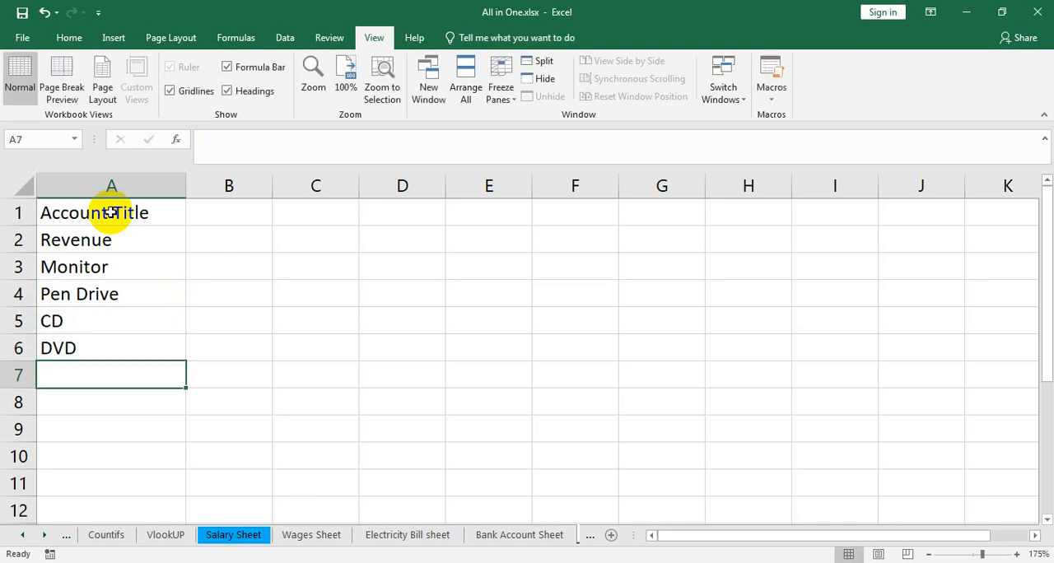
Step: Continue the item list with Keyboard, Mouse and Printer in cells A7 to A9
text(Keyboard)
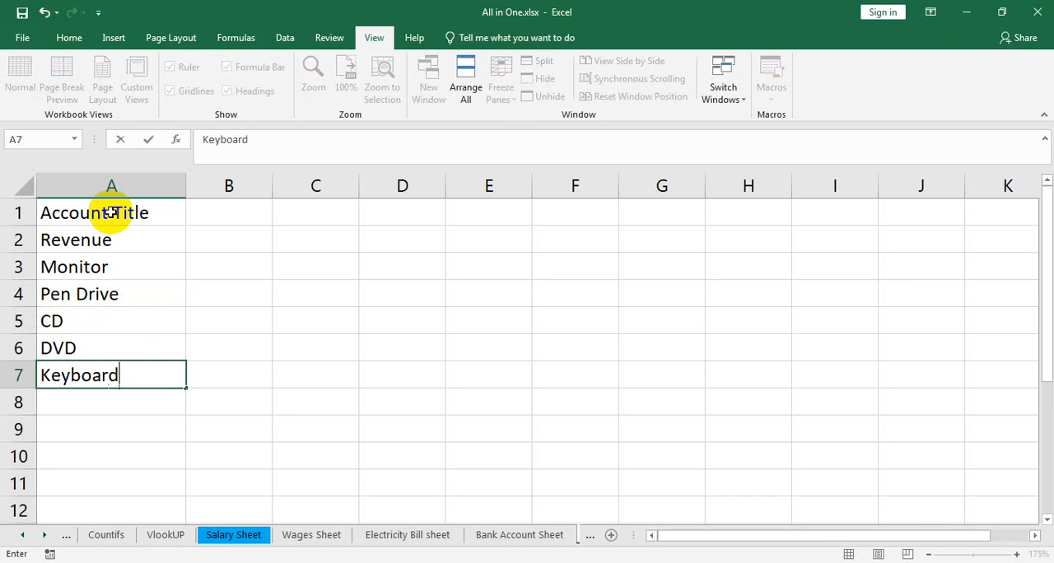
key(Return)
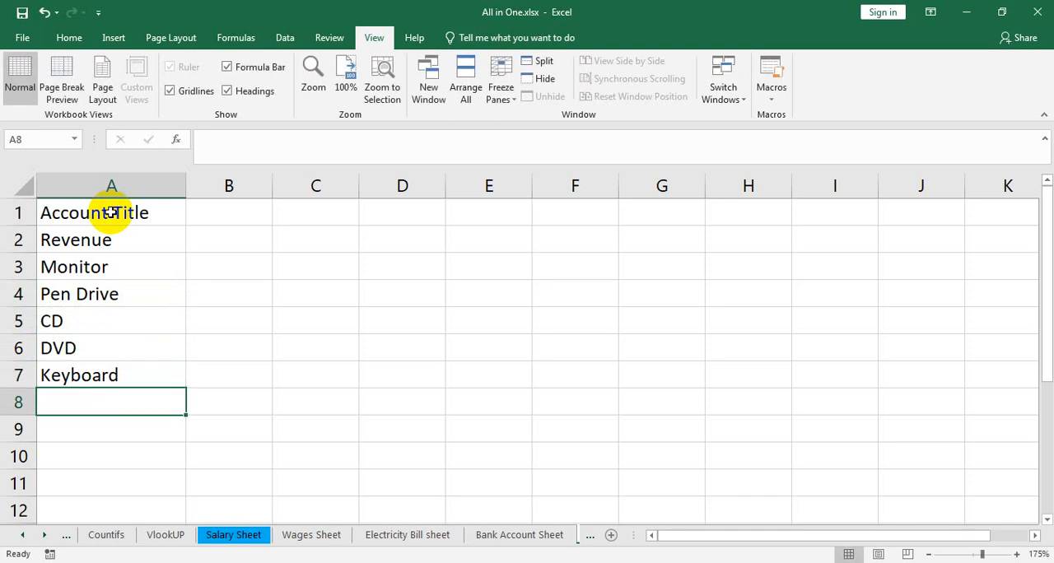
text(Mouse)
key(Return)
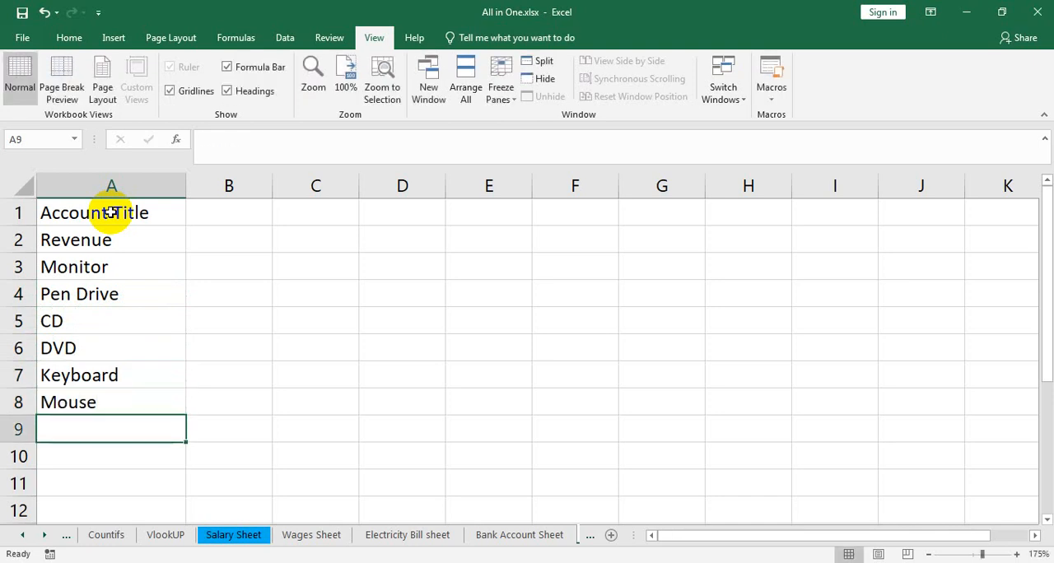
text(Printer)
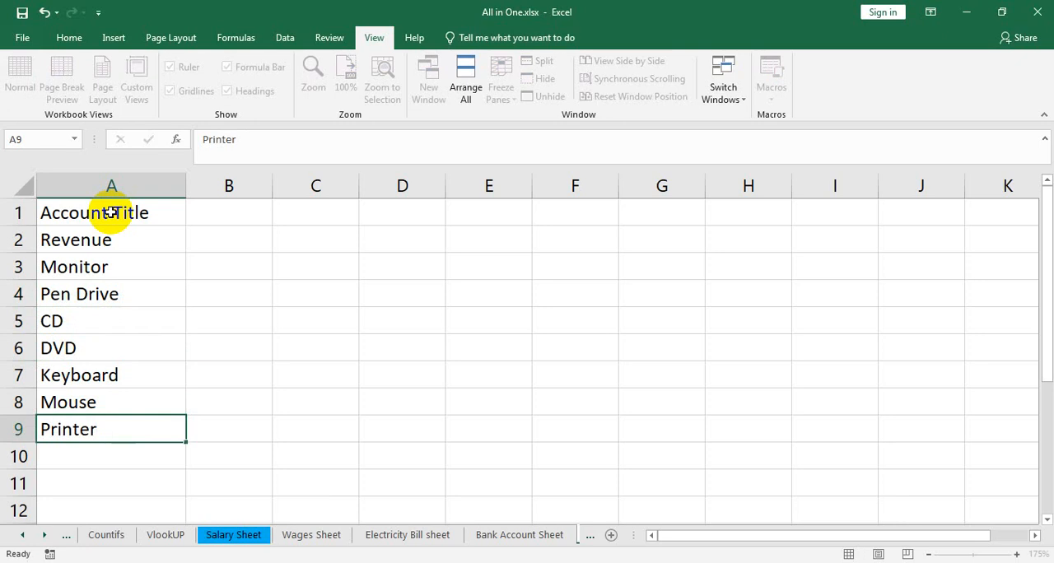
key(Return)
Step: Add the items Sccaner in A10 and CPU in A11
text(Sc)
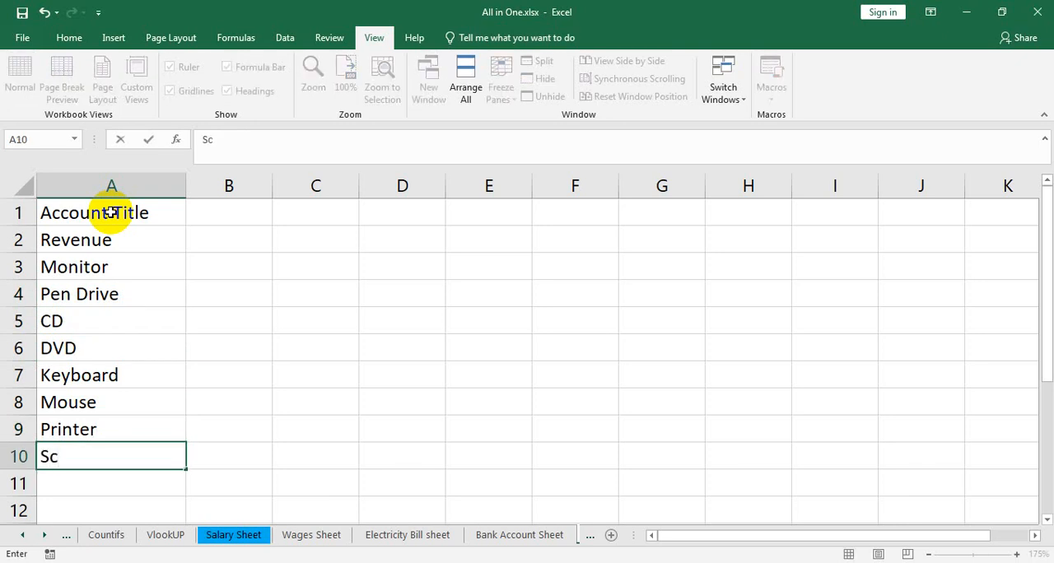
text(caner)
key(Return)
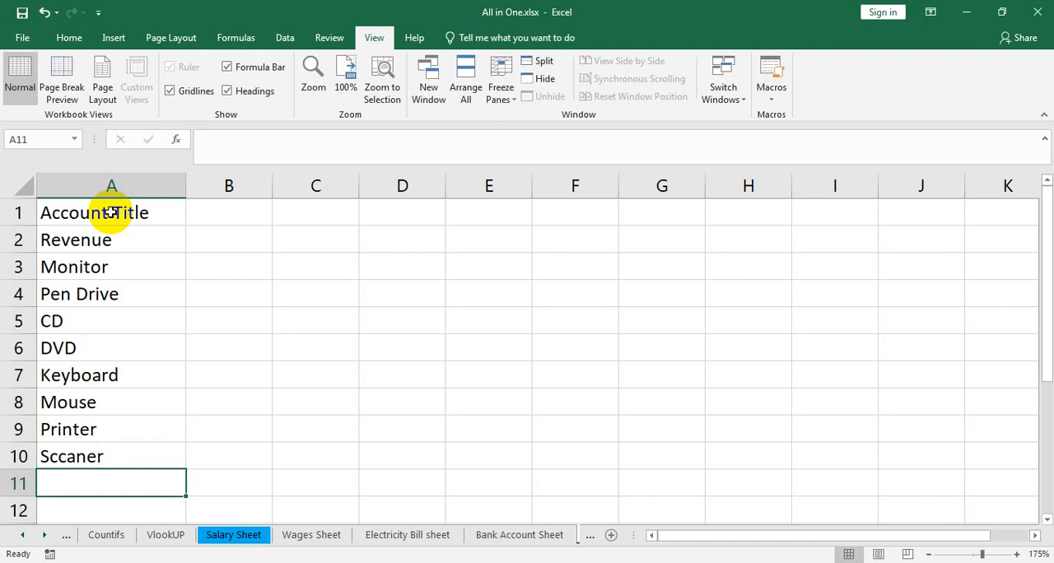
text(CPU)
key(Return)
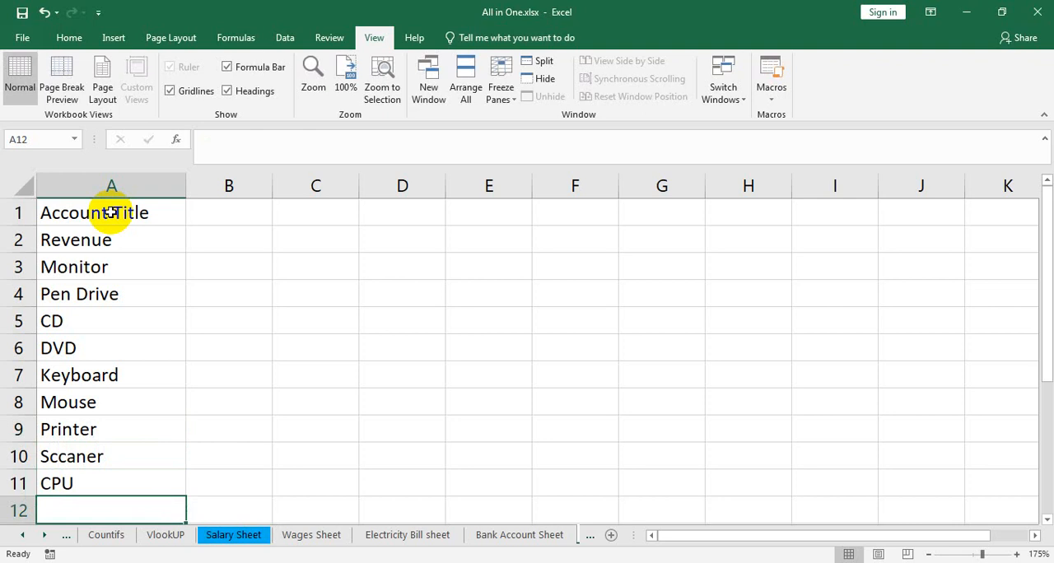
Step: Enter UPS in cell A12 as the next item in the revenue list
text(IP)
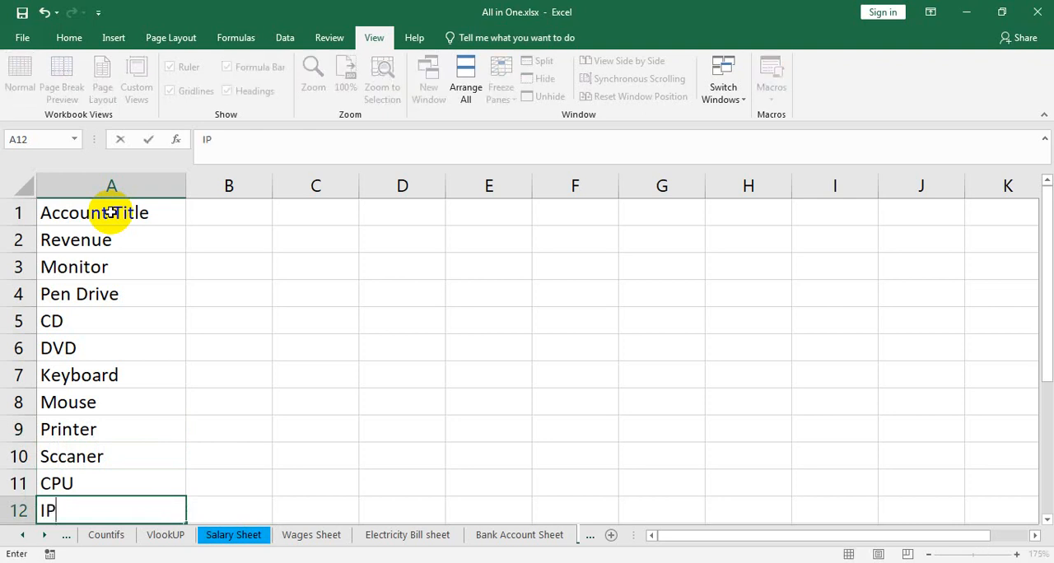
key(BackSpace)
key(BackSpace)
text(UPS)
scroll(113, 386, down, 1)
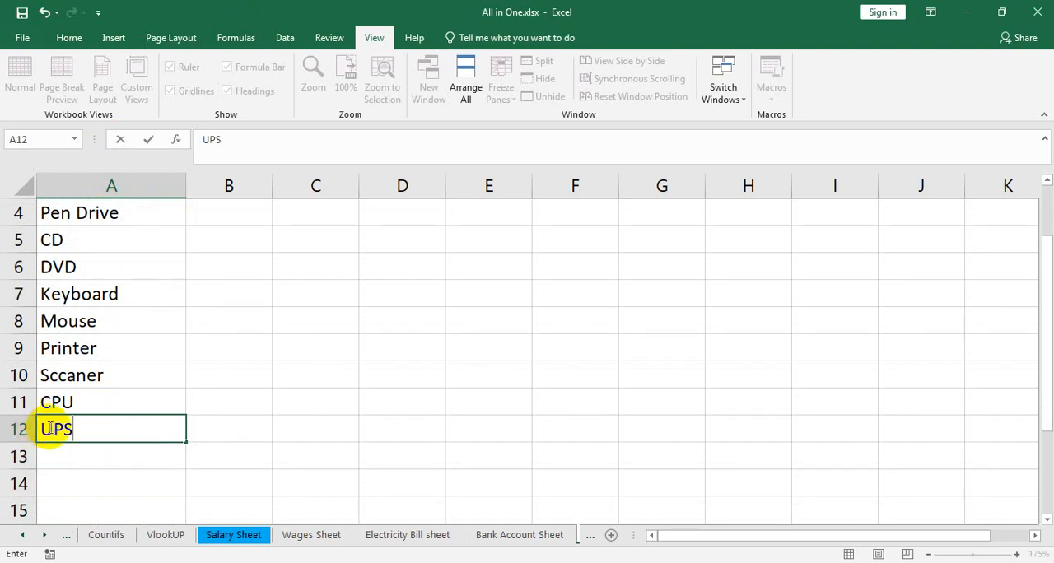
double_click(48, 429)
click(95, 425)
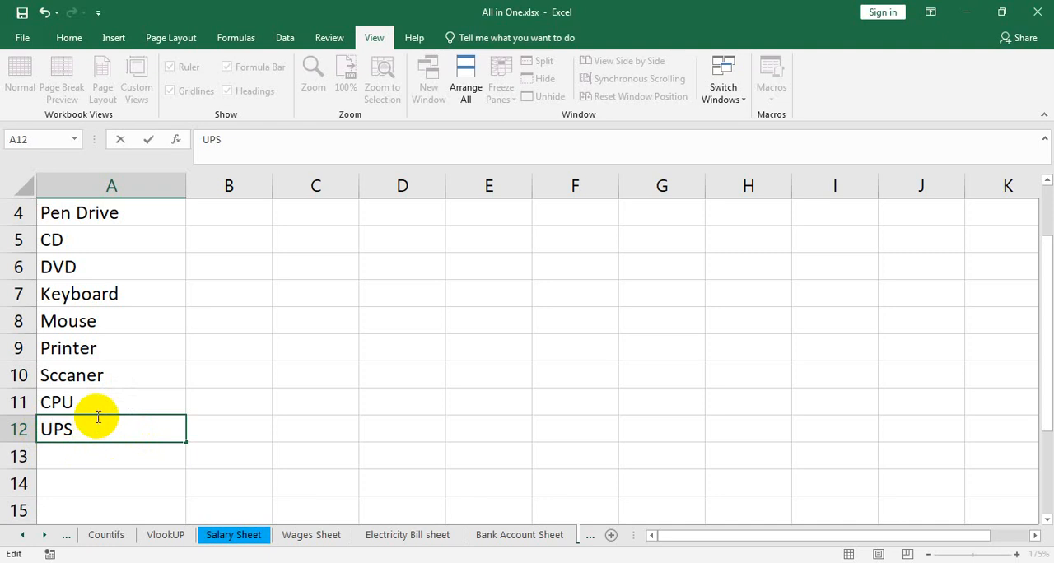
scroll(77, 430, up, 1)
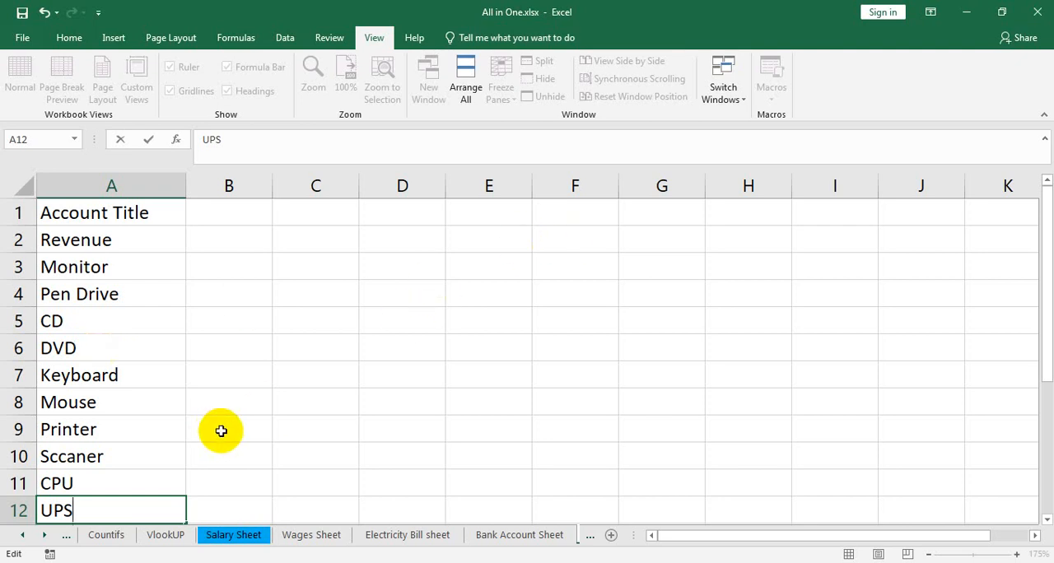
click(86, 322)
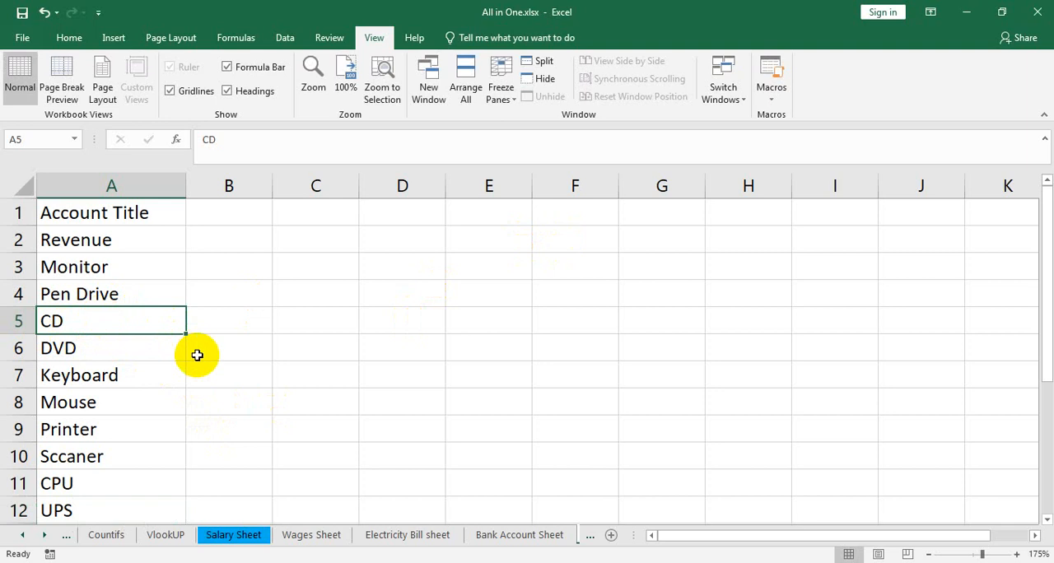
Step: Enter January in B1 and autofill the month headings across row 1 through June in G1
scroll(114, 313, down, 1)
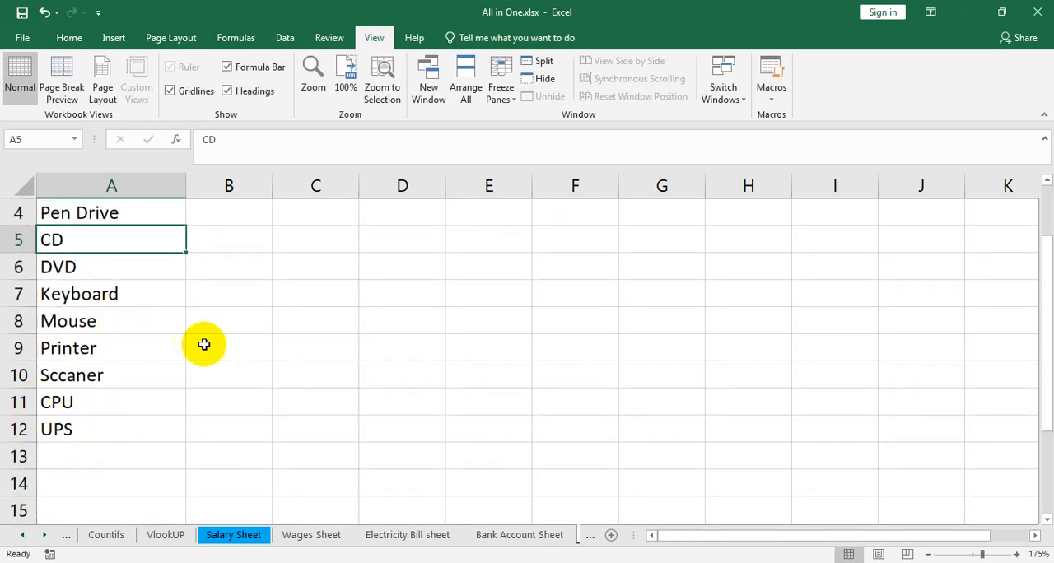
scroll(208, 343, up, 1)
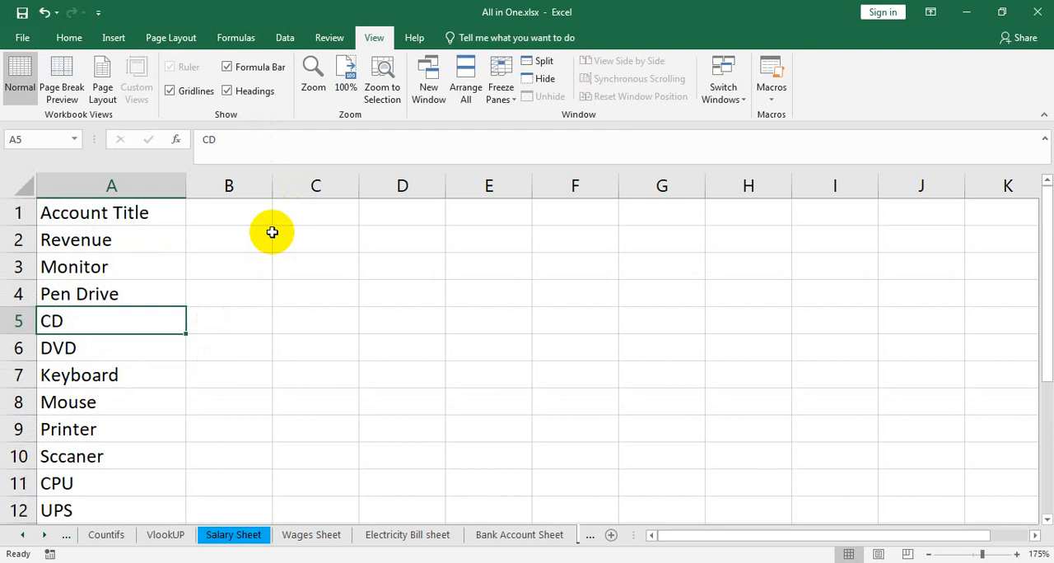
click(248, 211)
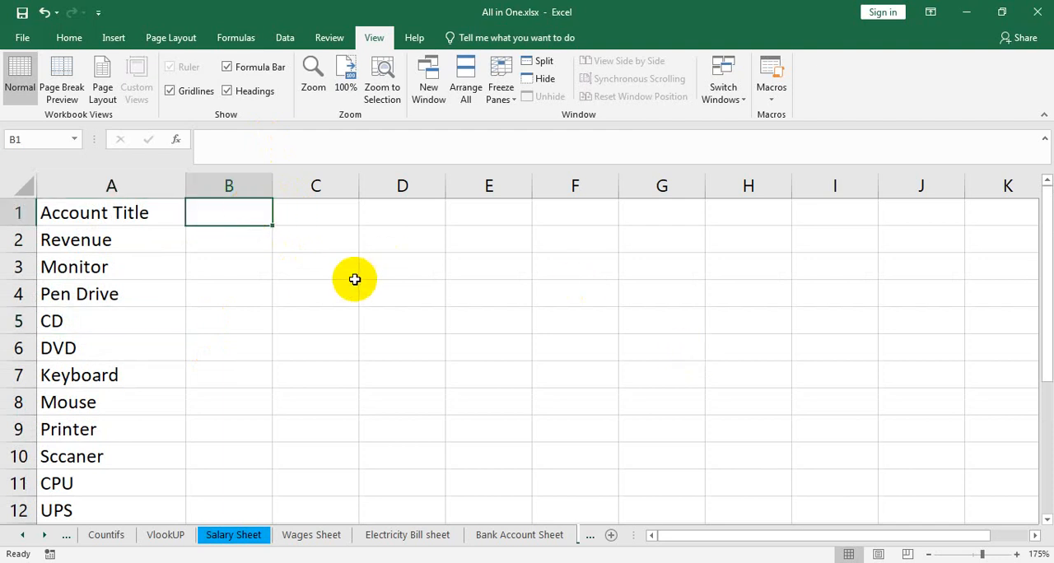
text(January)
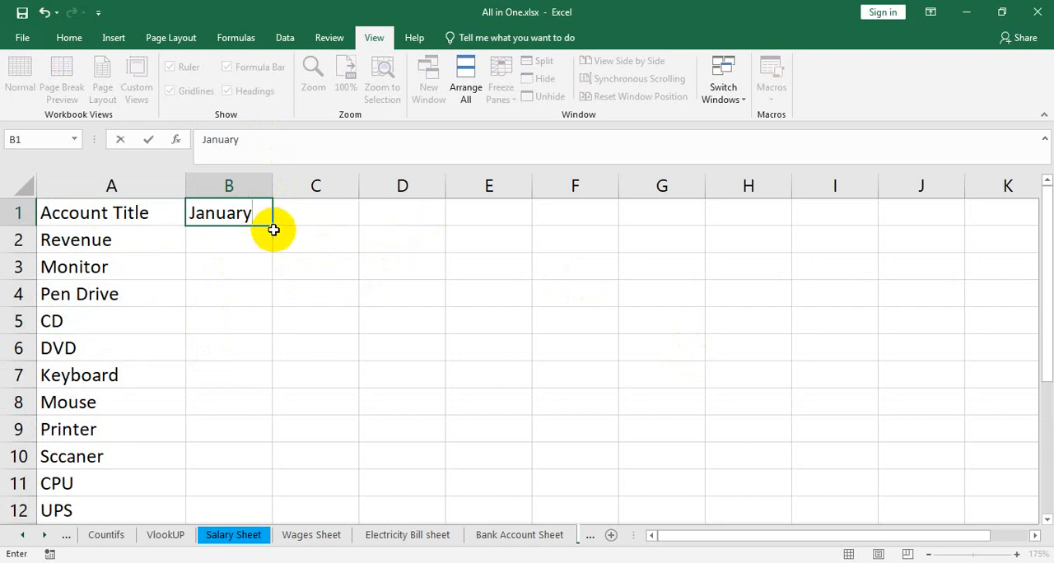
drag(276, 228, 729, 219)
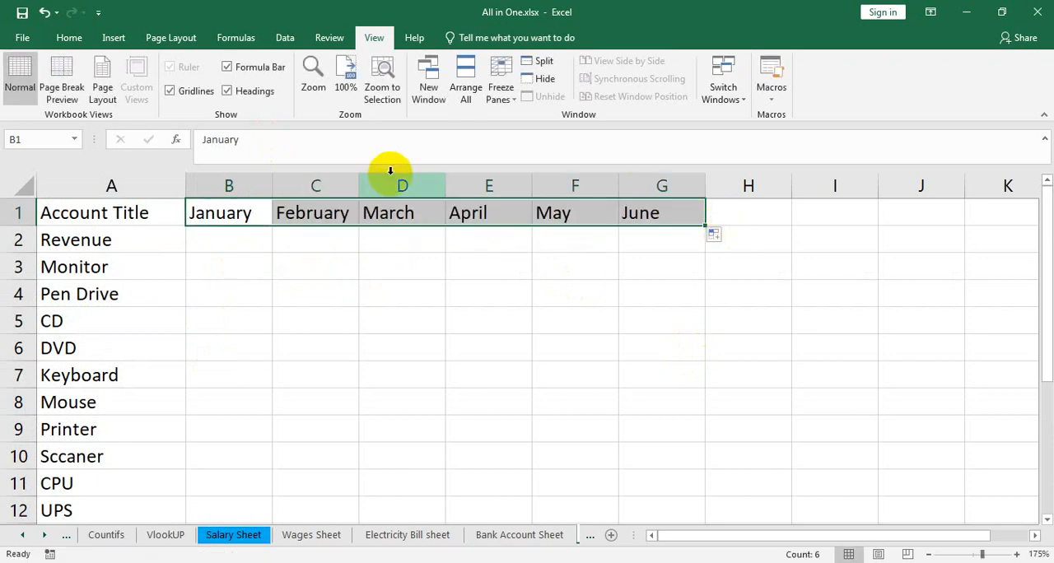
Step: Add the labels Sell in A13 and Discount in A14 below the UPS item
click(237, 247)
scroll(211, 315, down, 2)
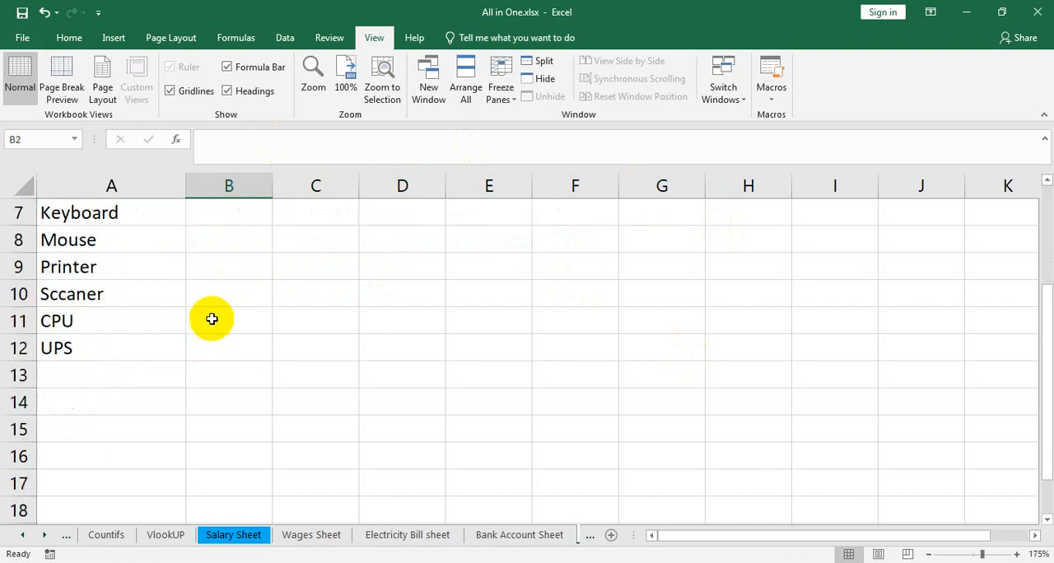
click(94, 381)
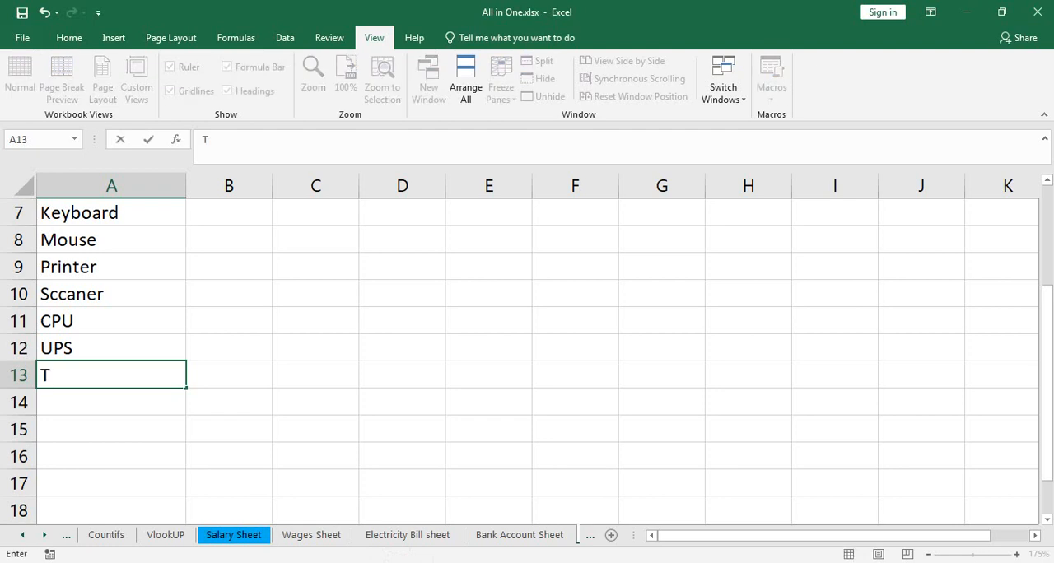
key(BackSpace)
text(Sell)
key(Return)
text(D)
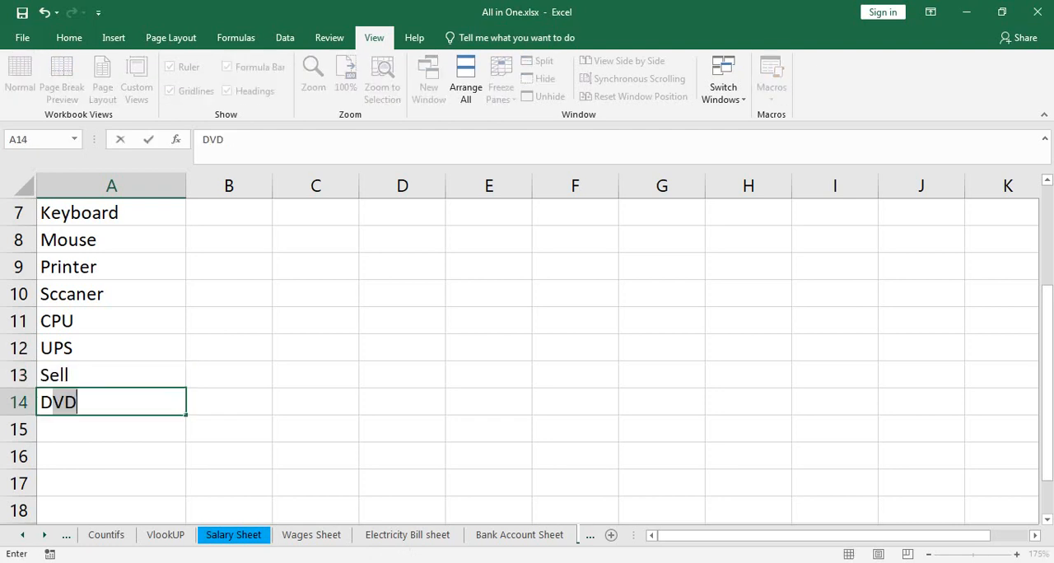
text(iscount)
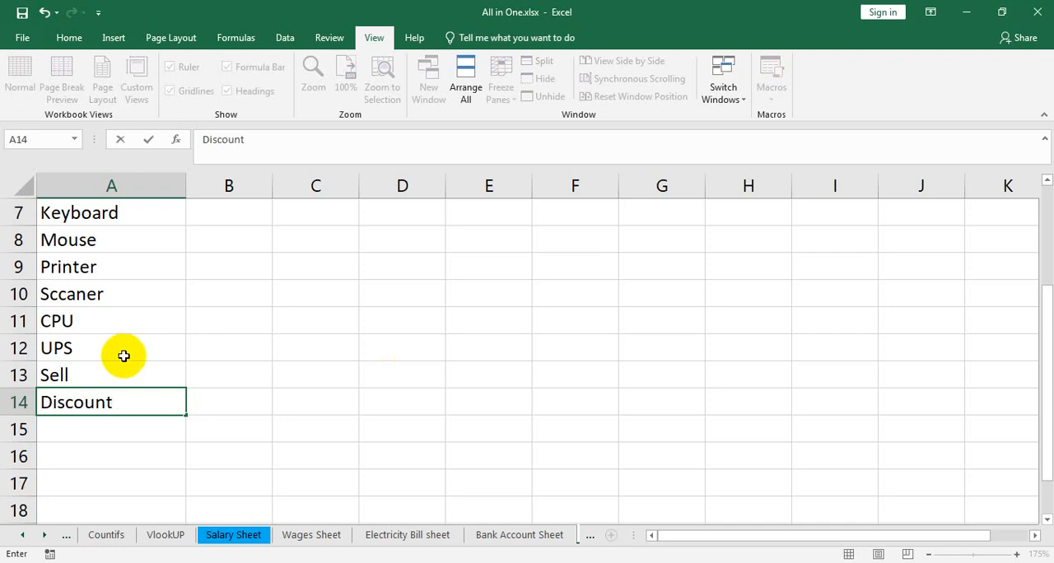
Step: Change the label in cell A13 to Gross Sell
click(52, 371)
double_click(53, 377)
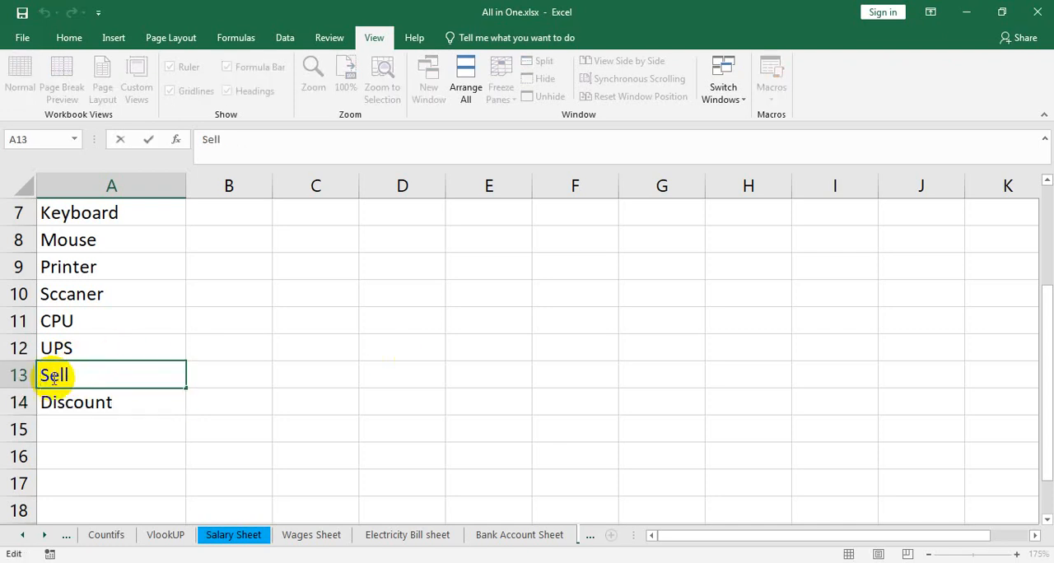
text(Gross)
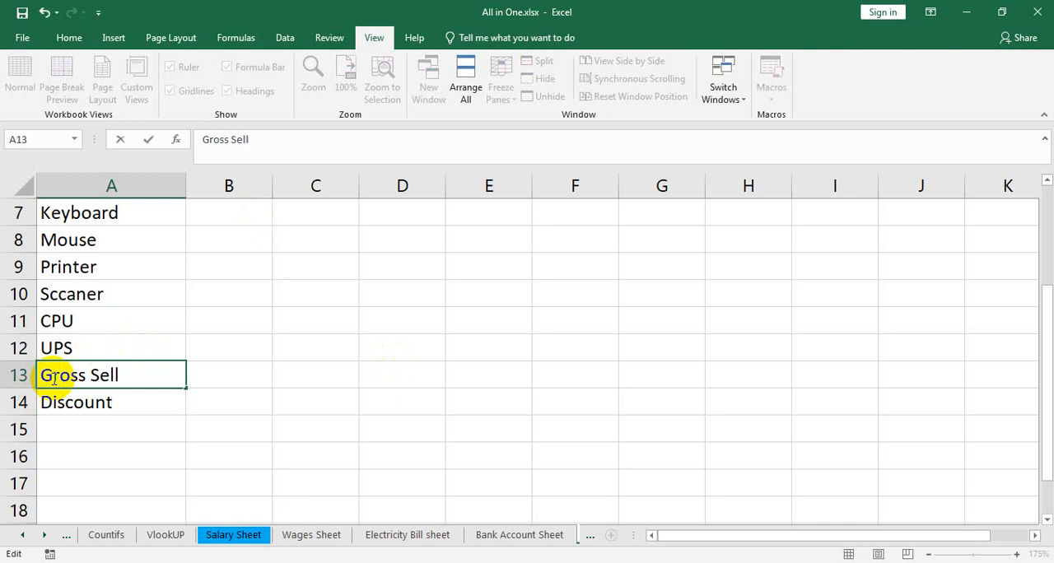
Step: Extend the label in cell A14 to read Discount 6%
click(137, 403)
double_click(139, 404)
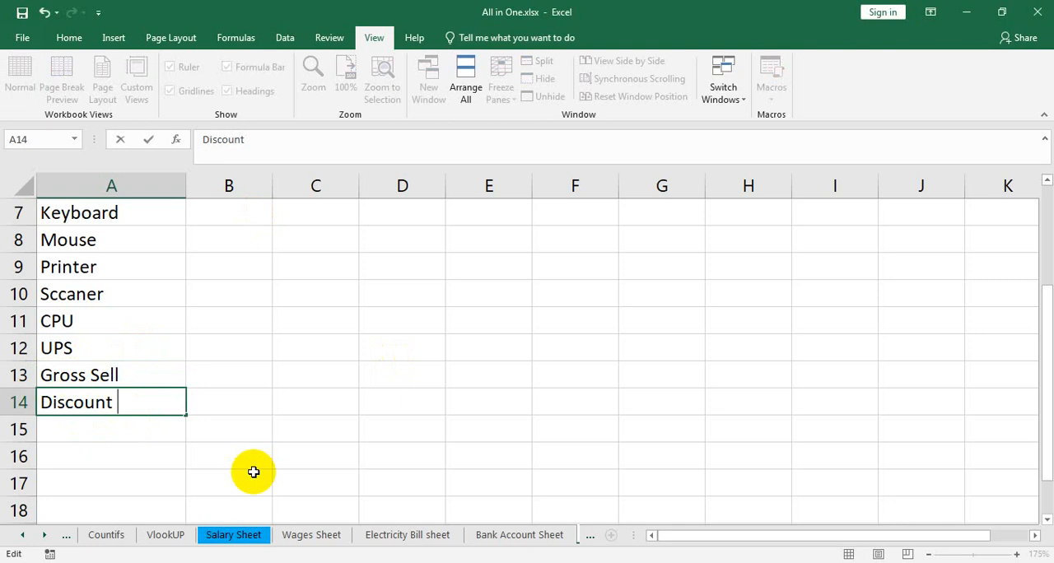
text(6%)
key(Return)
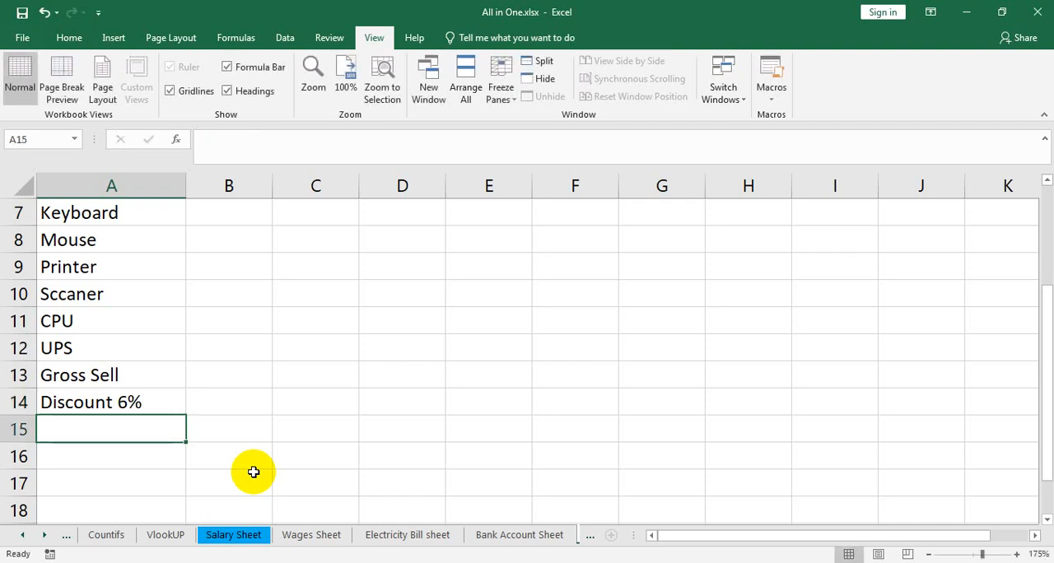
Step: Enter the label Ner Sell in cell A15 below the discount row
text(Ner S)
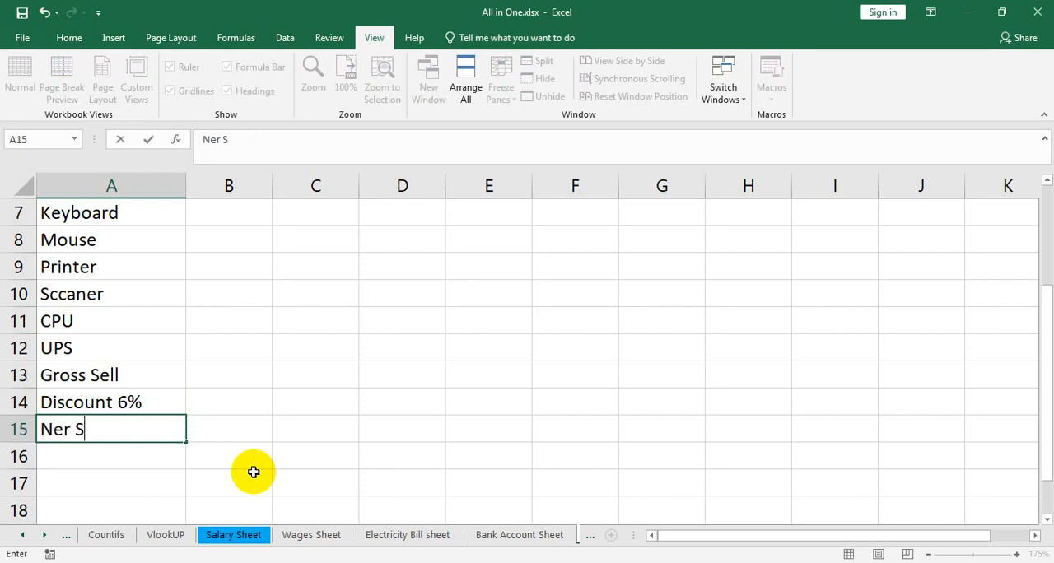
text(ell)
scroll(309, 383, up, 2)
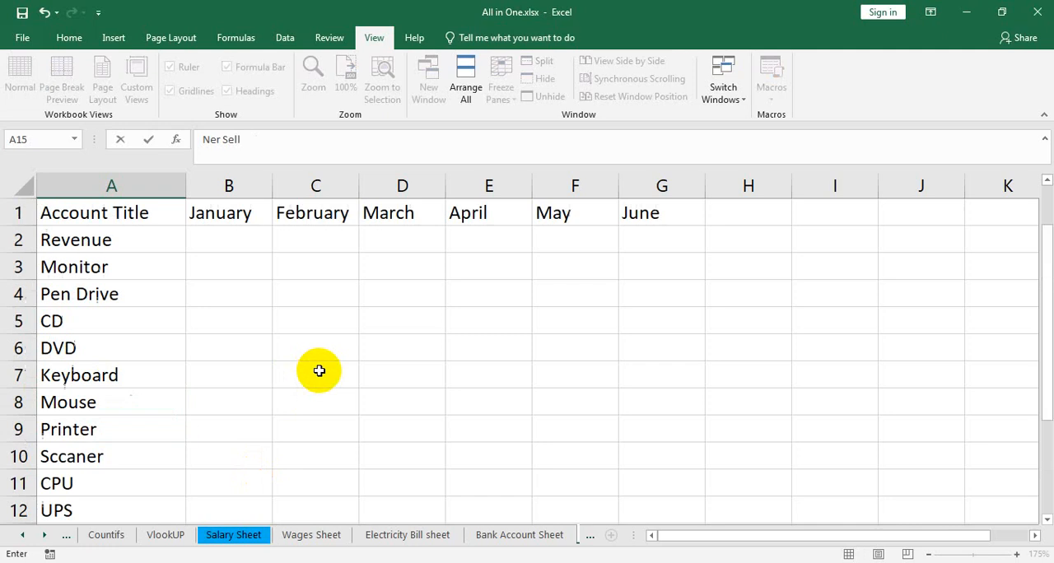
click(247, 235)
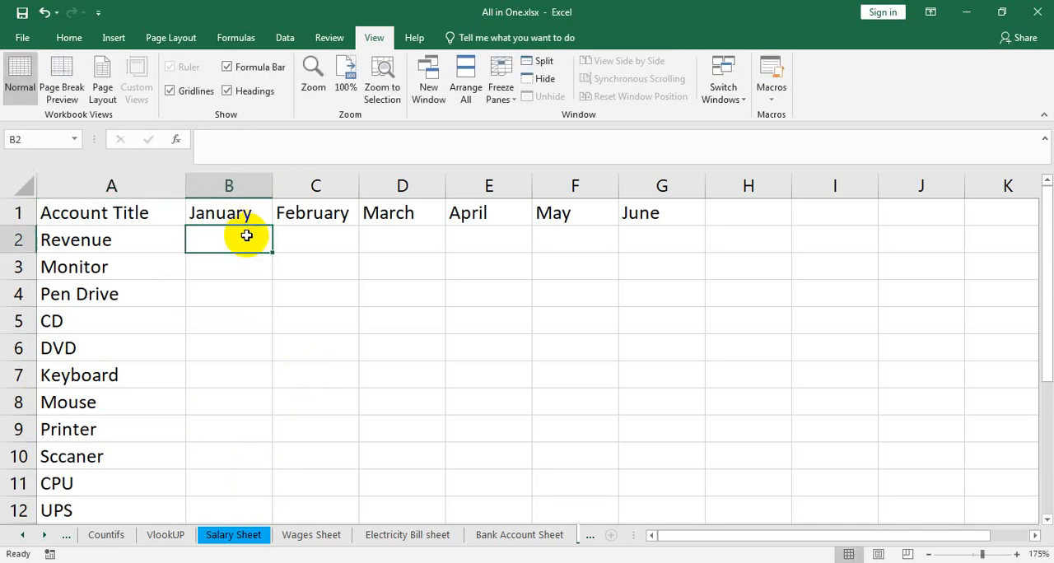
Step: Enter the January amounts 35000 for Monitor in B3 and 2500 for Pen Drive in B4
click(220, 265)
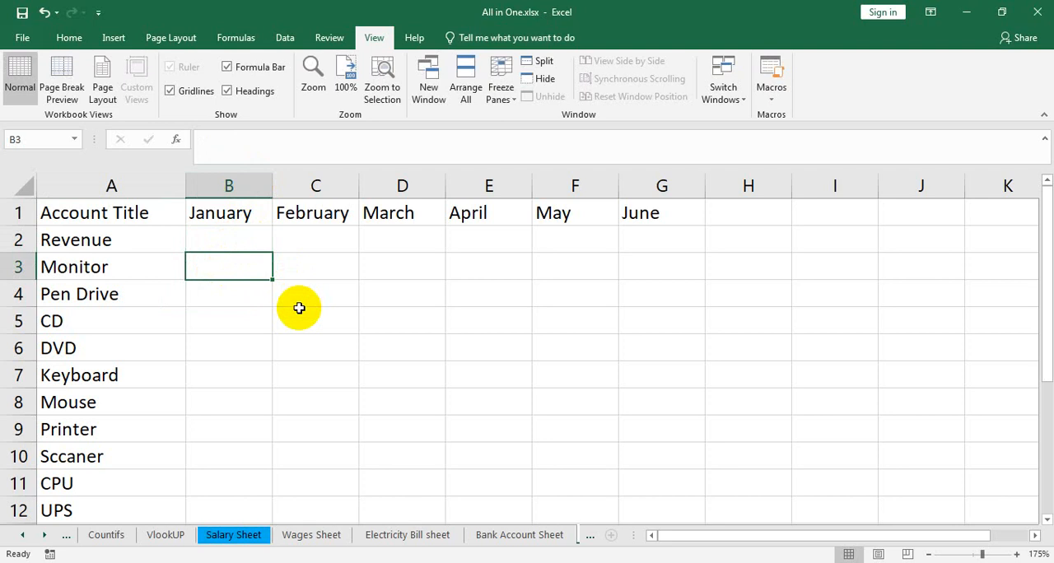
text(35000)
key(Return)
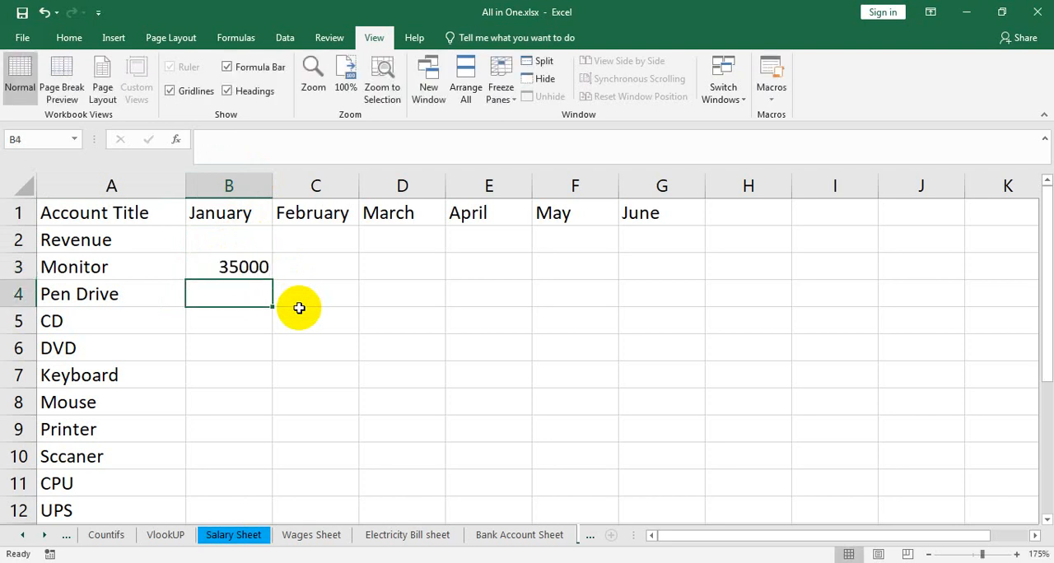
text(2500)
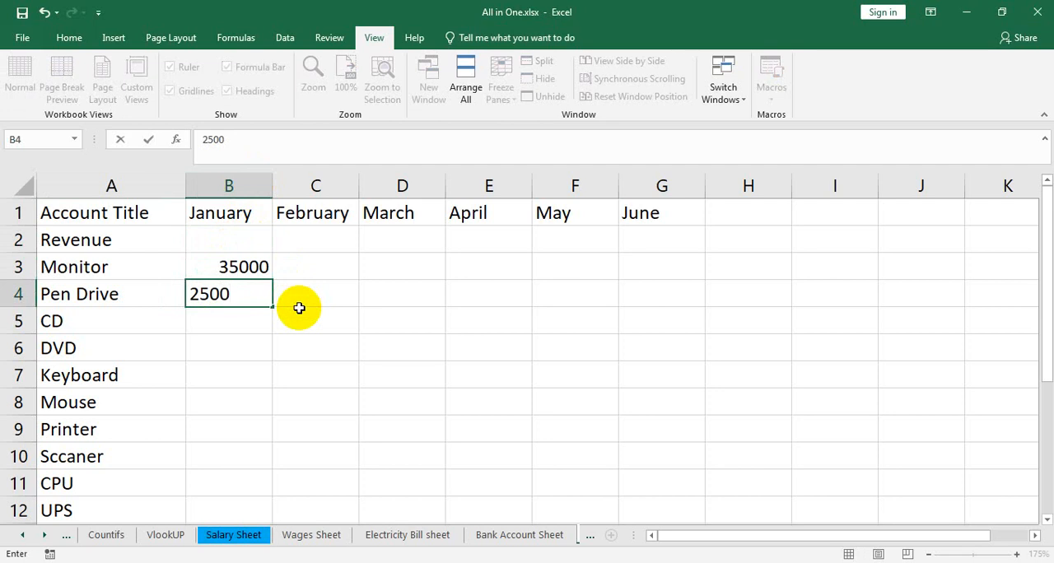
Step: Insert a new sheet column before January and give it the heading Quantity in B1
click(238, 213)
click(69, 37)
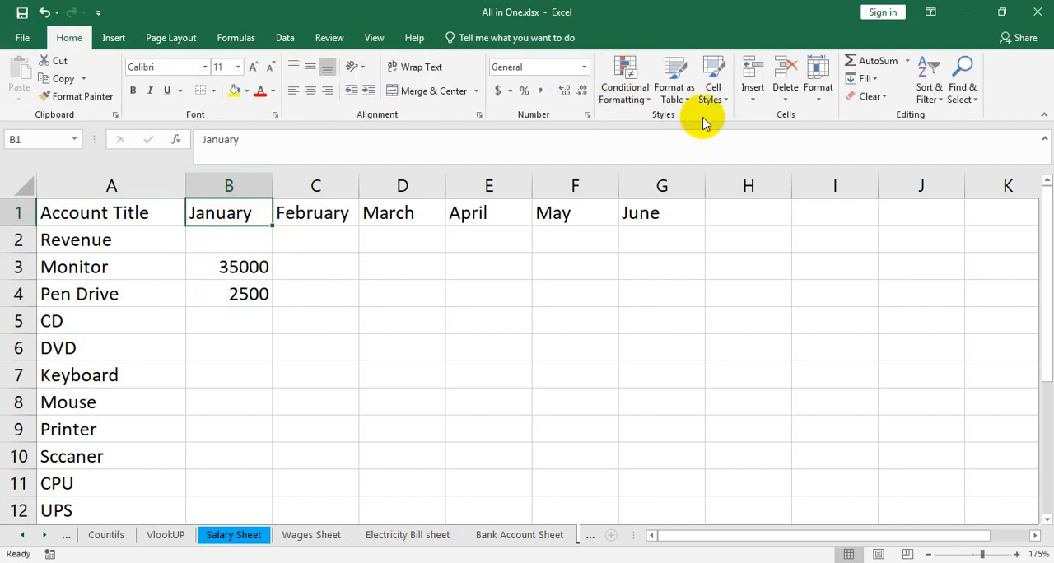
click(755, 105)
click(772, 157)
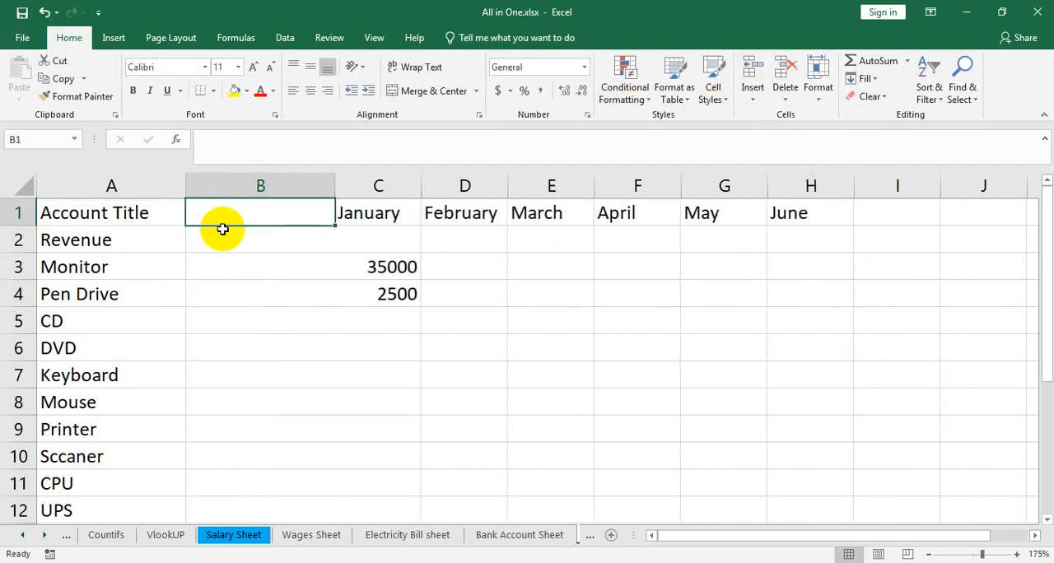
text(Quantitye)
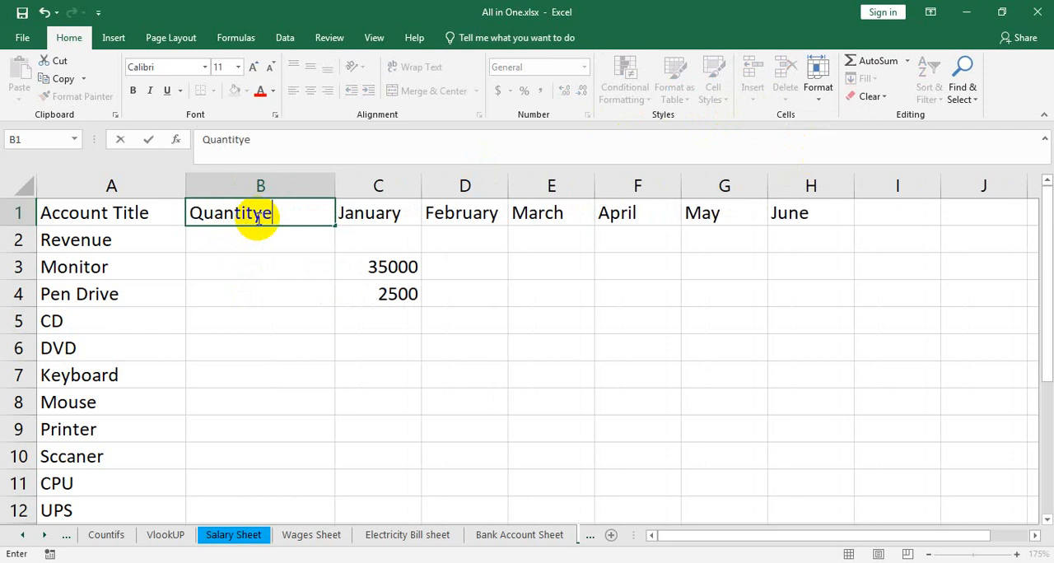
key(BackSpace)
click(285, 268)
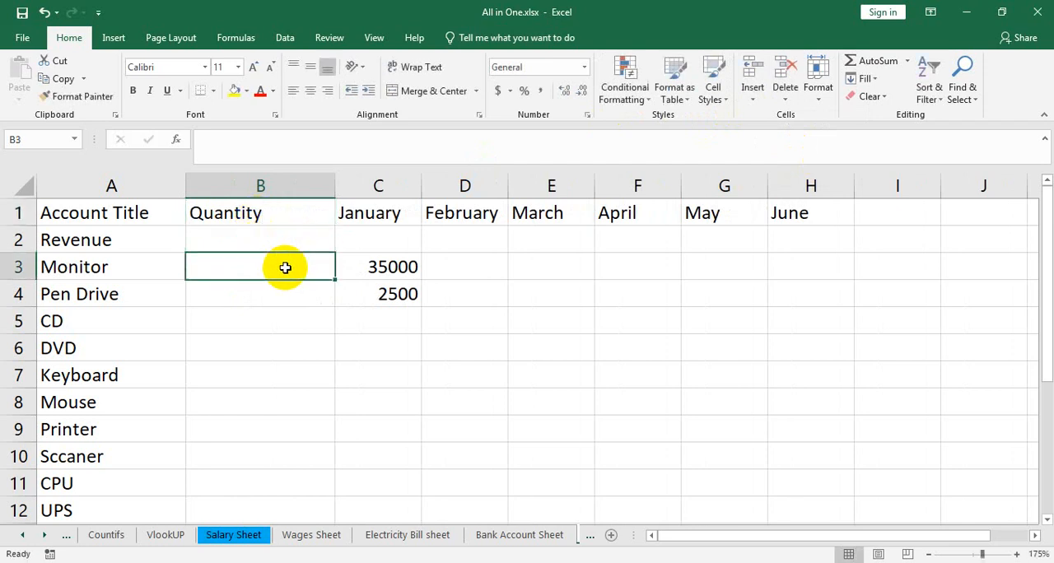
Step: Try inserting another sheet column before the Quantity column, and undo the insertion
click(283, 234)
click(284, 218)
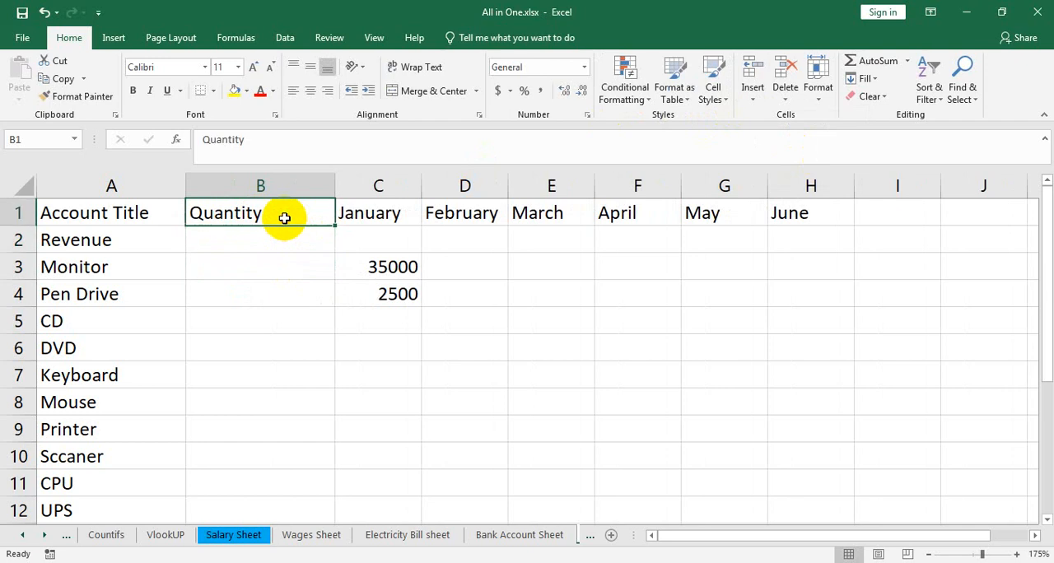
click(278, 184)
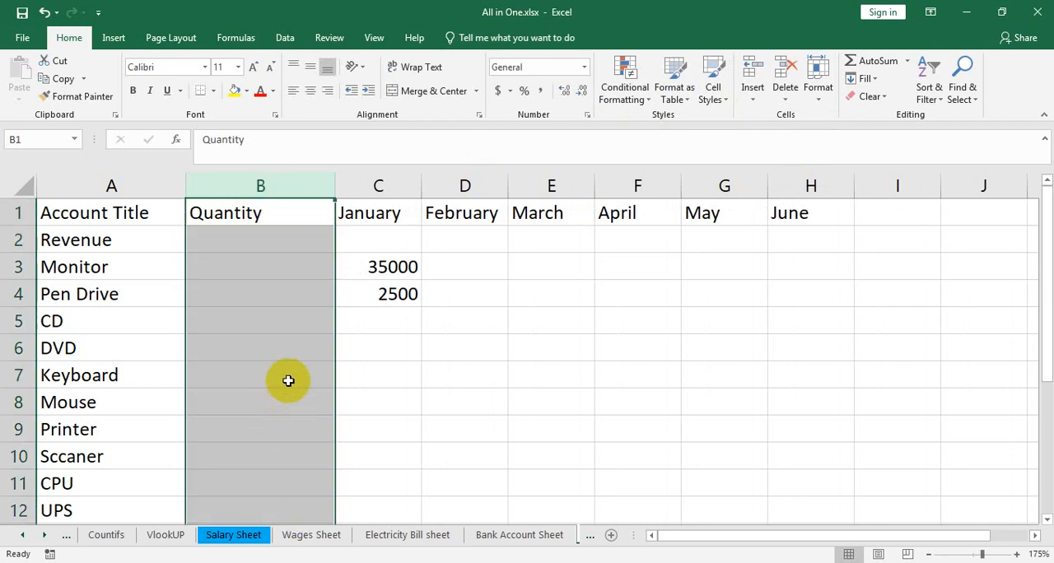
click(306, 213)
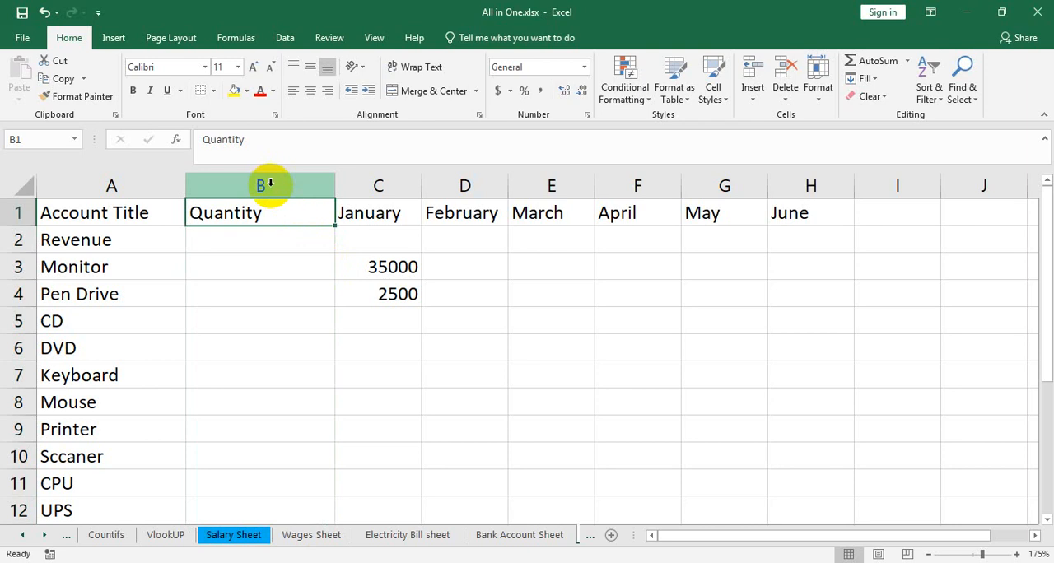
click(268, 183)
click(751, 97)
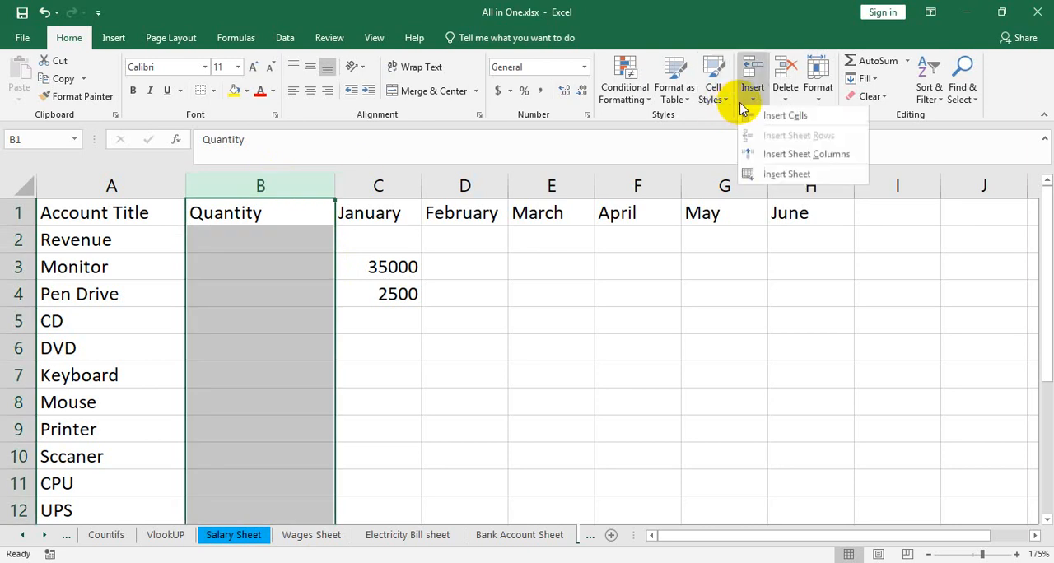
click(797, 156)
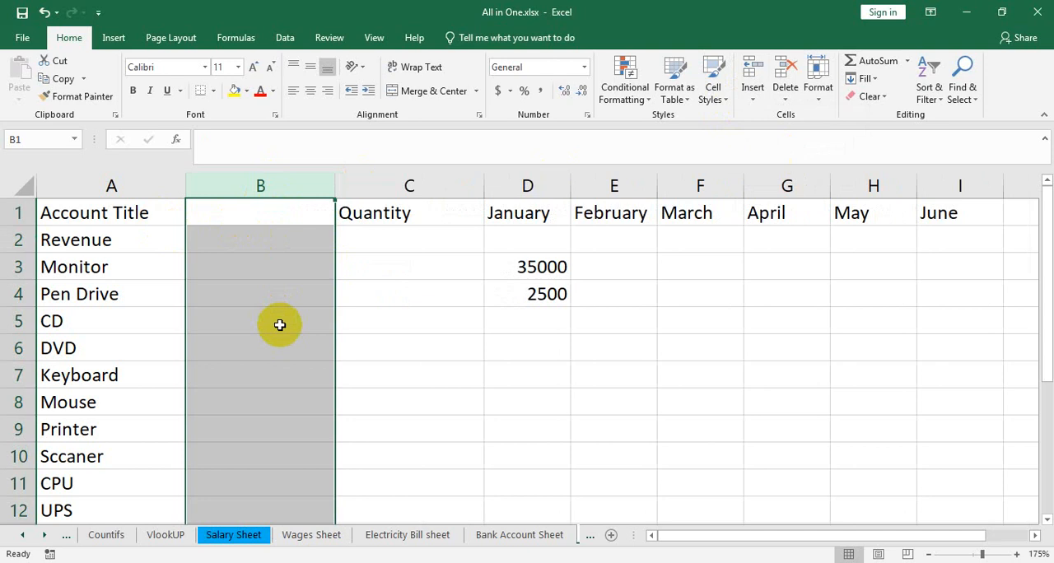
key(ctrl+z)
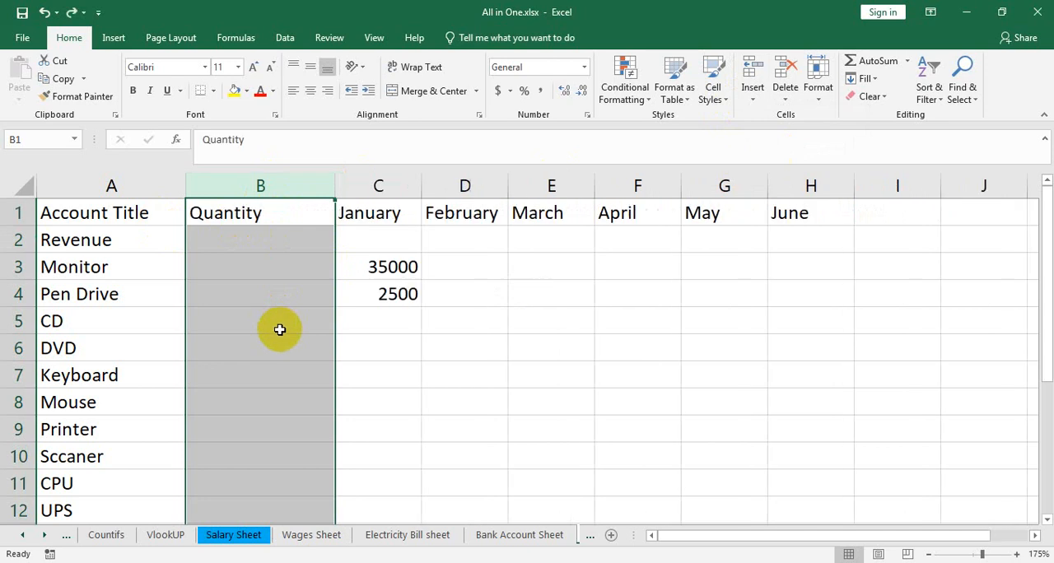
Step: Try inserting a sheet row above the Revenue row, and undo the insertion
click(18, 237)
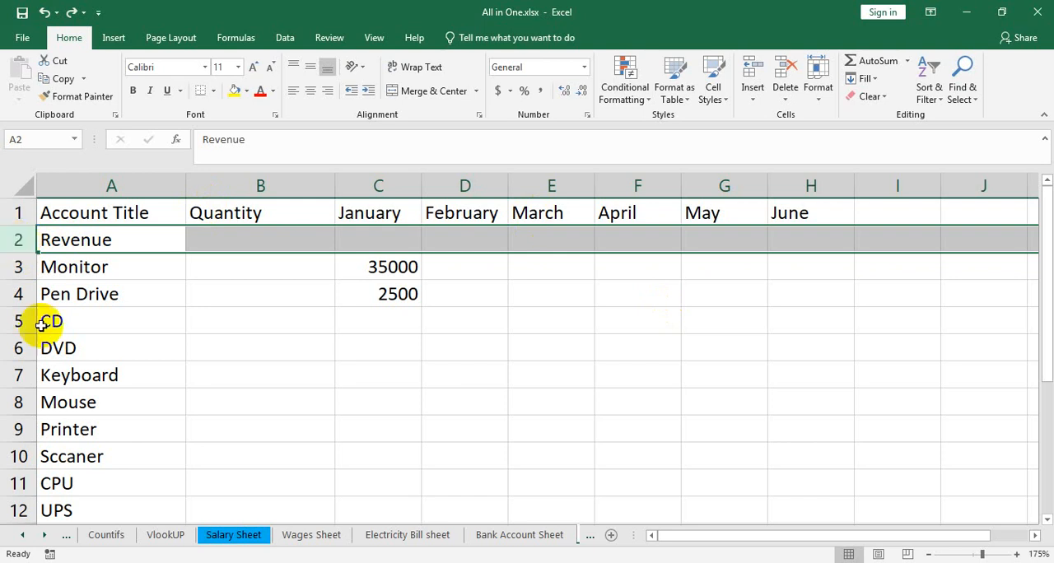
click(754, 106)
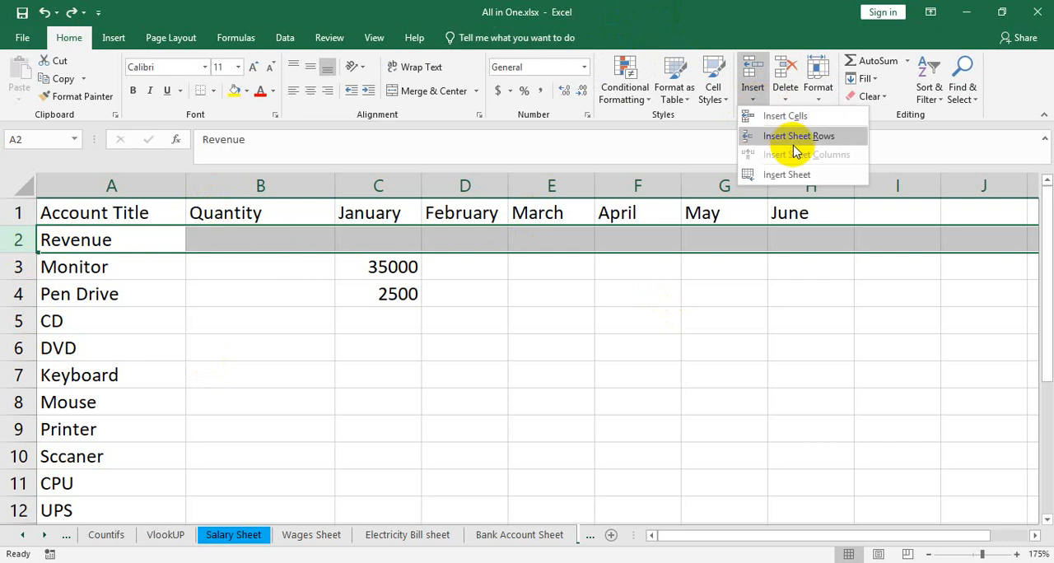
click(793, 136)
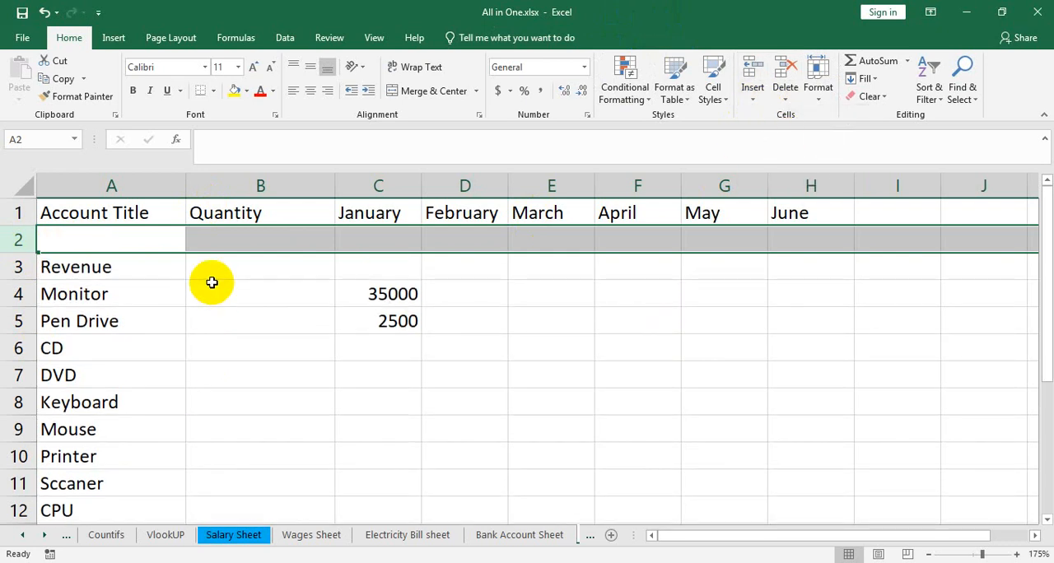
key(ctrl+z)
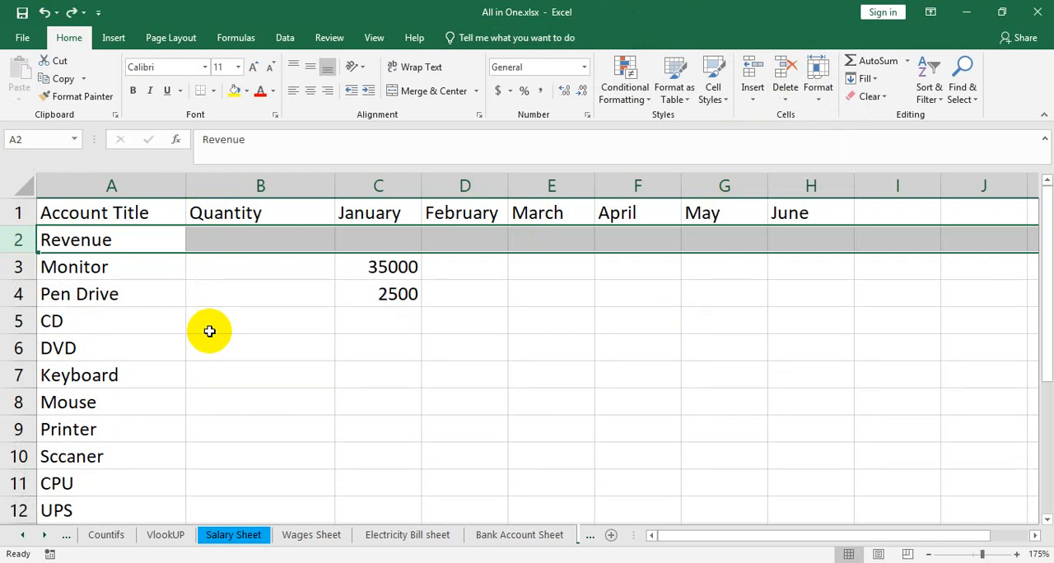
Step: Move the January to June headings from row 1 down to cells C2 to H2
click(285, 266)
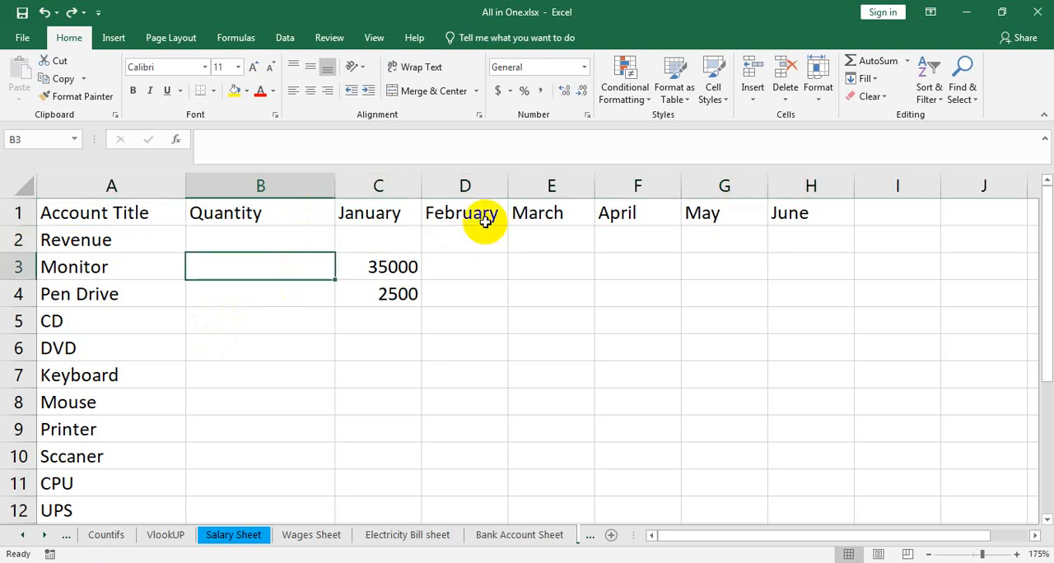
drag(822, 216, 434, 233)
click(299, 235)
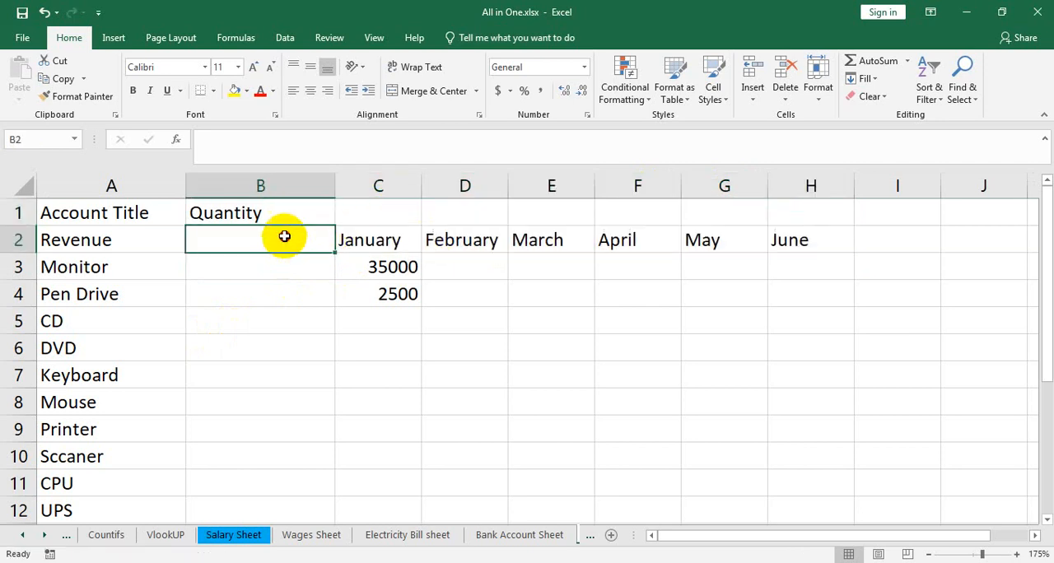
Step: Merge and center cells B1 and B2 for the Quantity heading and align it vertically to the middle
drag(298, 235, 276, 215)
click(432, 94)
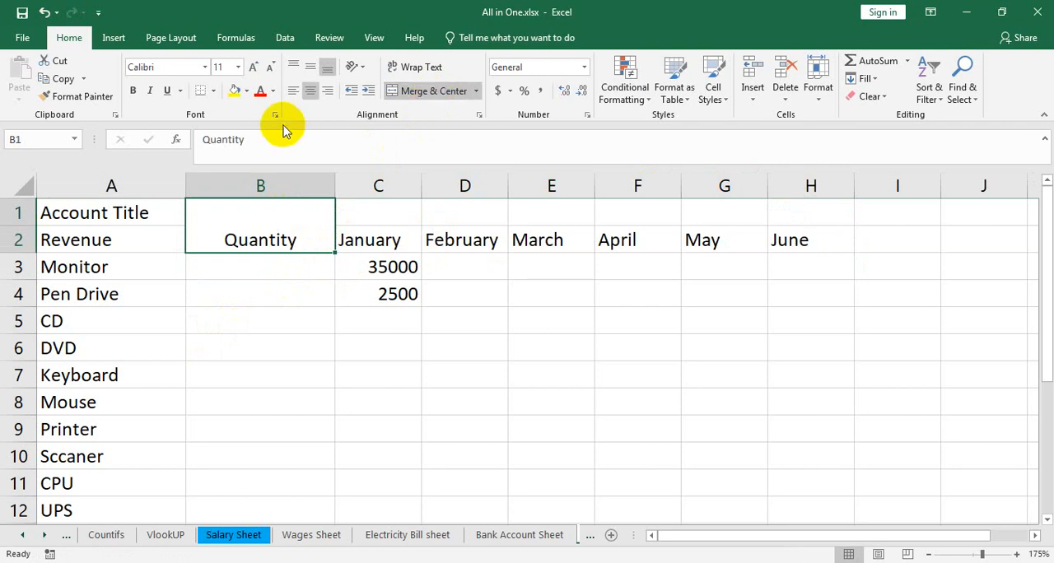
click(310, 67)
Step: Merge and center C1 to H1 above the month names and enter the heading Six Month
drag(777, 212, 403, 214)
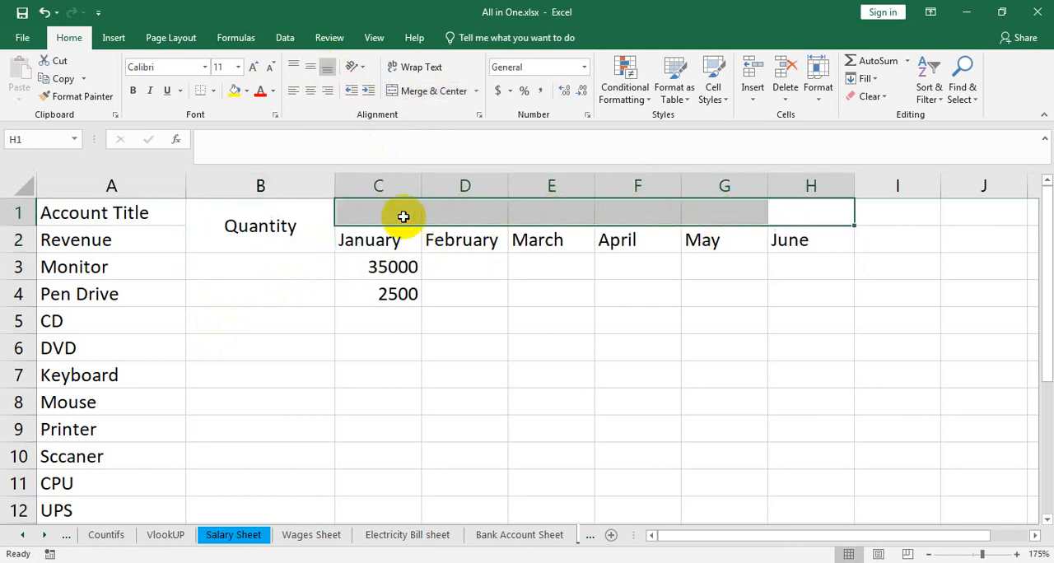
click(433, 92)
text(Six )
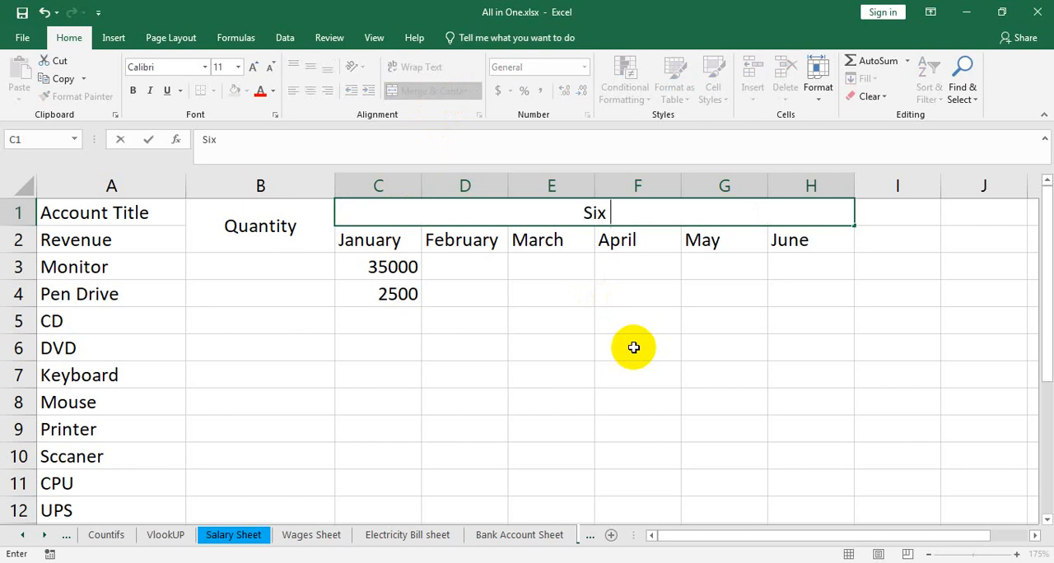
text(Month)
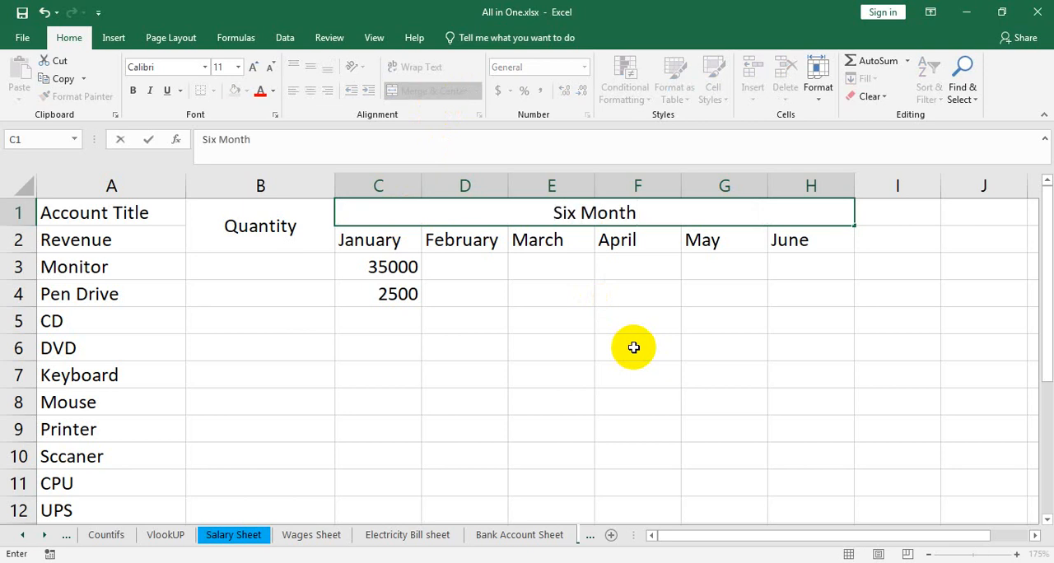
click(303, 263)
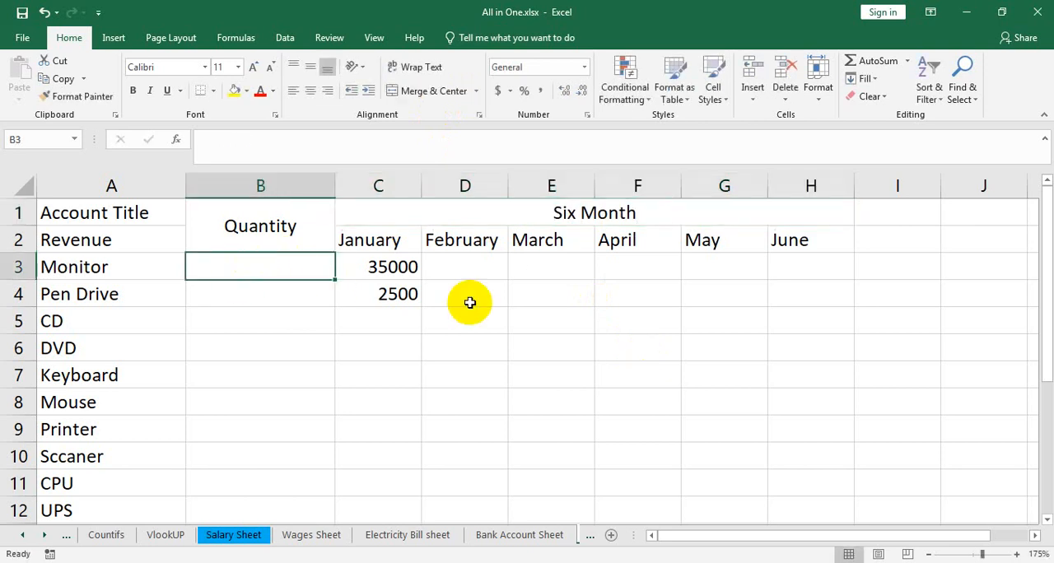
Step: Enter quantities 5 for Monitor, 5 for Pen Drive and 7 for CD, plus a January amount of 150 for CD
text(5)
click(284, 294)
text(5)
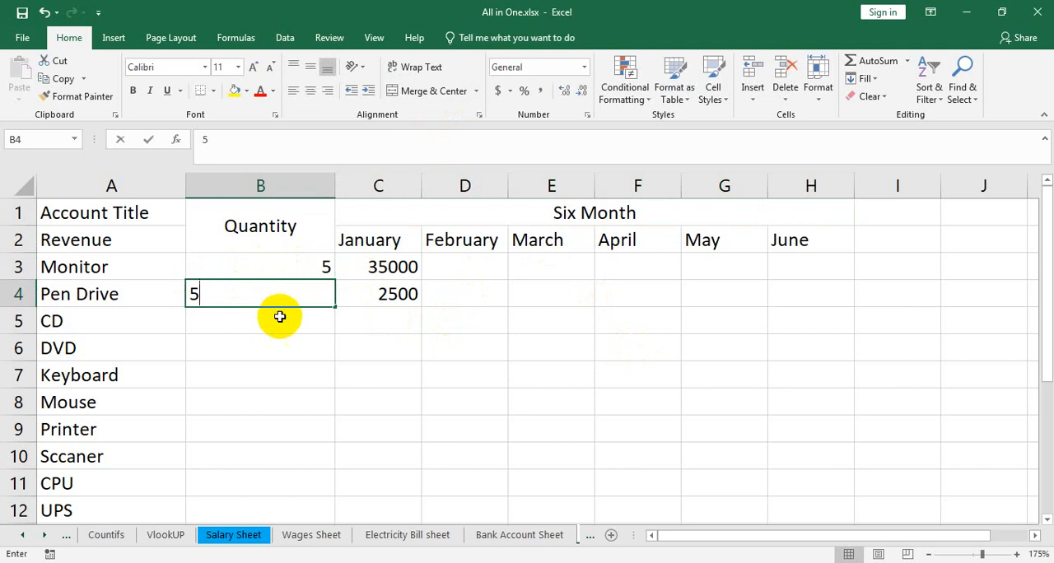
click(278, 314)
text(7)
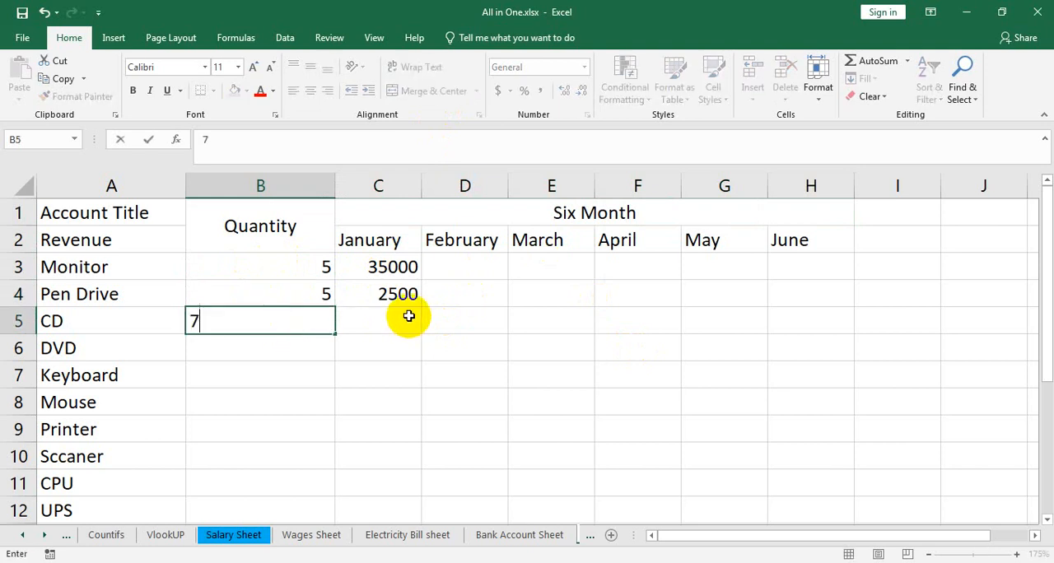
click(408, 316)
text(150)
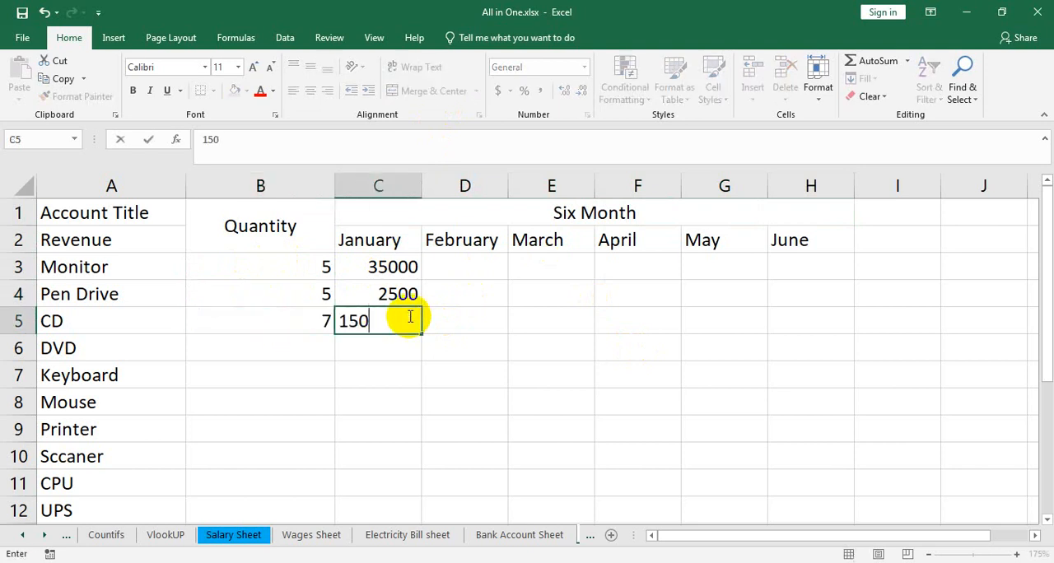
Step: Fill in the DVD row with quantity 7 and a January amount of 2500
click(289, 351)
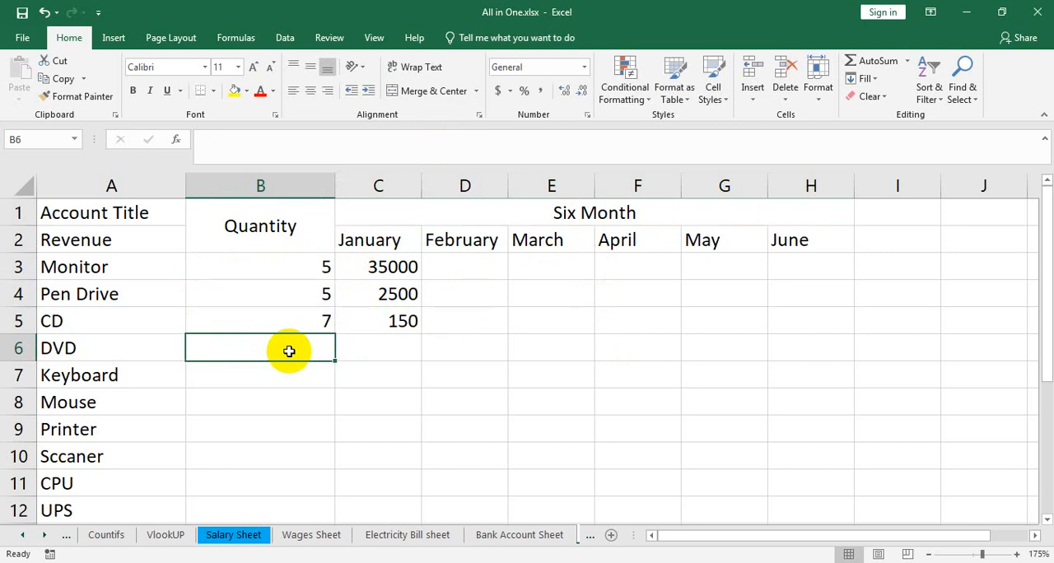
text(7)
key(Tab)
text(2500)
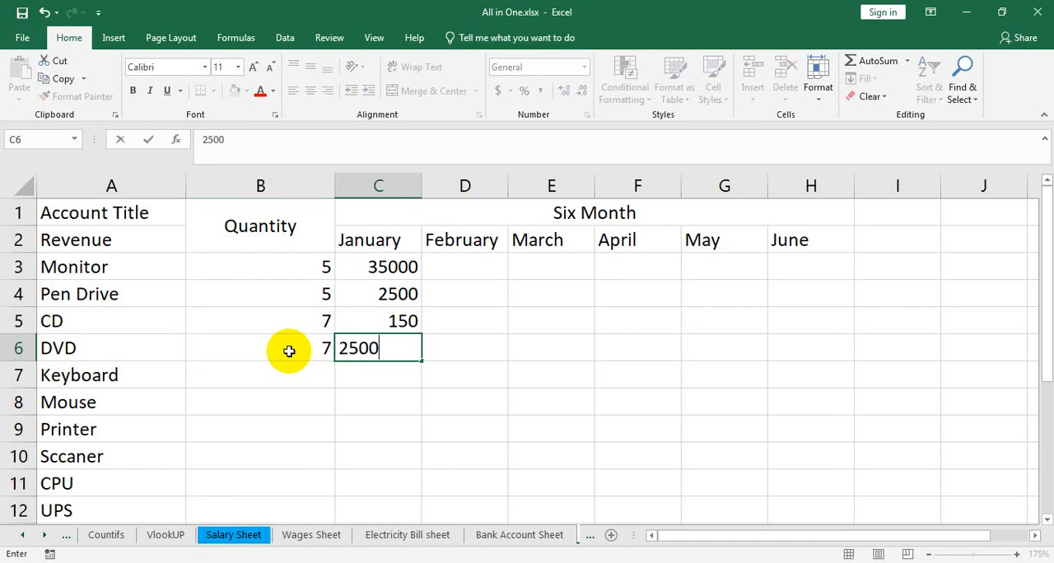
Step: Fill in the Keyboard row with quantity 8 and a January amount of 3500
click(289, 352)
key(Down)
text(8)
key(ctrl+Return)
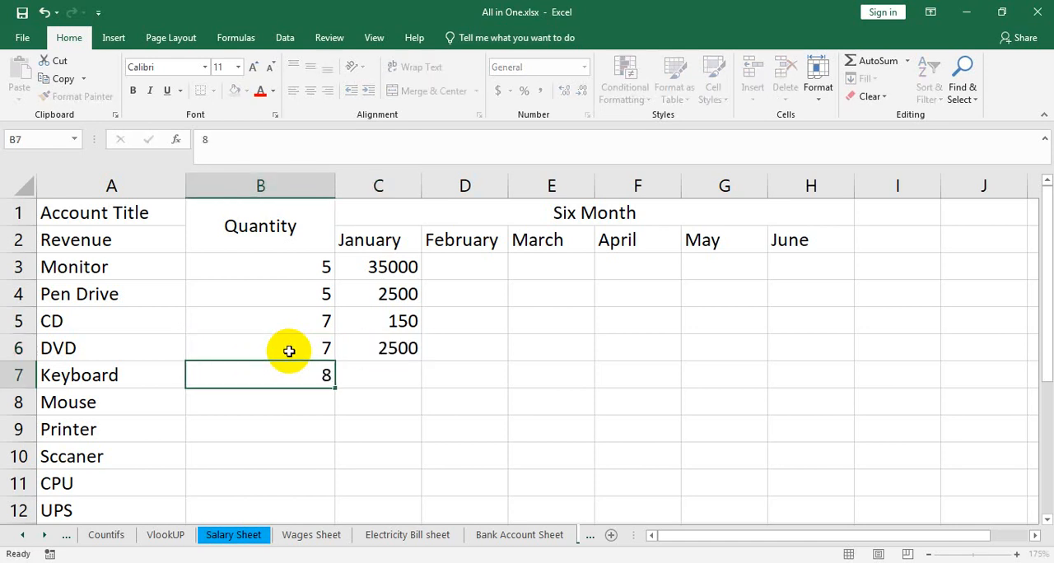
key(Right)
text(3500)
key(Return)
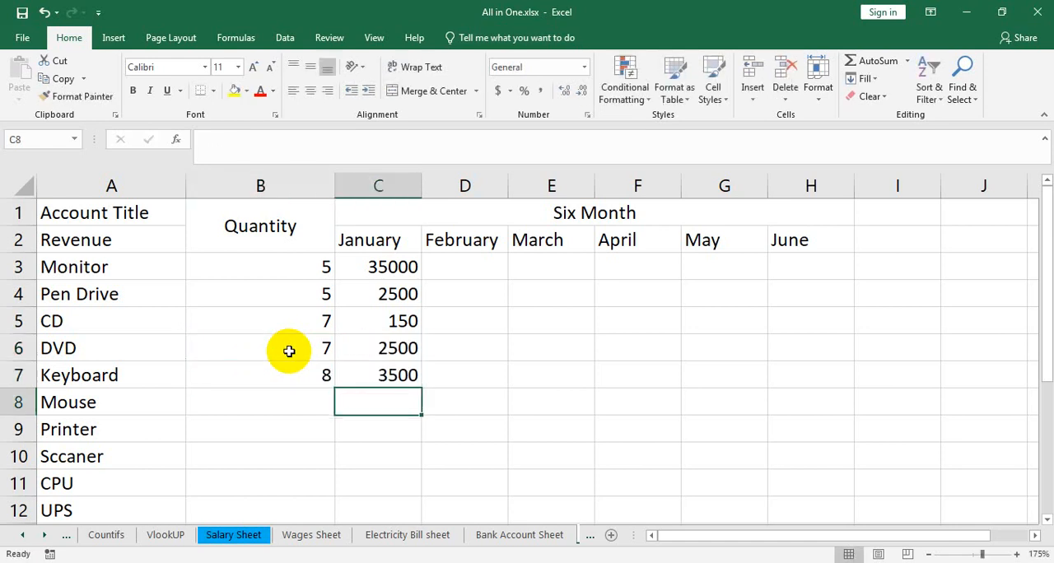
Step: Fill in the Mouse row with quantity 9 and a January amount of 3500
key(Left)
text(9)
key(Right)
text(3500)
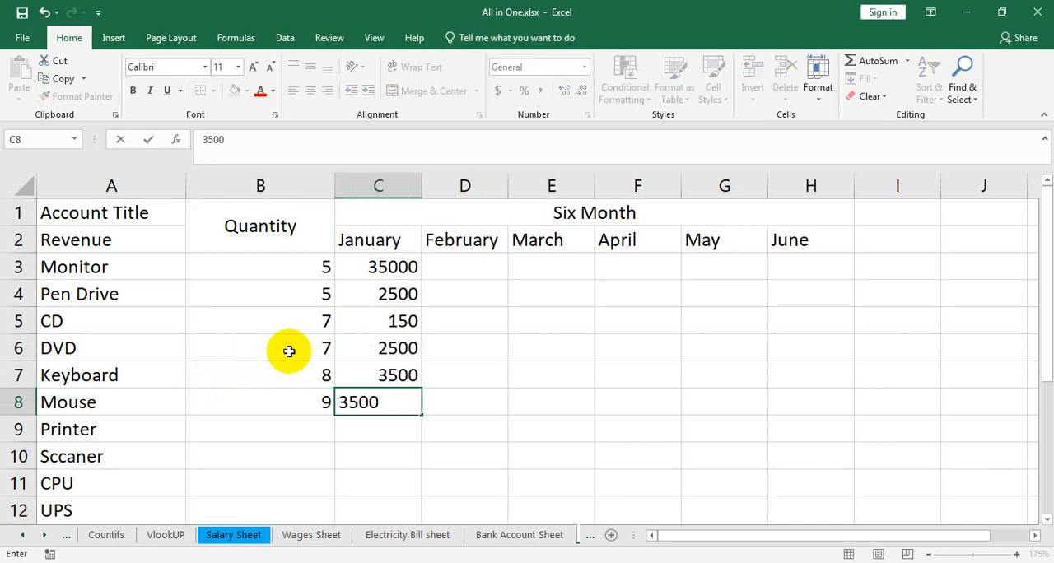
Step: Fill in the Printer row with quantity 2 and a January amount of 15000
scroll(289, 351, down, 2)
click(270, 269)
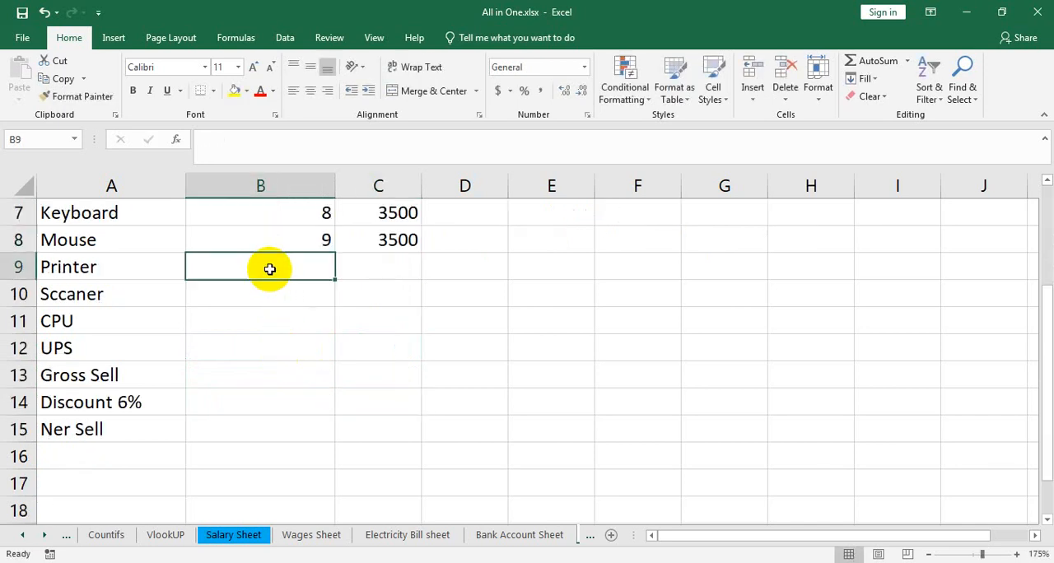
text(2)
key(Right)
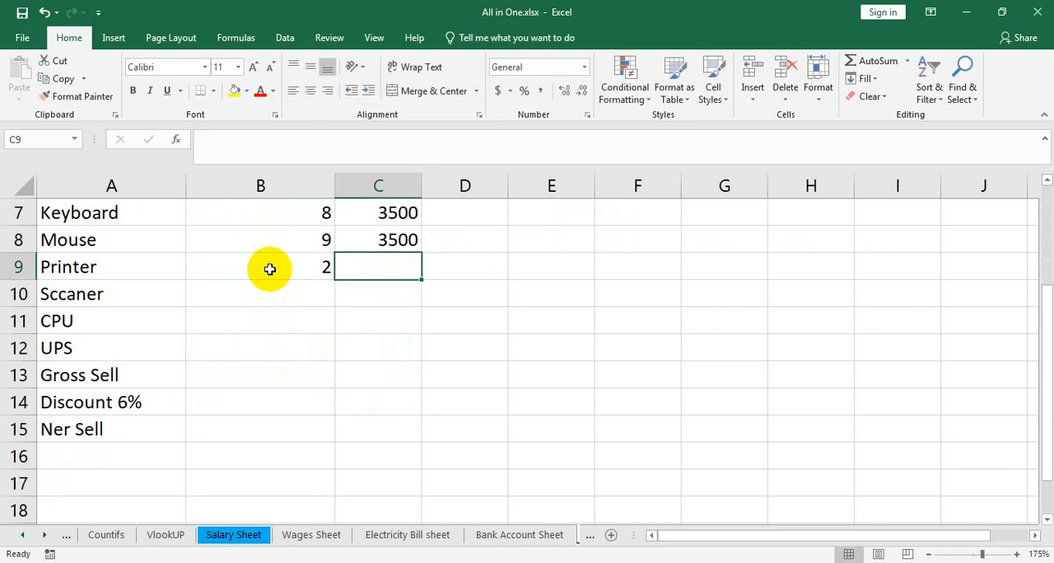
text(15000)
key(Return)
key(Left)
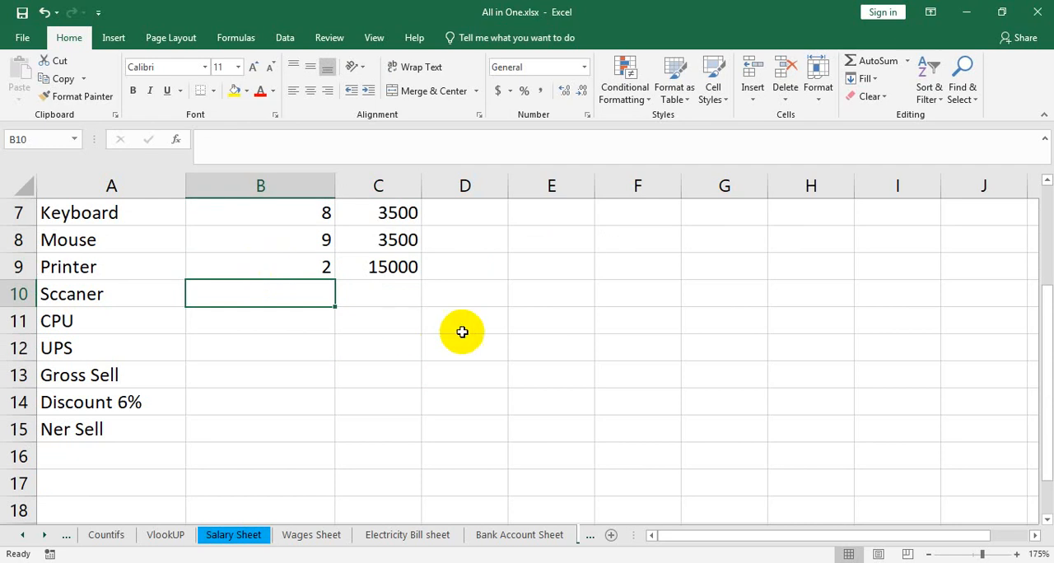
Step: Try clearing the January amounts in C3 to C9 and calculating the Monitor amount with the formula =B3*6500
scroll(439, 309, up, 2)
drag(393, 266, 403, 420)
key(Delete)
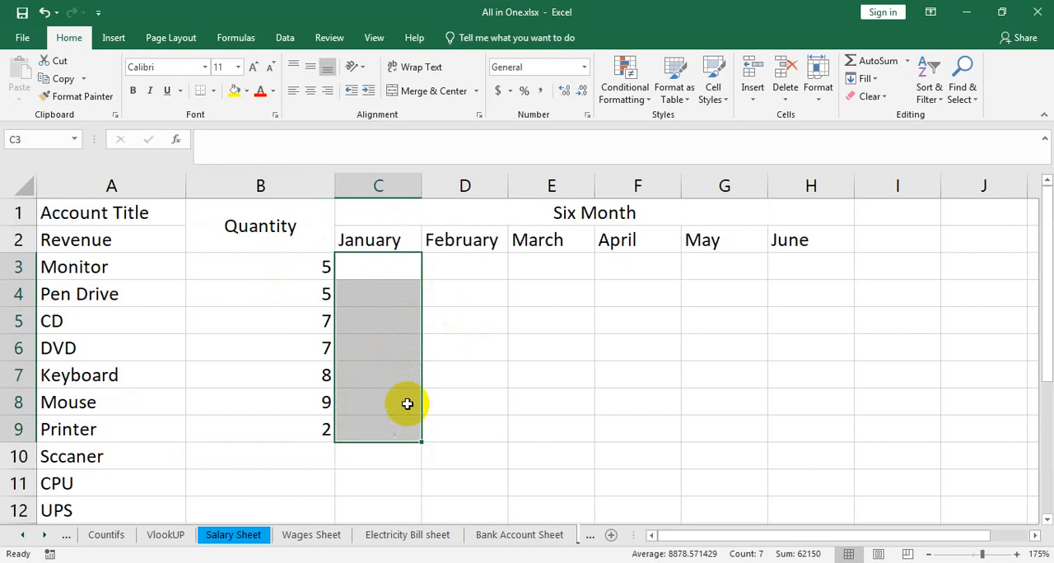
click(381, 264)
text(=)
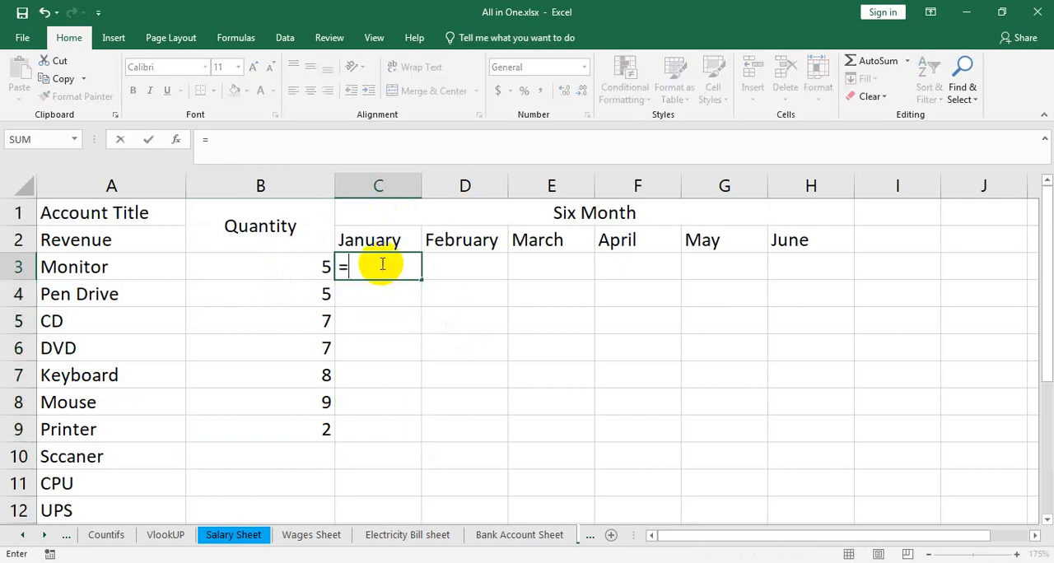
click(263, 268)
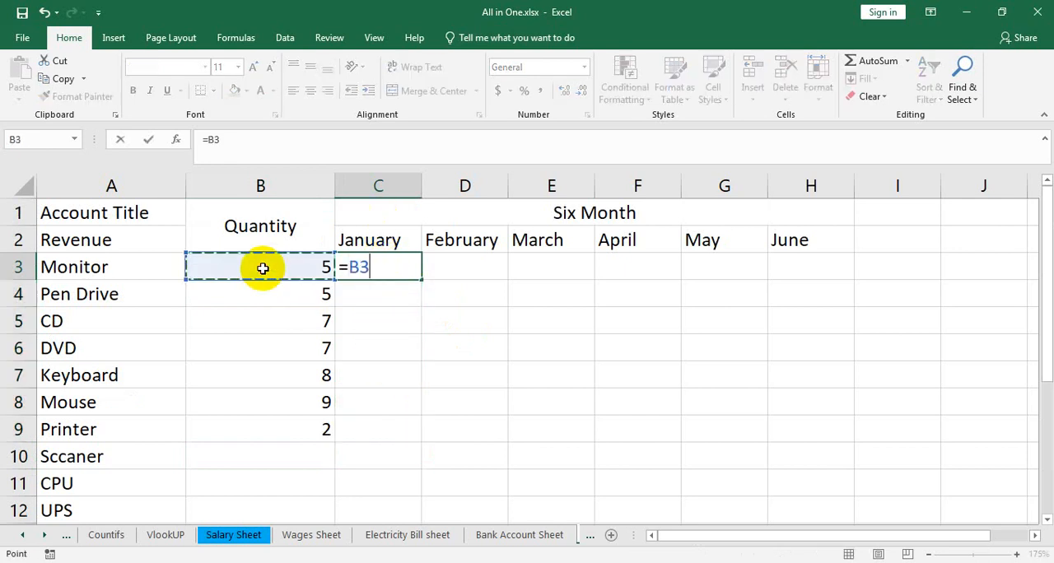
text(*)
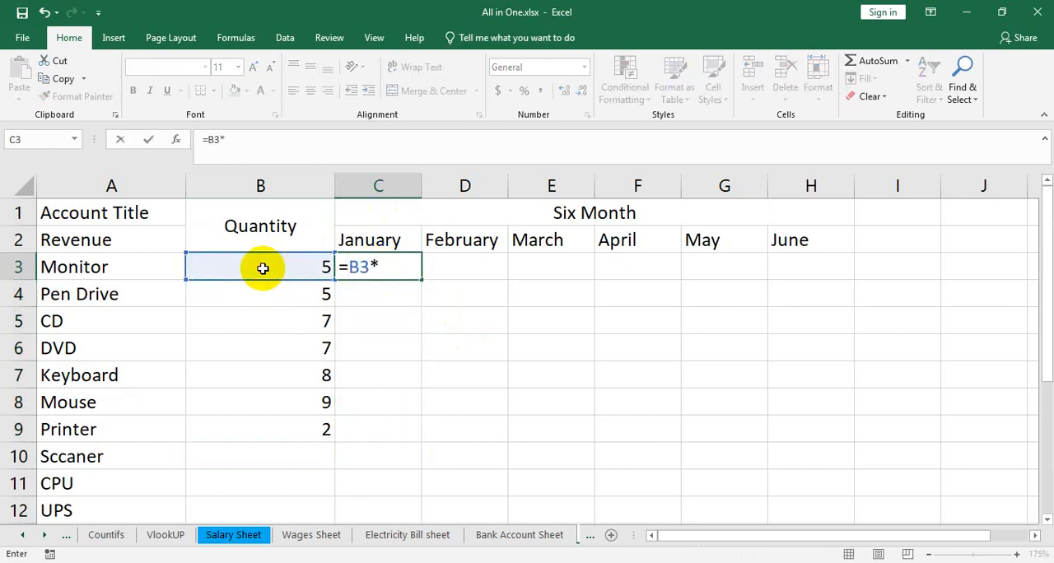
text(6500)
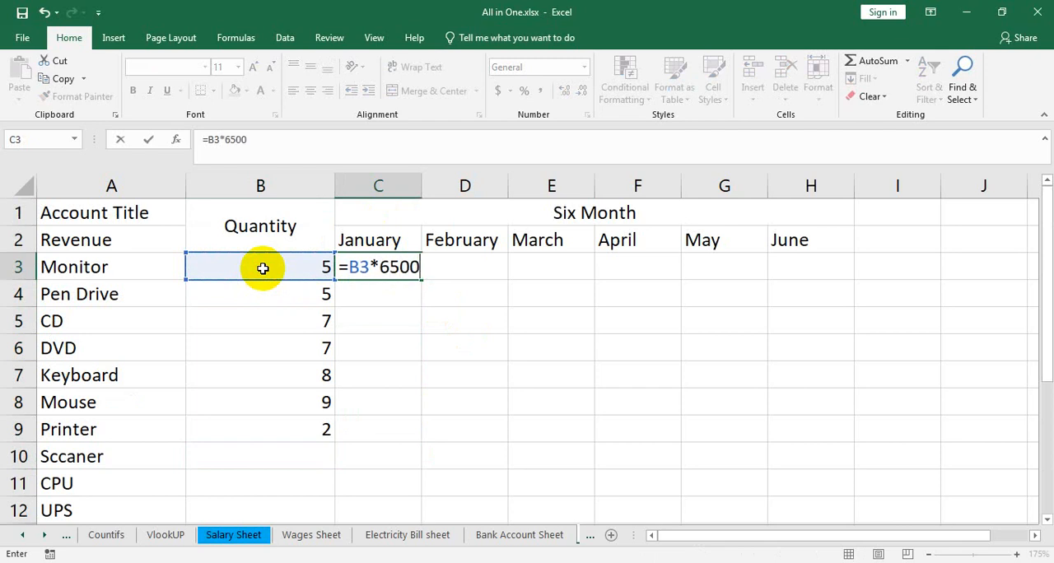
key(Return)
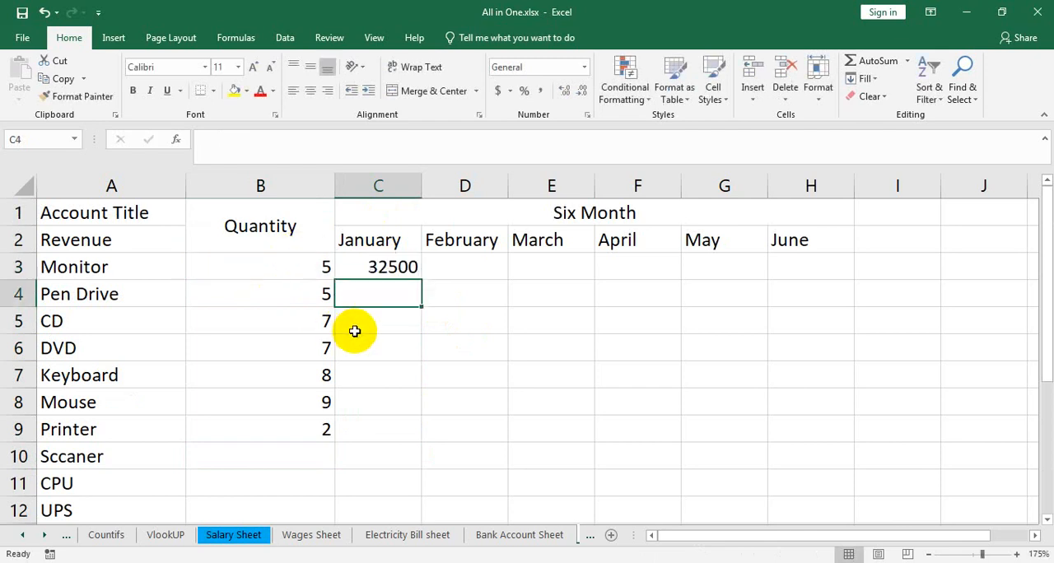
click(356, 267)
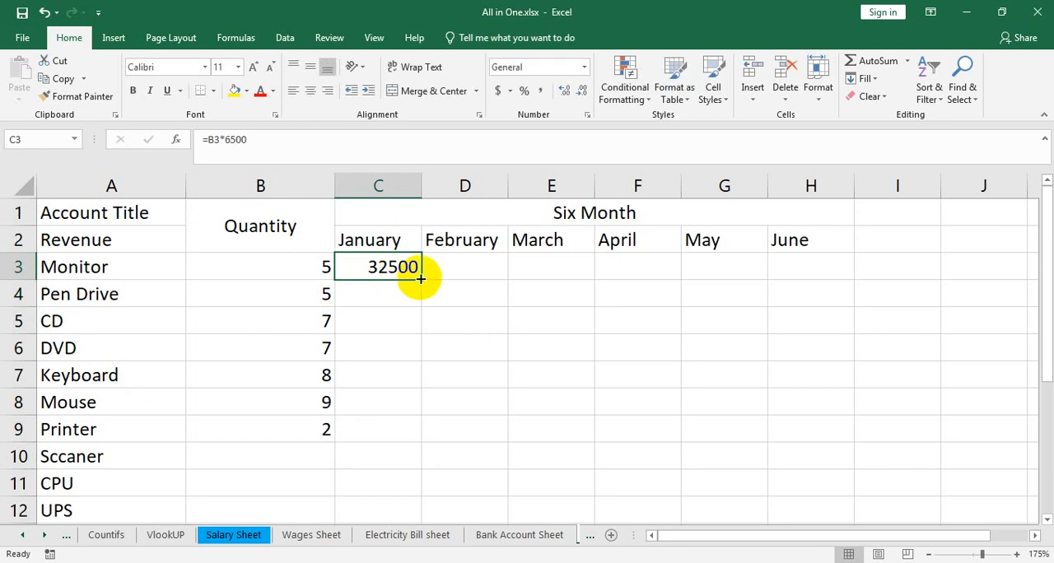
click(373, 294)
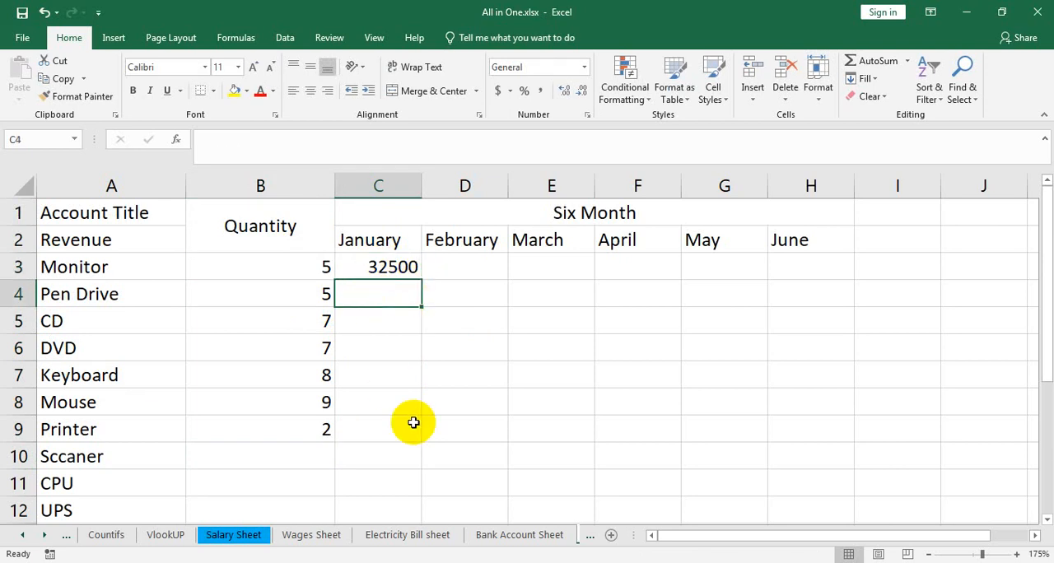
text(=)
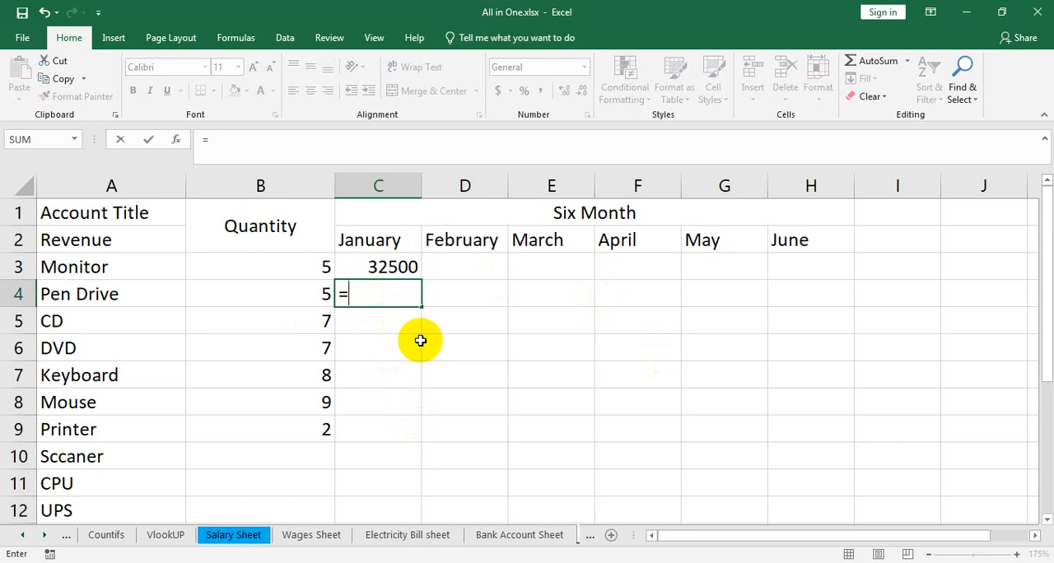
key(BackSpace)
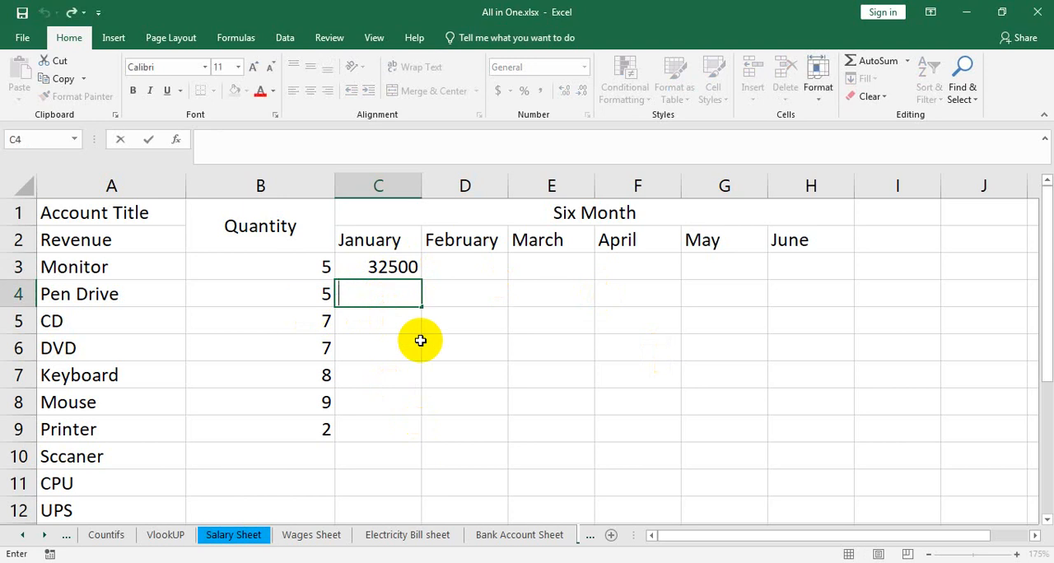
text(=)
key(BackSpace)
text(=)
key(BackSpace)
text(=)
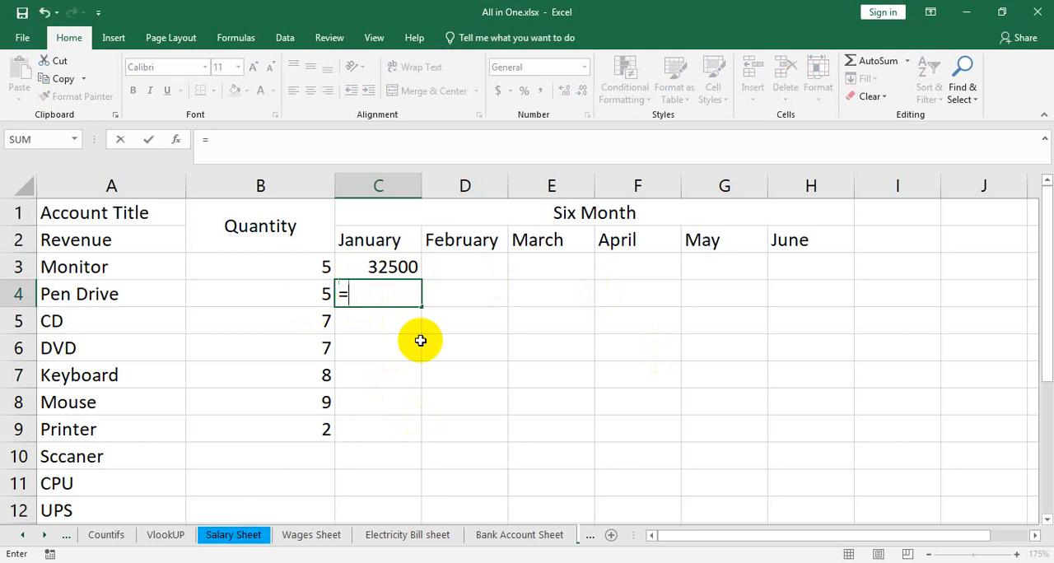
click(511, 395)
key(BackSpace)
key(Escape)
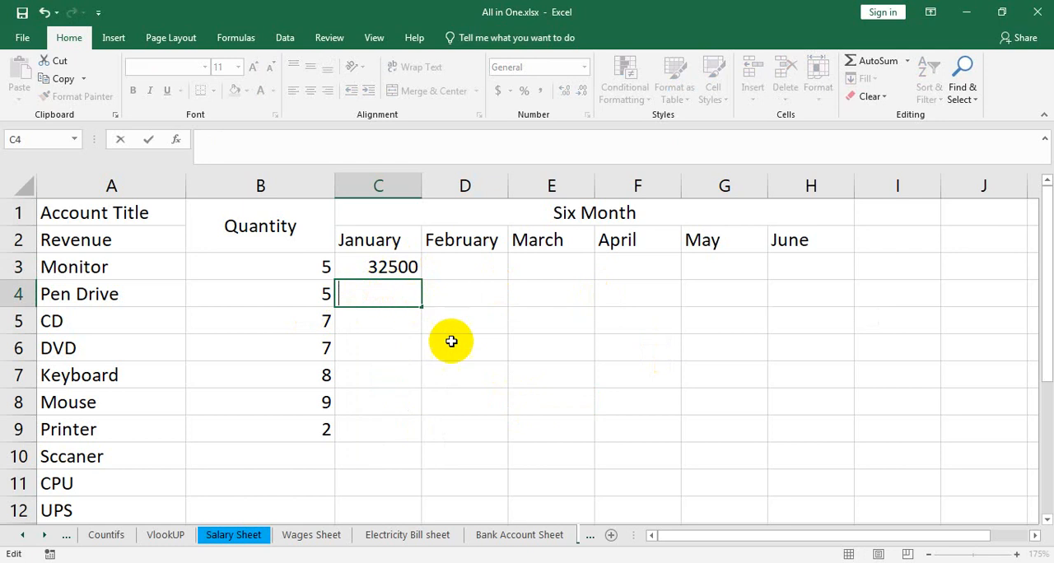
Step: Undo the Monitor formula and the clearing of the January amounts
click(466, 363)
key(ctrl+z)
key(ctrl+z)
key(ctrl+y)
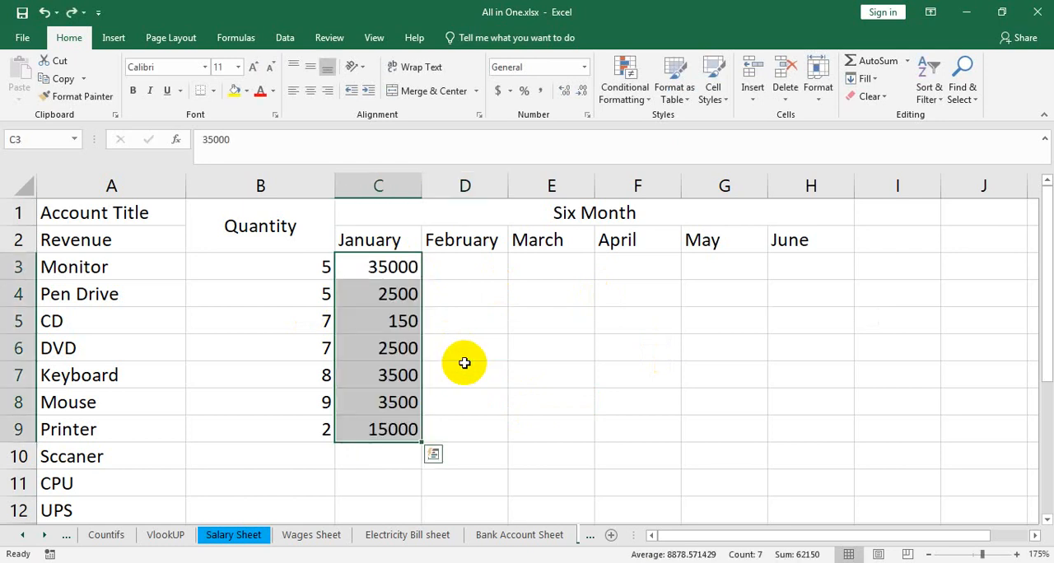
Step: Fill in the Sccaner row with quantity 12 and a January amount of 65000
click(308, 455)
scroll(308, 455, down, 1)
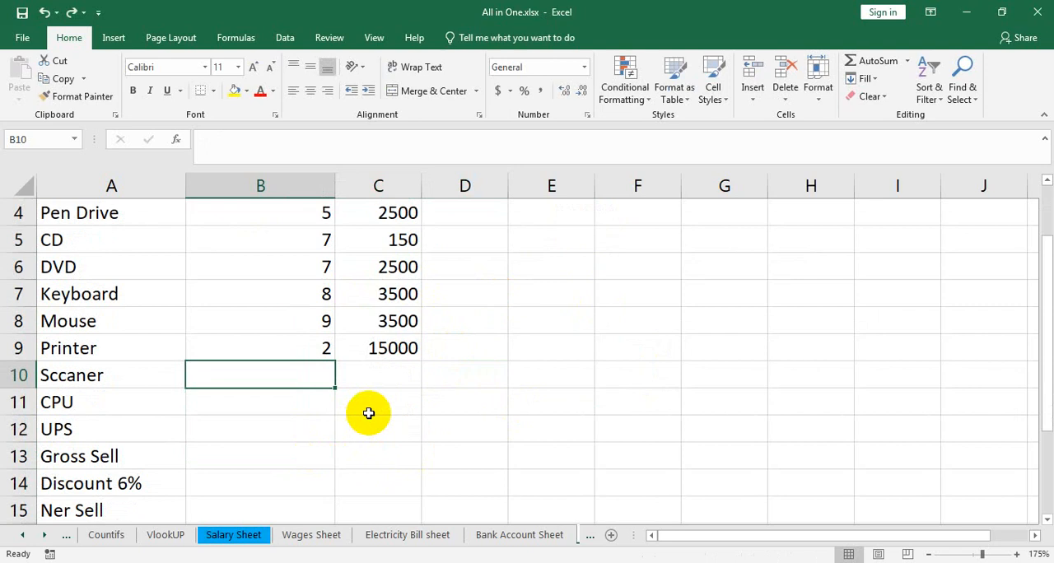
text(12)
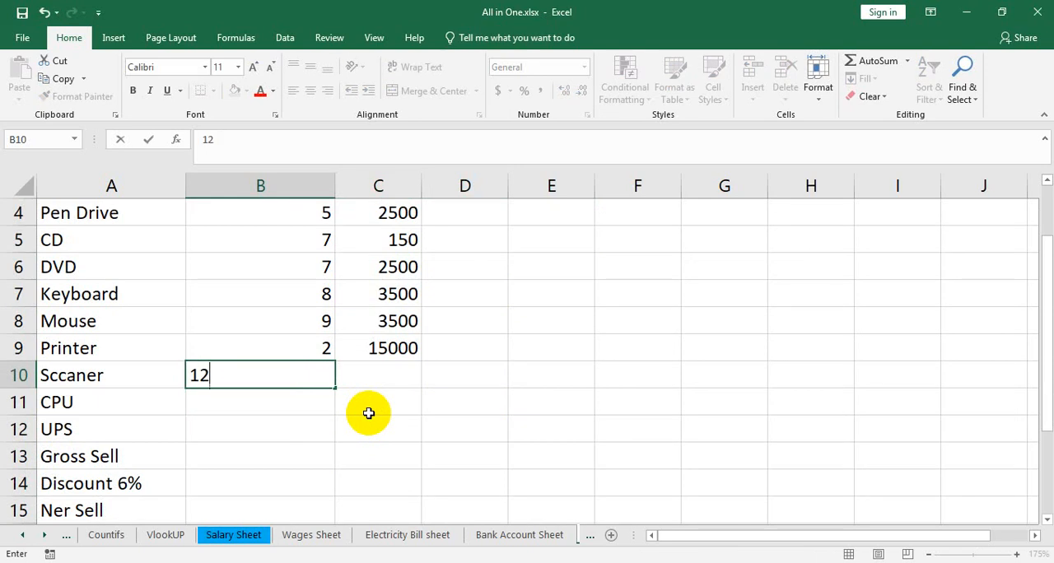
key(Tab)
text(65)
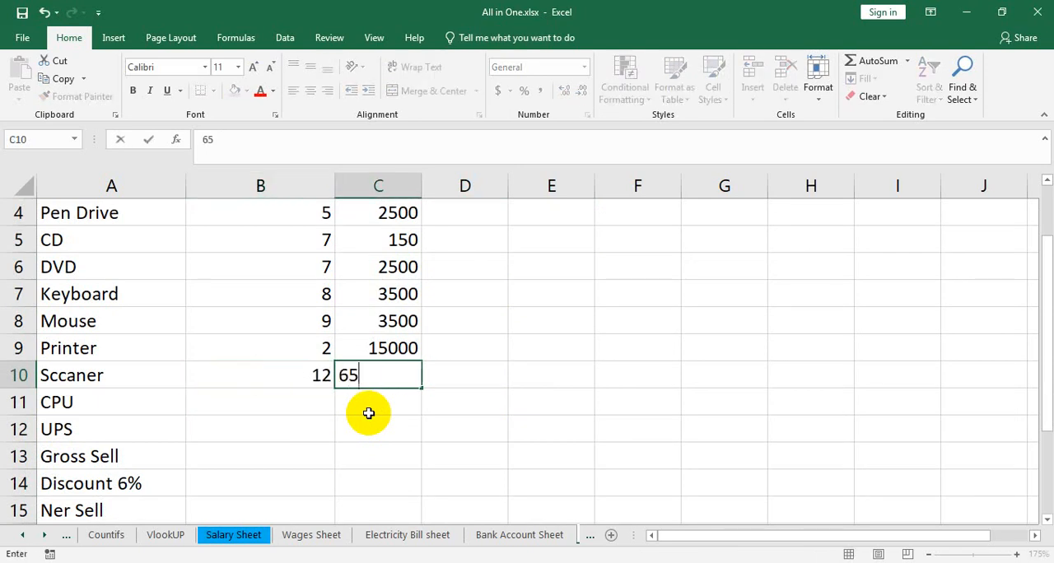
key(Return)
key(Left)
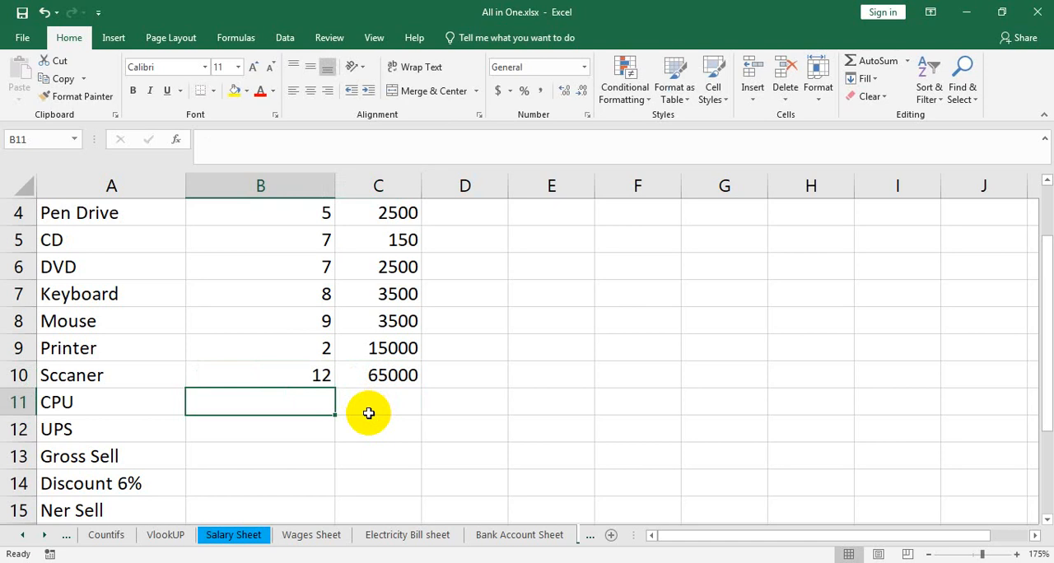
Step: Fill in the CPU row with quantity 2 and a January amount of 18500
text(2)
key(Tab)
text(1)
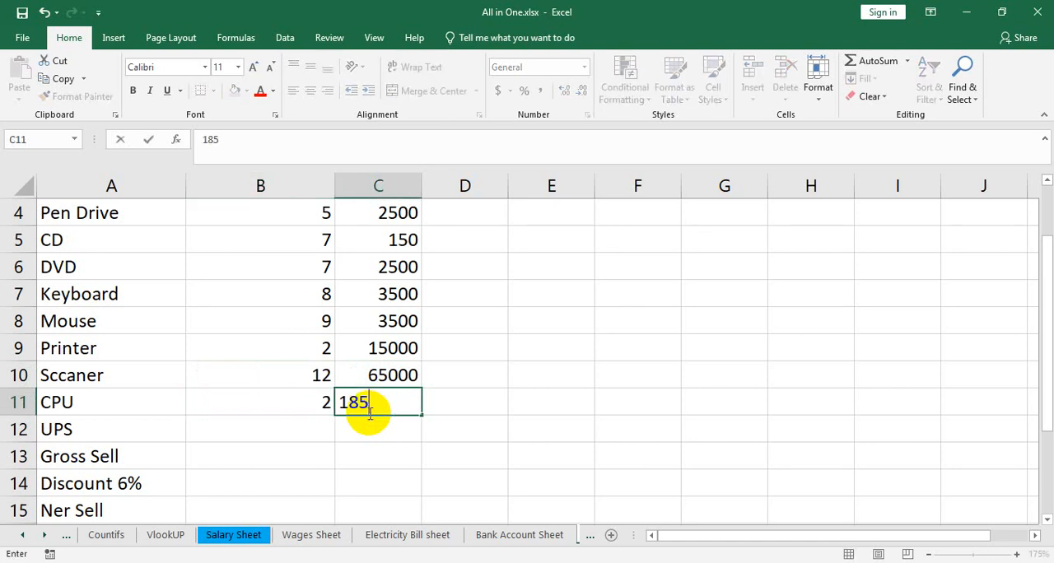
text(8500)
click(369, 412)
key(Left)
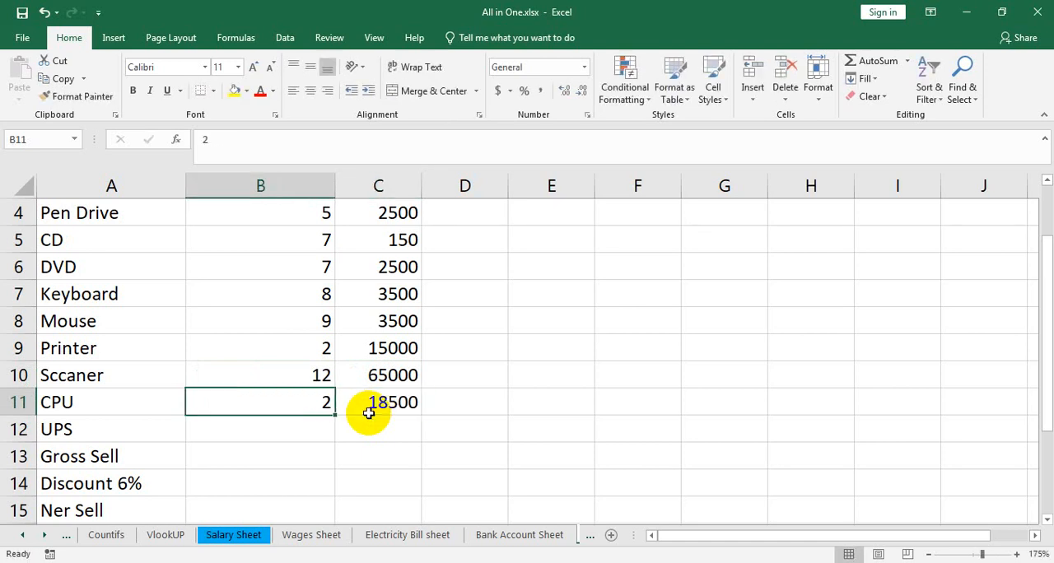
Step: Fill in the UPS row with quantity 7 and a January amount of 22500
click(305, 433)
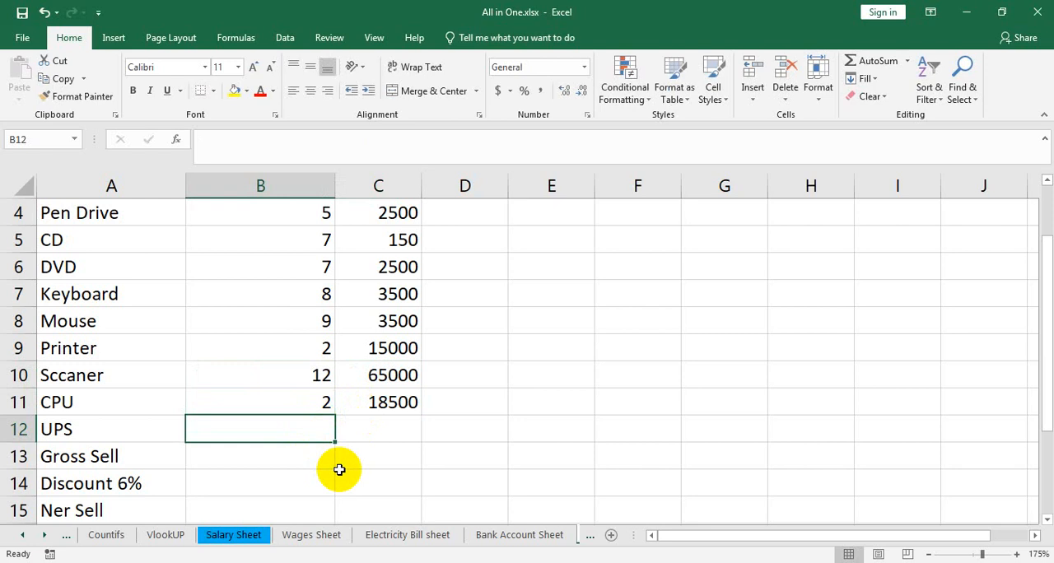
text(7)
key(Tab)
text(25)
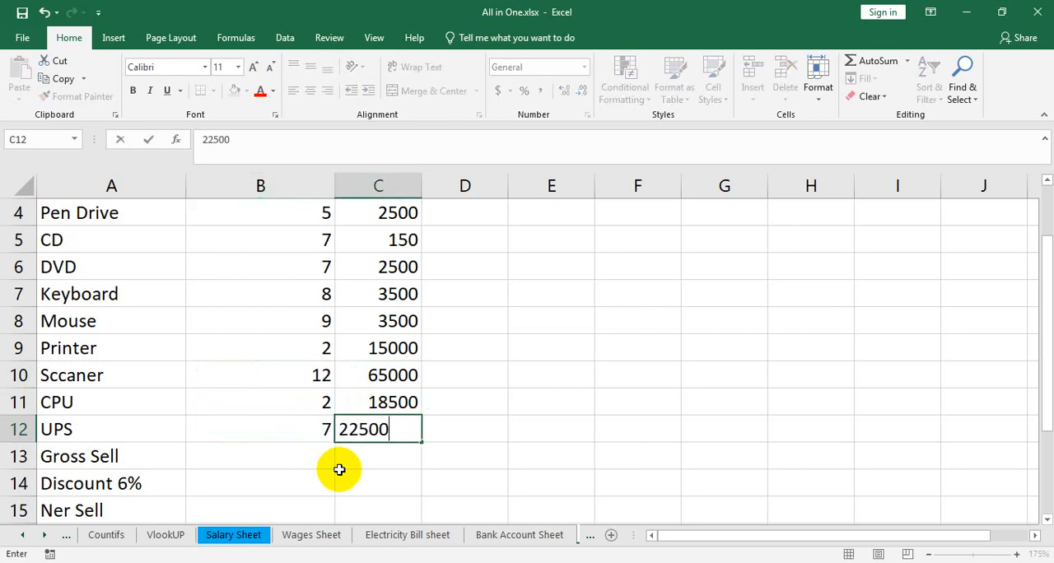
text(500)
click(282, 455)
Step: Copy the January amounts from Monitor to UPS (C3:C12) into the March column
click(388, 452)
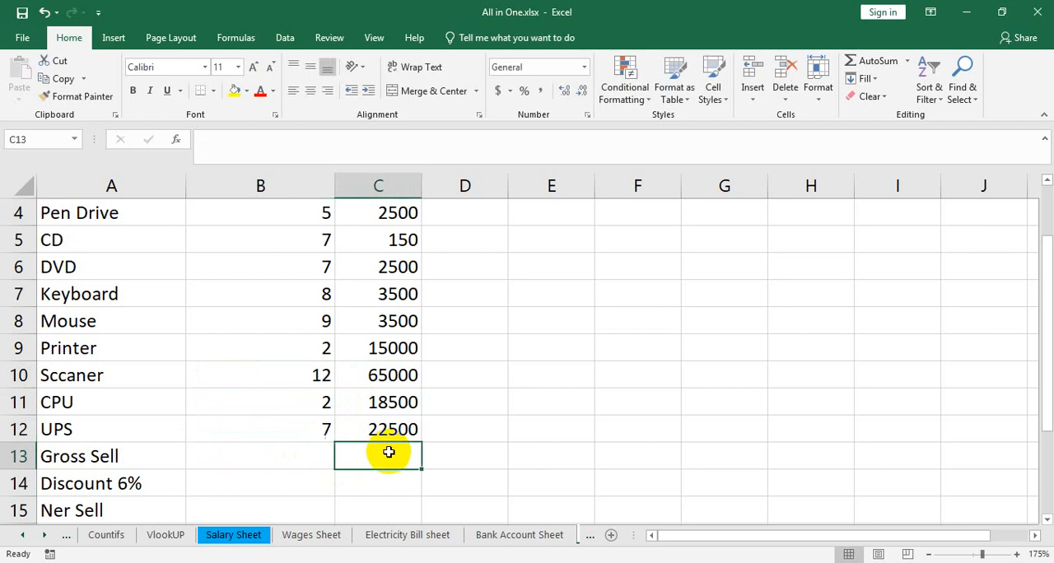
scroll(454, 458, up, 1)
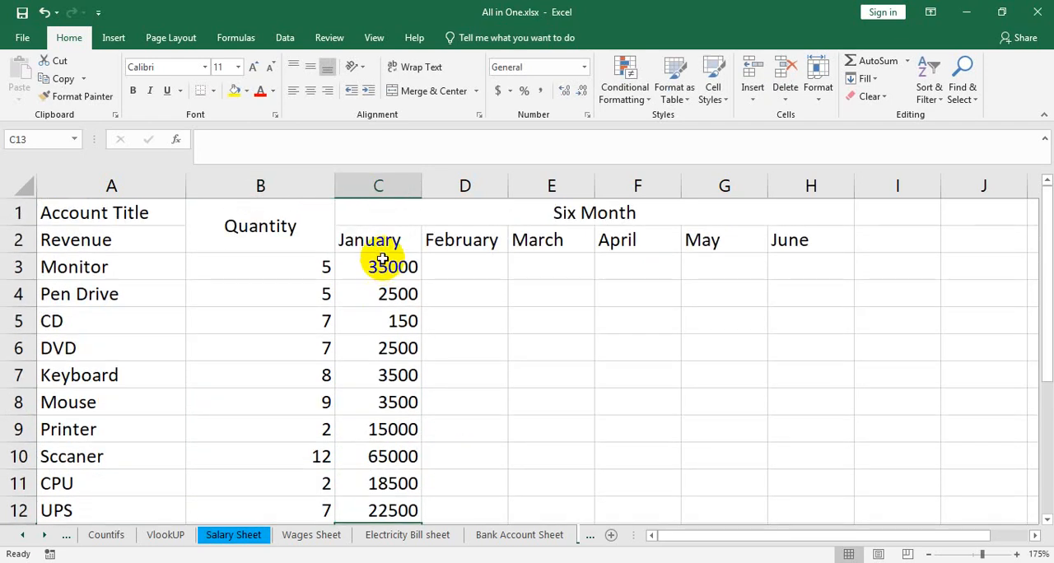
drag(382, 265, 399, 504)
scroll(394, 359, down, 2)
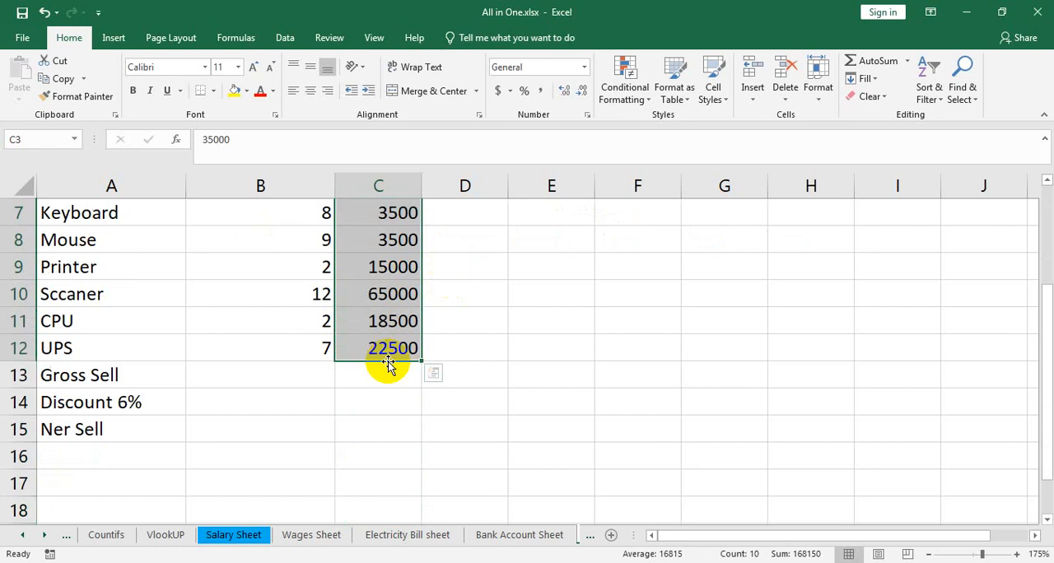
scroll(461, 374, up, 2)
key(ctrl+c)
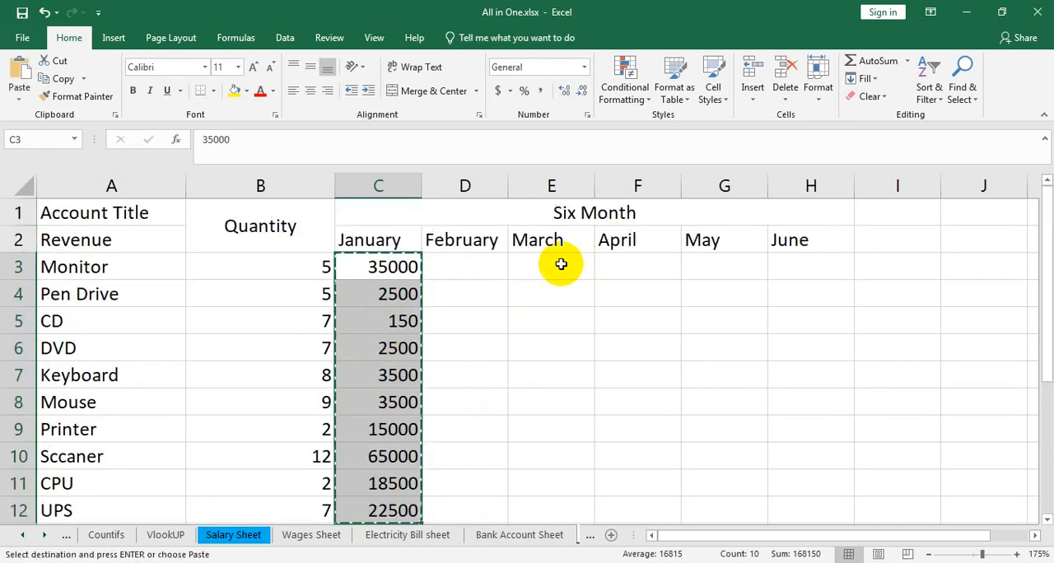
drag(567, 266, 583, 416)
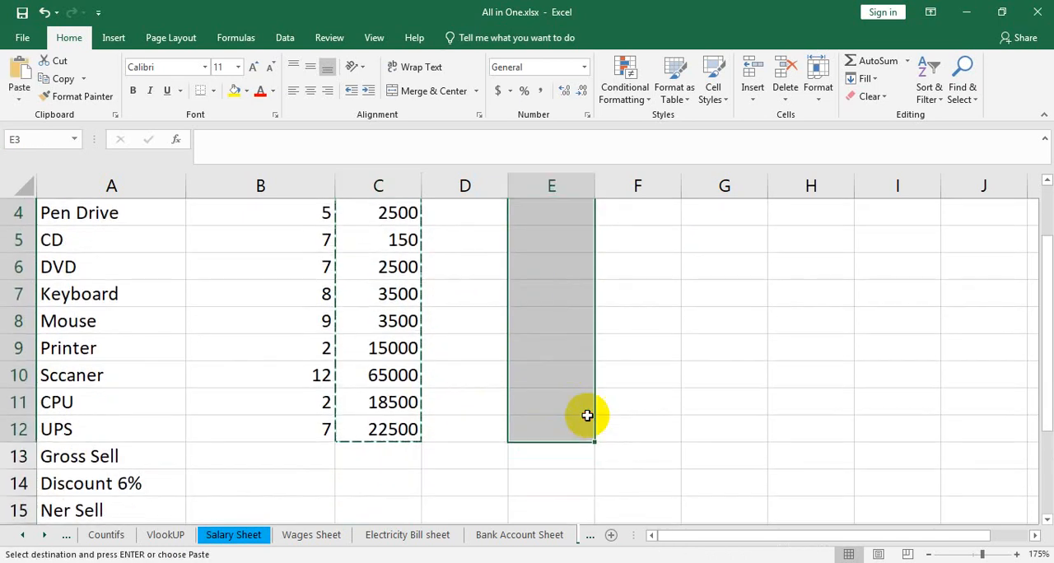
key(ctrl+v)
Step: Paste the copied January amounts into the May column, from Monitor to UPS
scroll(588, 408, up, 1)
drag(706, 274, 728, 403)
key(ctrl+v)
Step: Paste the copied January amounts into the February column, starting at the Monitor row
scroll(675, 416, up, 2)
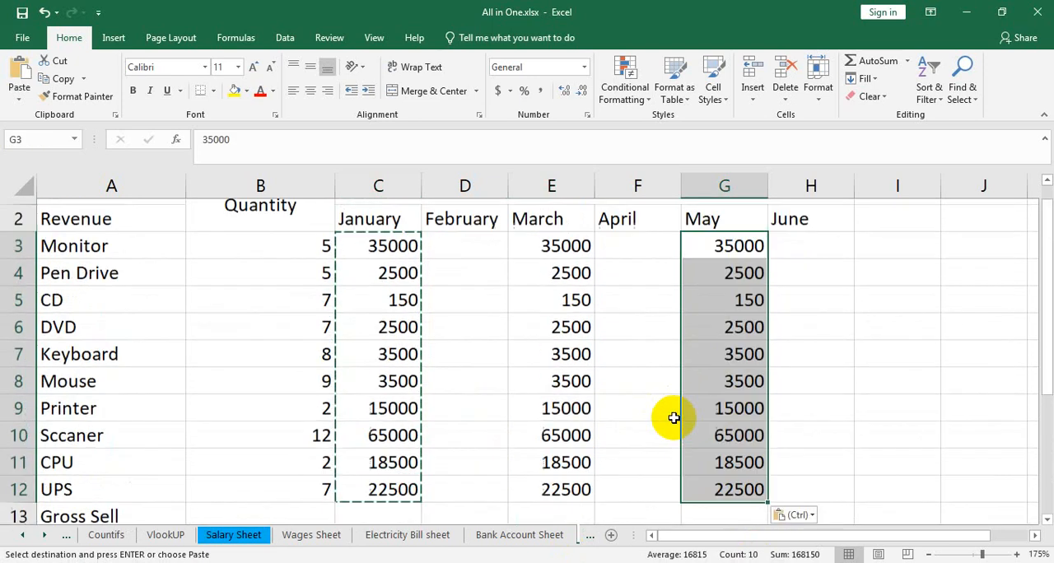
click(464, 274)
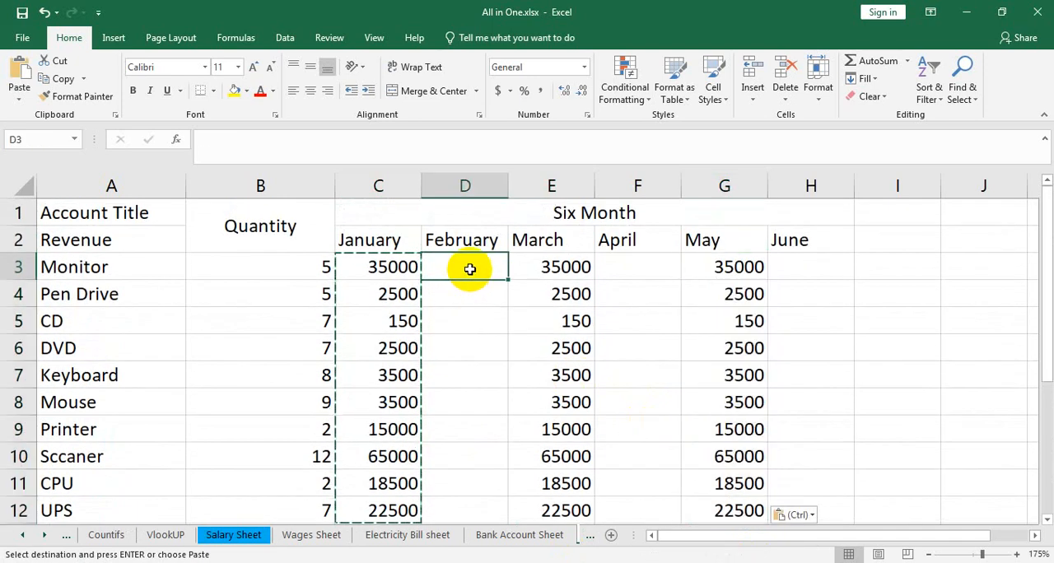
drag(469, 269, 482, 425)
key(ctrl+v)
Step: Set the February amounts to 35200 for Monitor and 2700 for Pen Drive
click(459, 269)
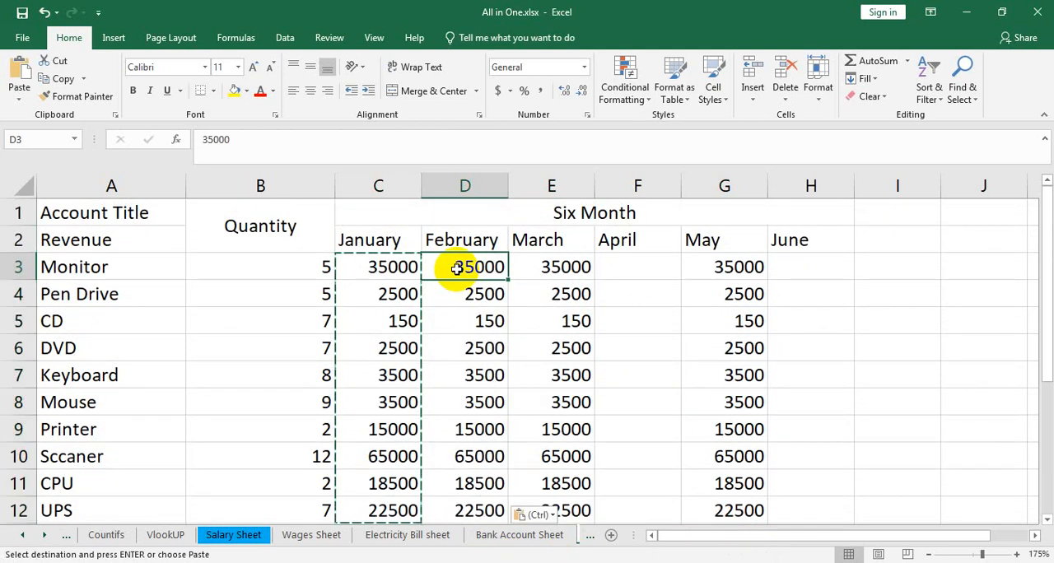
text(3)
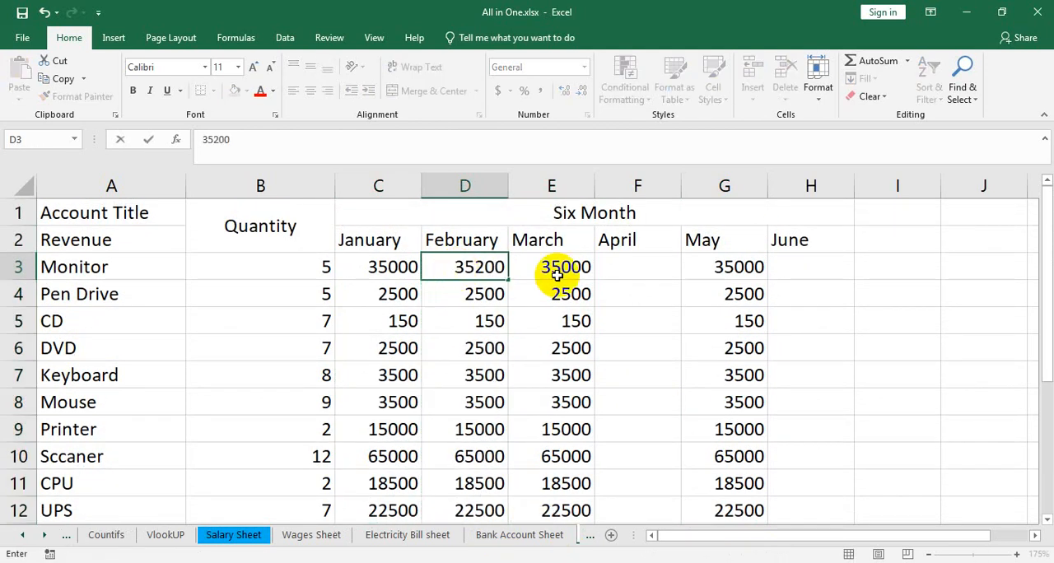
click(485, 294)
text(270)
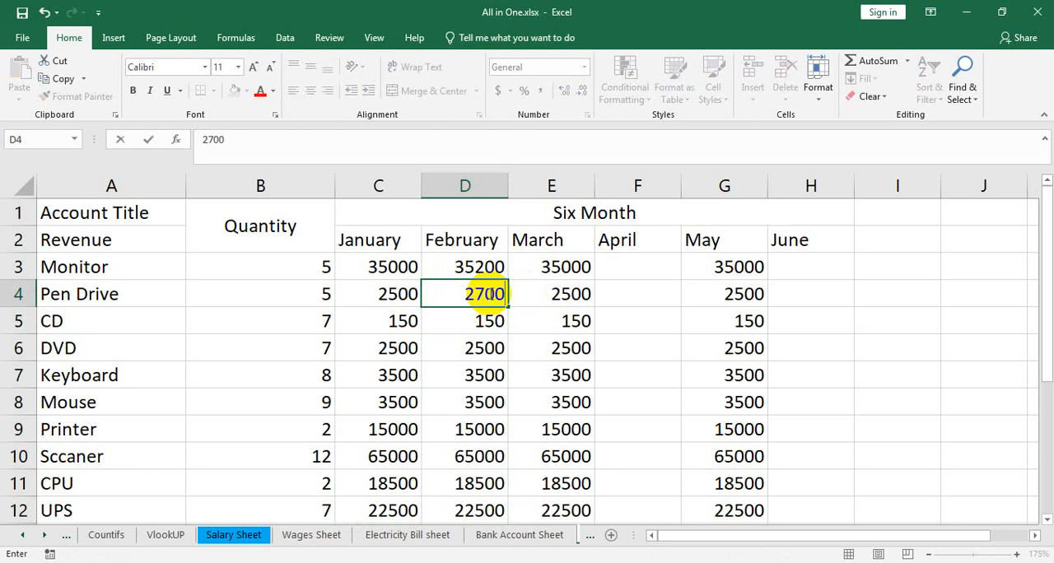
text(0)
click(486, 322)
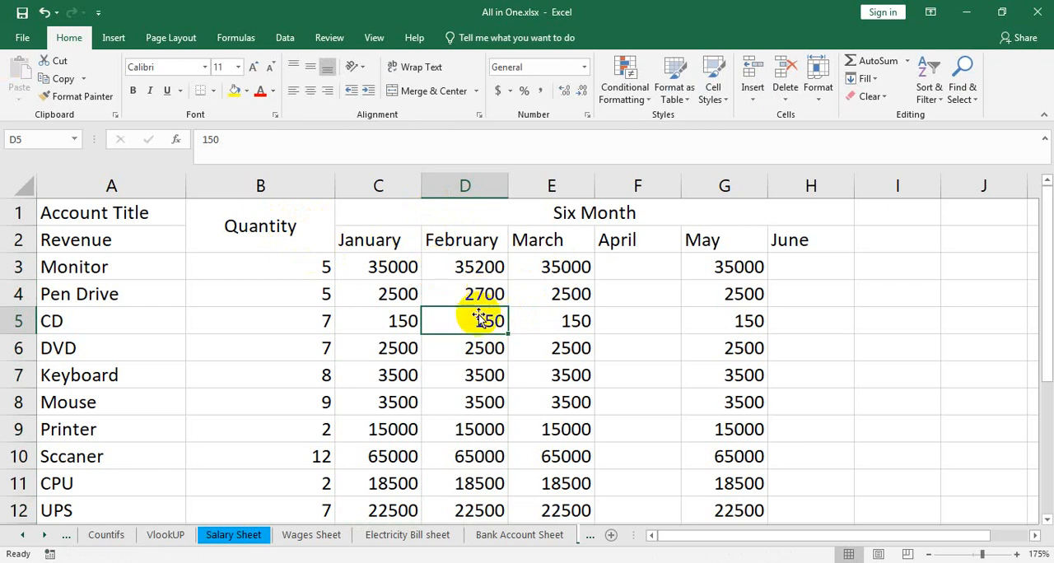
Step: Set the February amounts to 2600 for DVD and 3800 for Mouse
click(474, 353)
text(2)
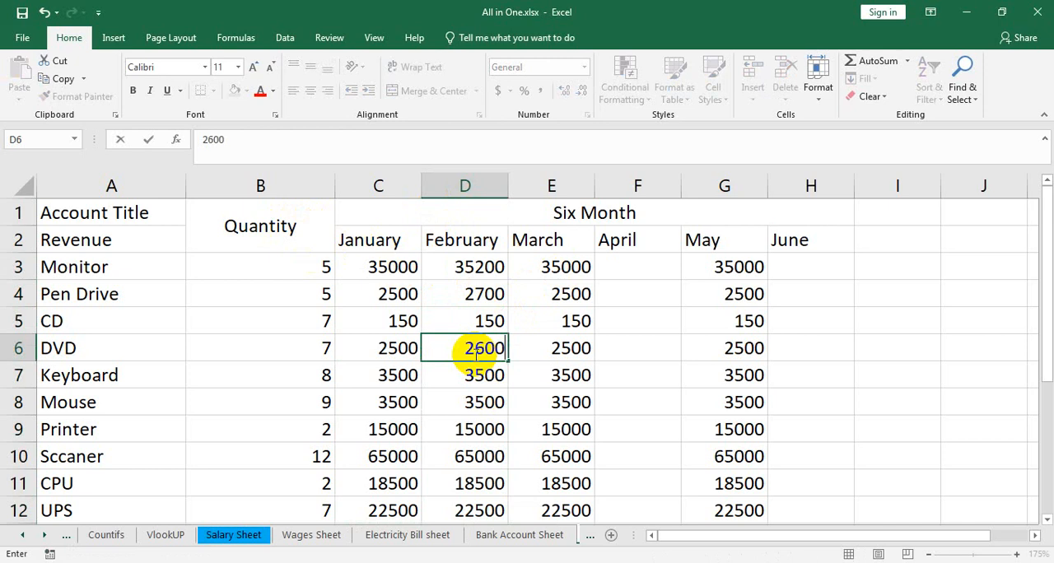
click(471, 401)
text(3)
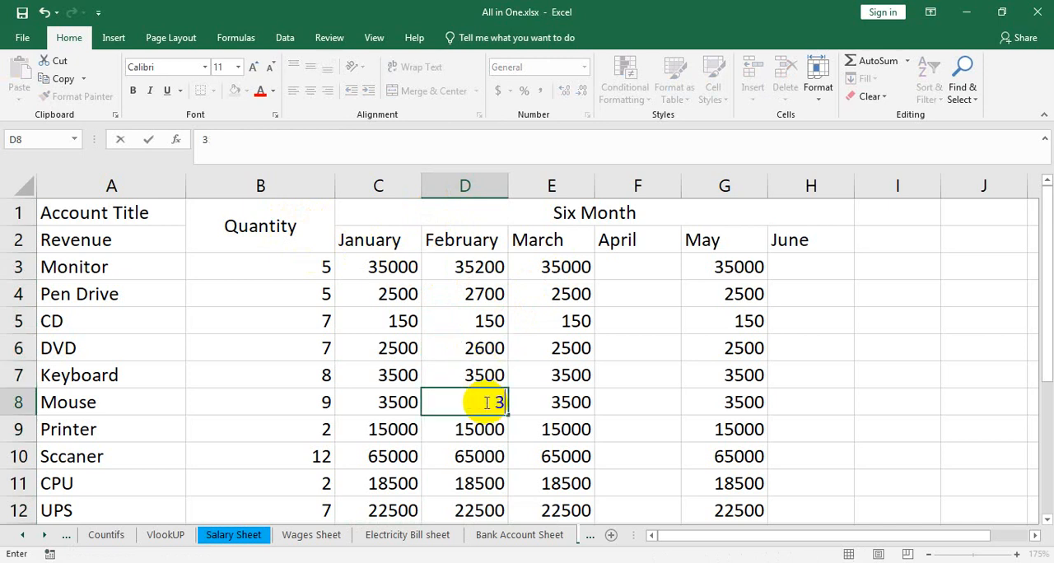
text(800)
Step: Set the February amounts to 20000 for CPU and 35000 for UPS
scroll(471, 425, down, 1)
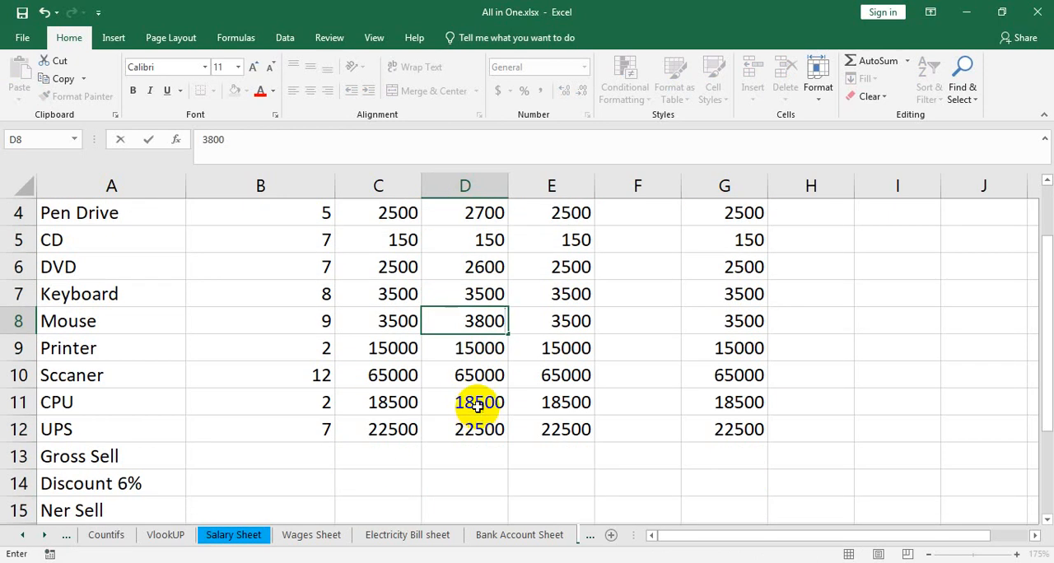
click(474, 402)
text(20000)
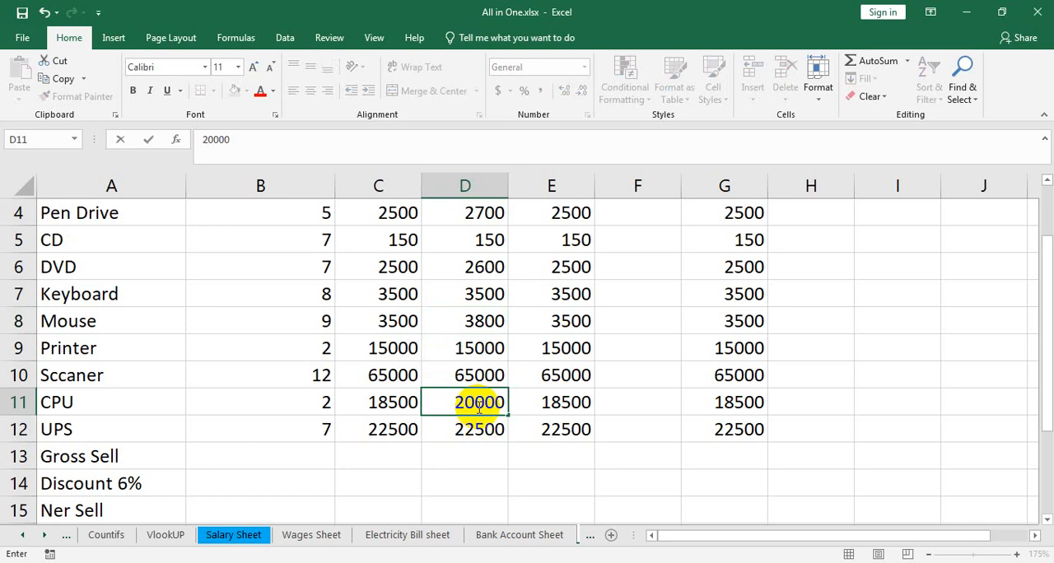
click(476, 424)
text(3)
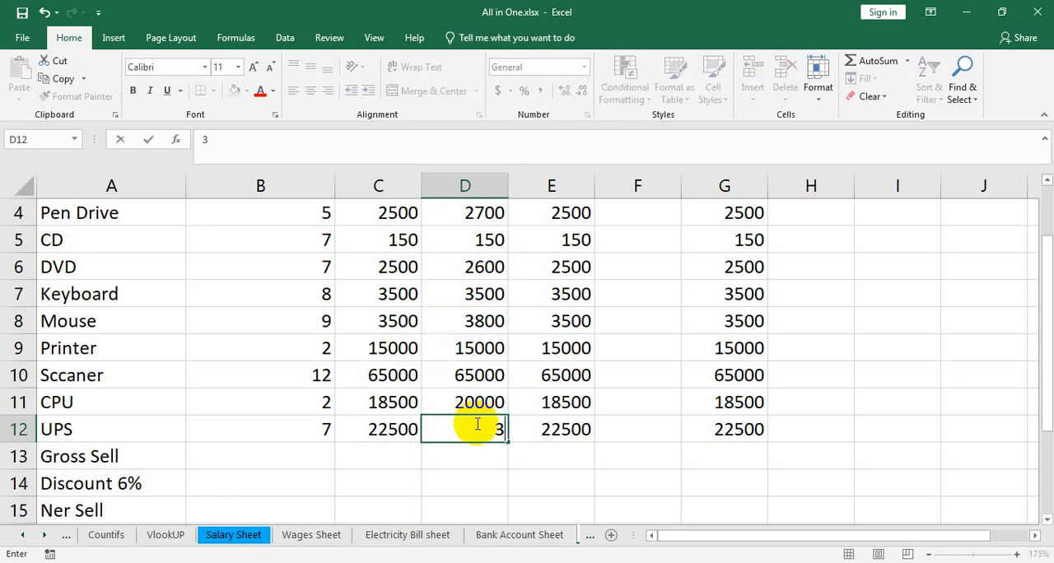
text(5000)
Step: Copy the February amounts from Monitor to UPS (D3:D12) into the April column
scroll(485, 299, up, 1)
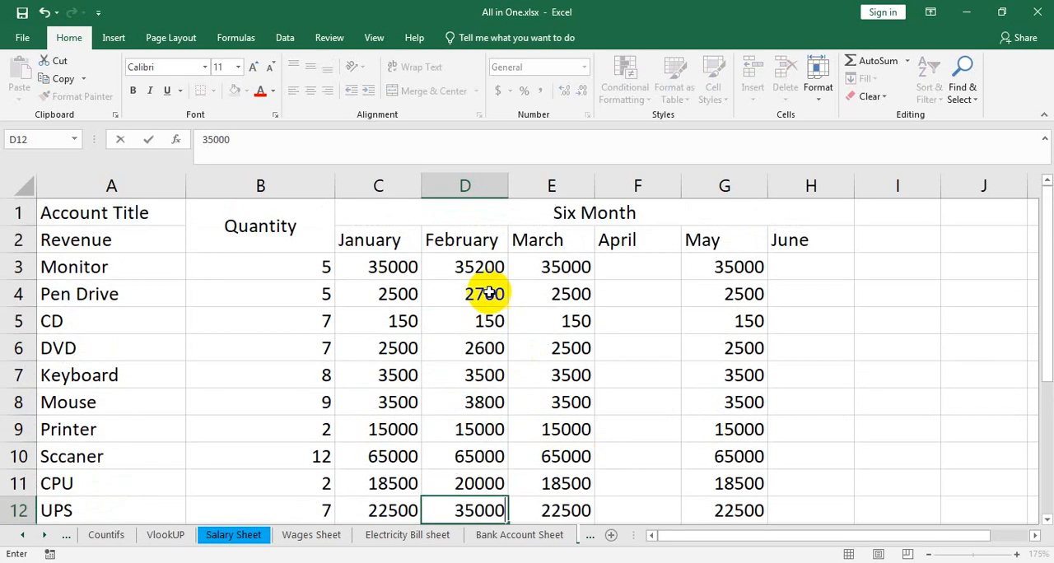
drag(478, 266, 480, 433)
key(ctrl+c)
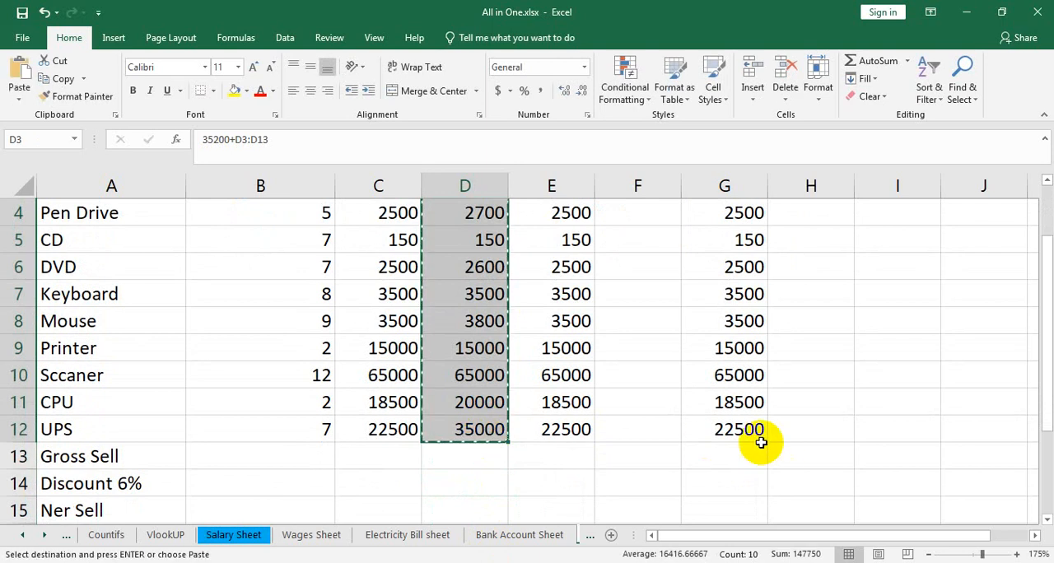
scroll(632, 243, up, 1)
drag(617, 275, 633, 425)
key(ctrl+v)
Step: Paste the copied February amounts into the June column, from Monitor to UPS
scroll(862, 464, up, 1)
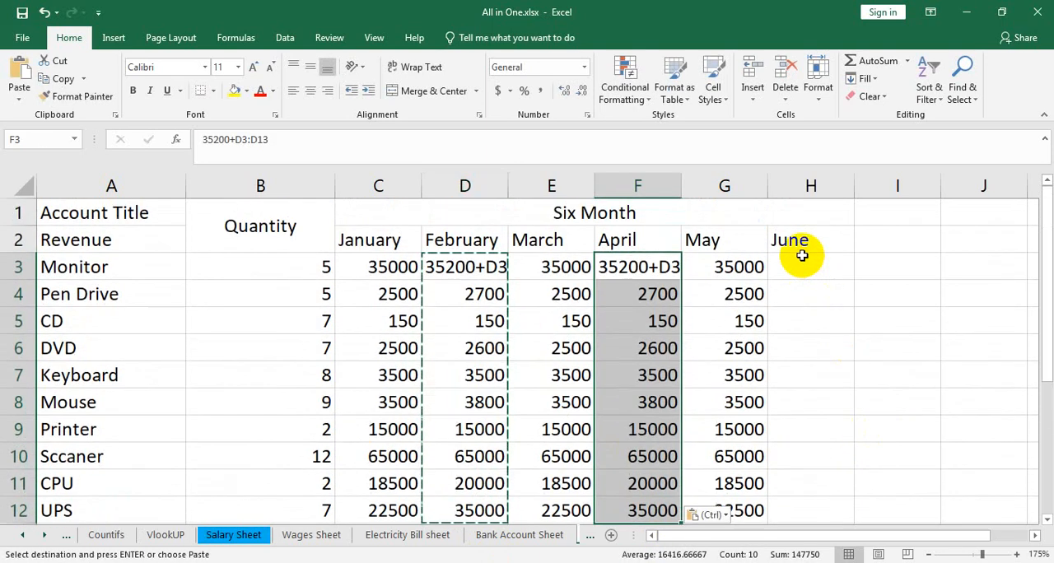
drag(799, 262, 821, 431)
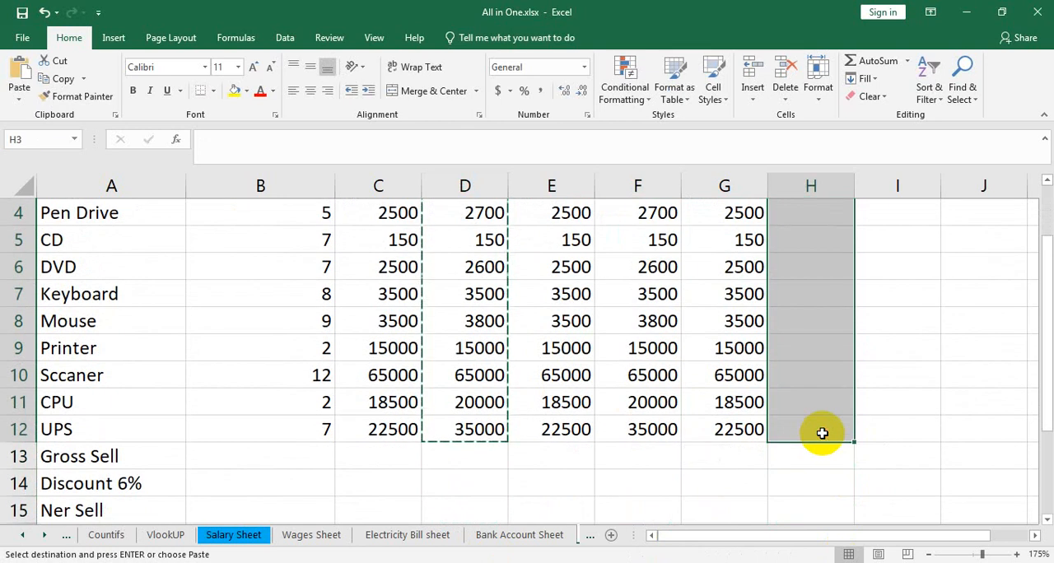
key(ctrl+v)
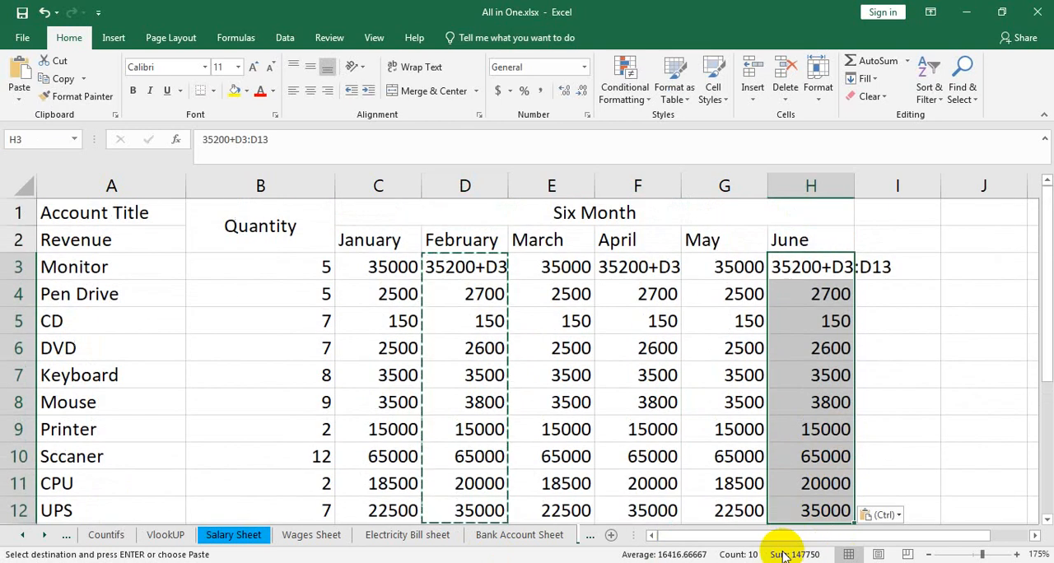
key(ctrl)
Step: Remove the stray +D3:D13 text from the June and April Monitor amounts, keeping 35200 in each
click(836, 274)
double_click(832, 268)
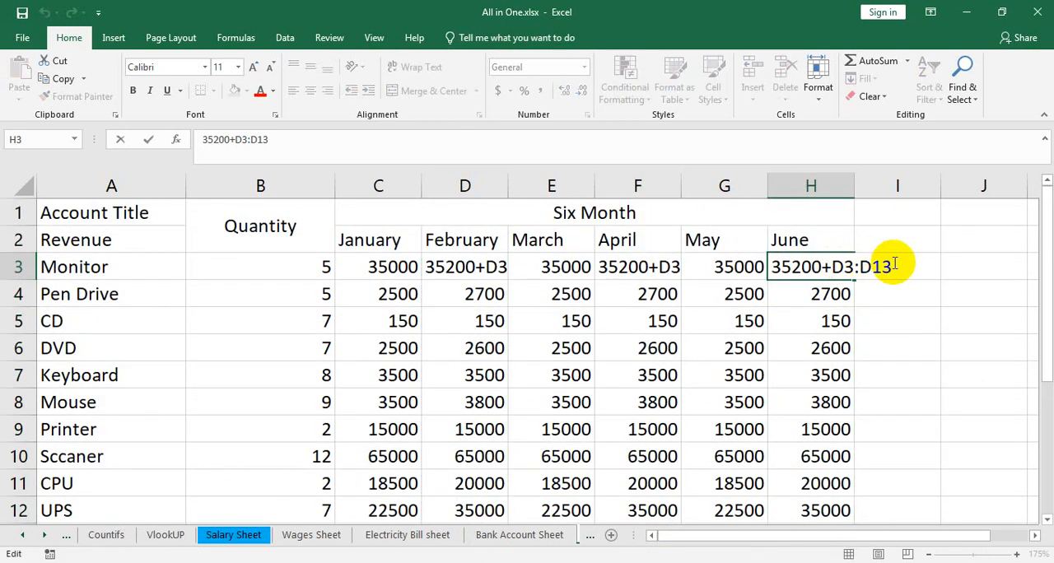
drag(893, 266, 826, 268)
key(BackSpace)
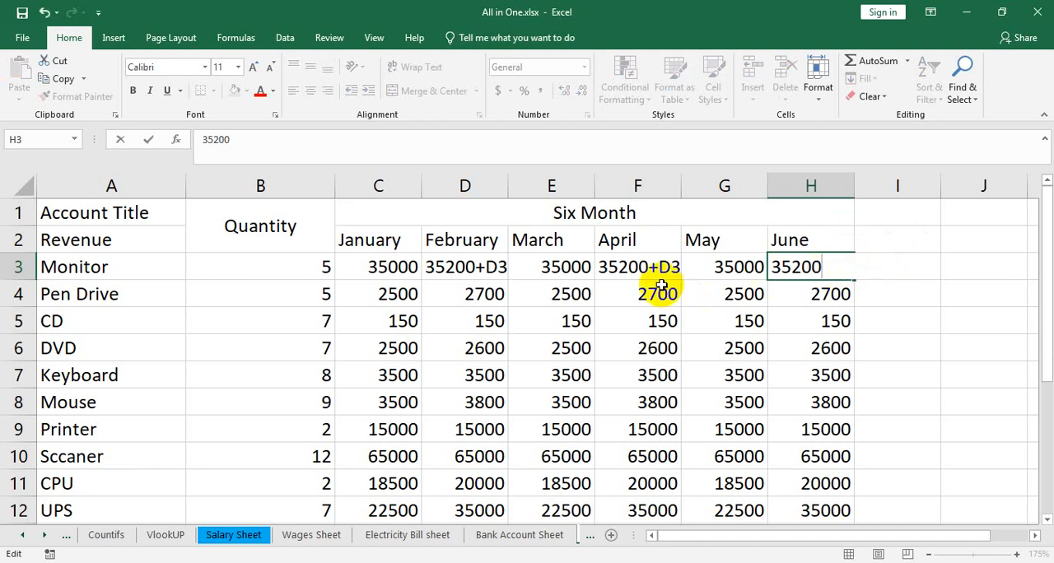
double_click(652, 268)
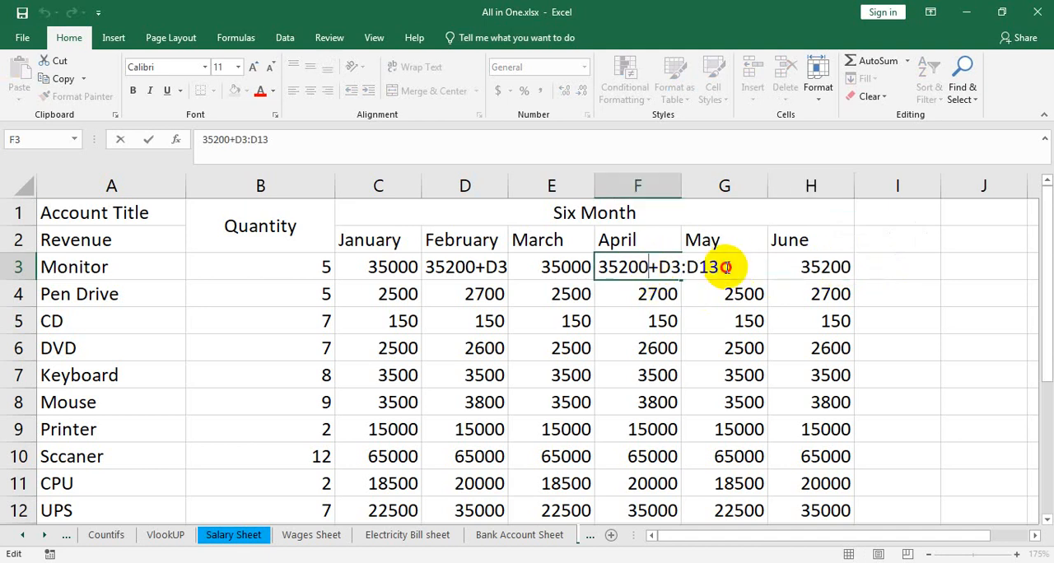
drag(724, 267, 649, 266)
key(BackSpace)
Step: Remove the stray +D3:D13 text from the February Monitor amount, keeping 35200
double_click(490, 267)
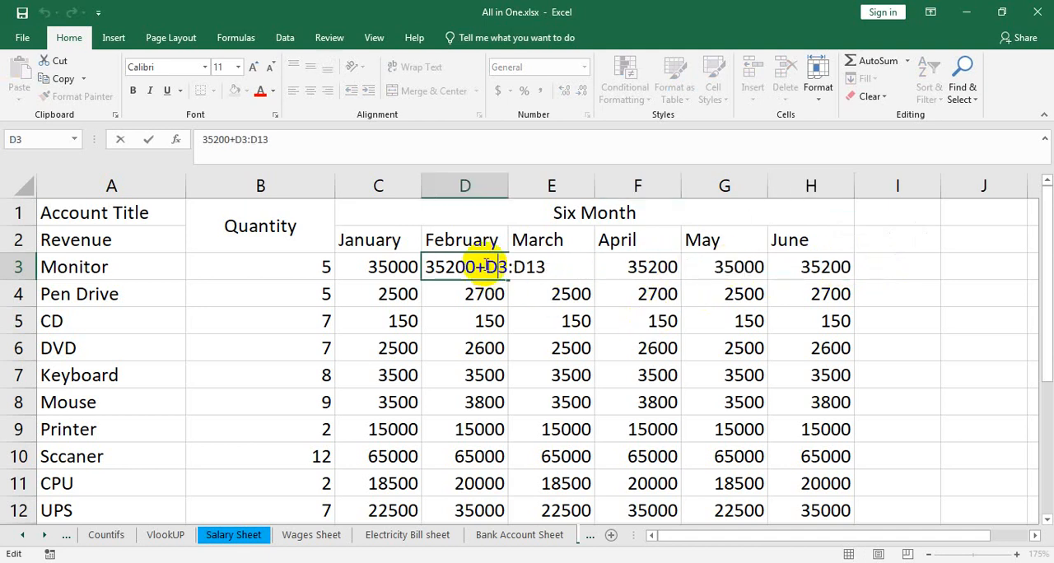
drag(477, 267, 567, 265)
key(BackSpace)
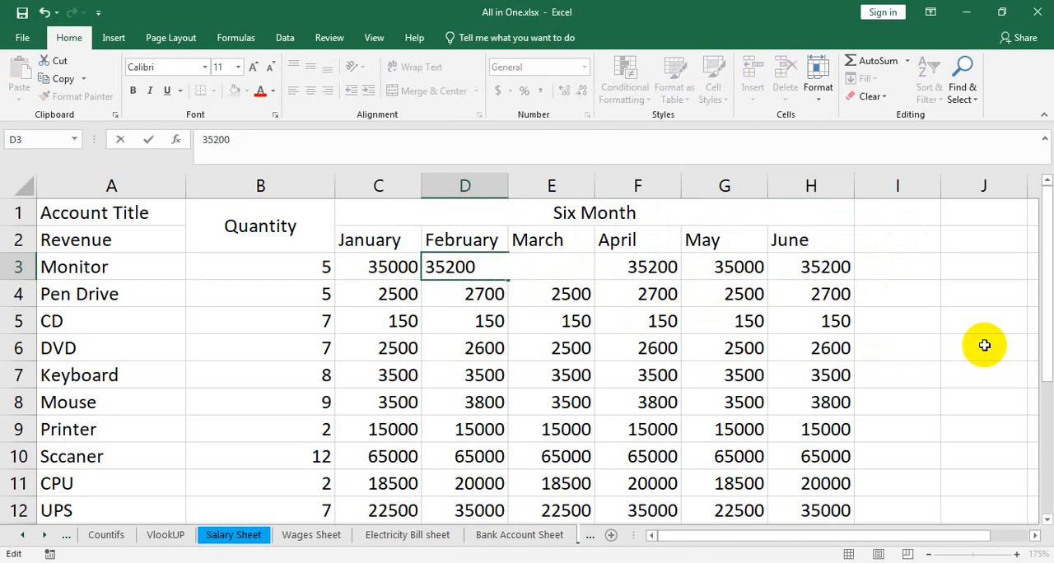
click(968, 347)
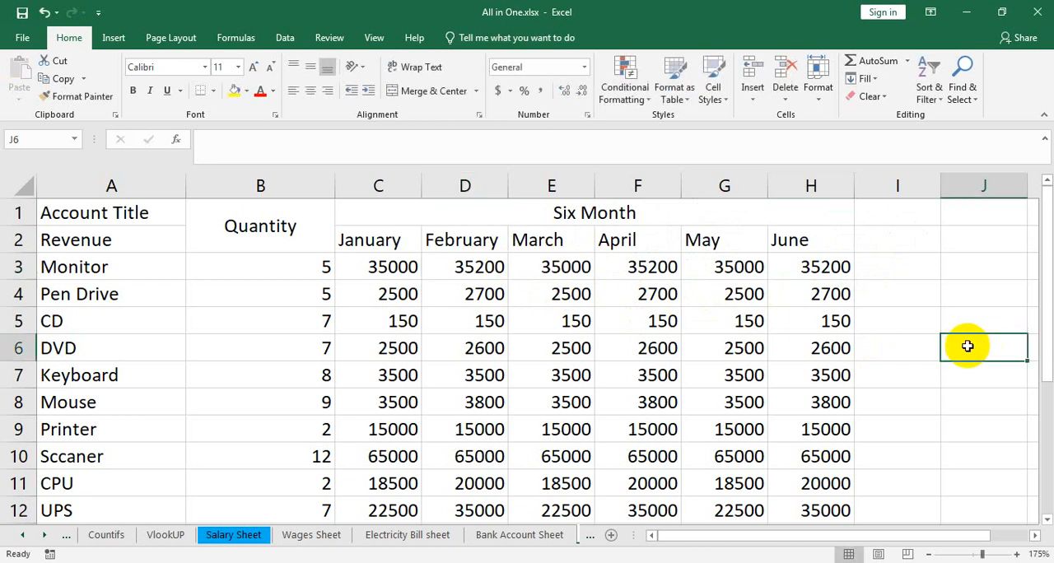
Step: Center the month headings January to June in row 2
click(792, 238)
drag(698, 239, 404, 240)
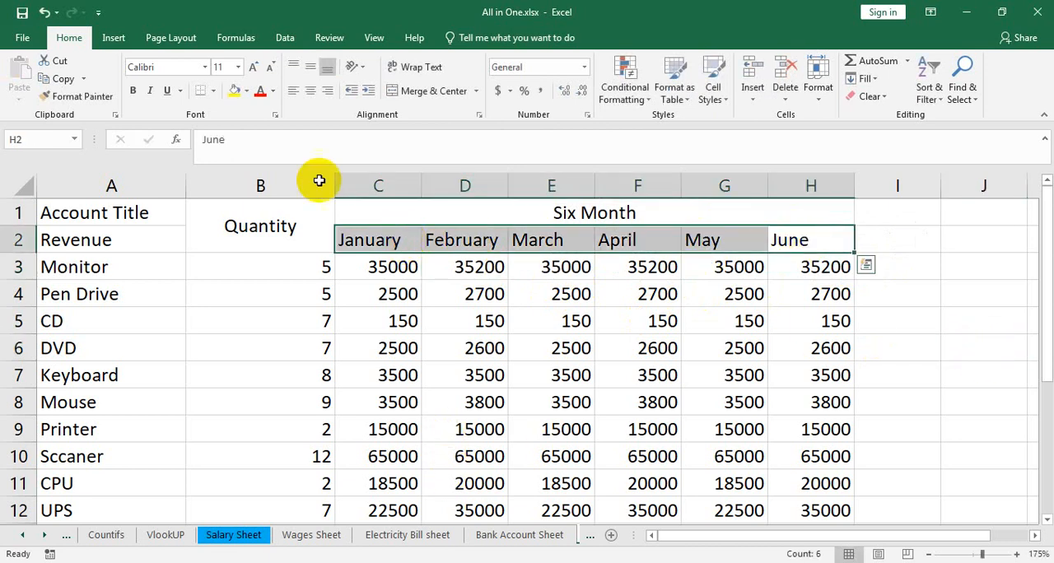
click(311, 91)
Step: Calculate the January Gross Sell in C13 with the formula =SUM(C3:C12)
scroll(617, 322, down, 2)
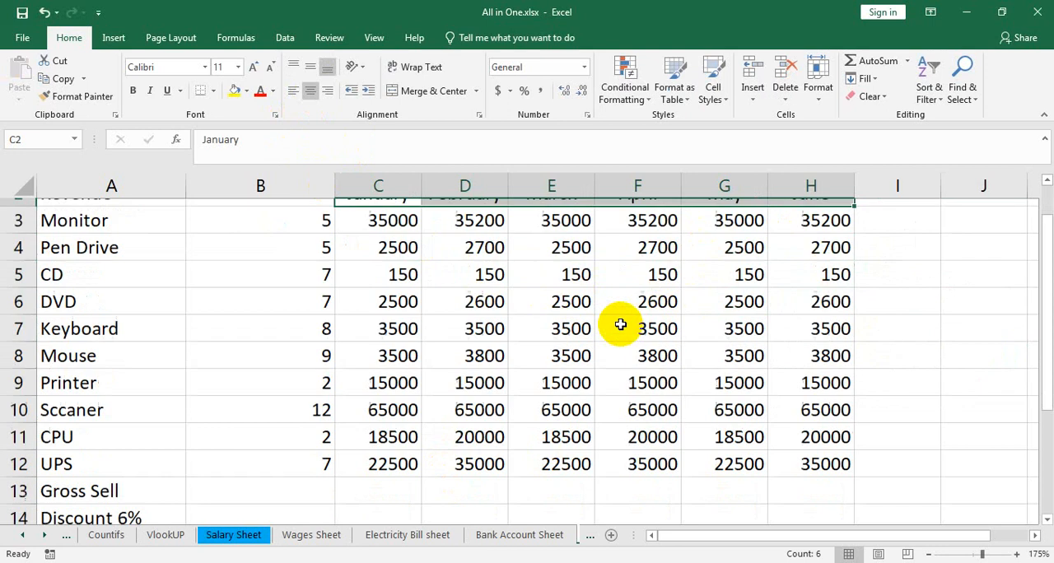
click(379, 372)
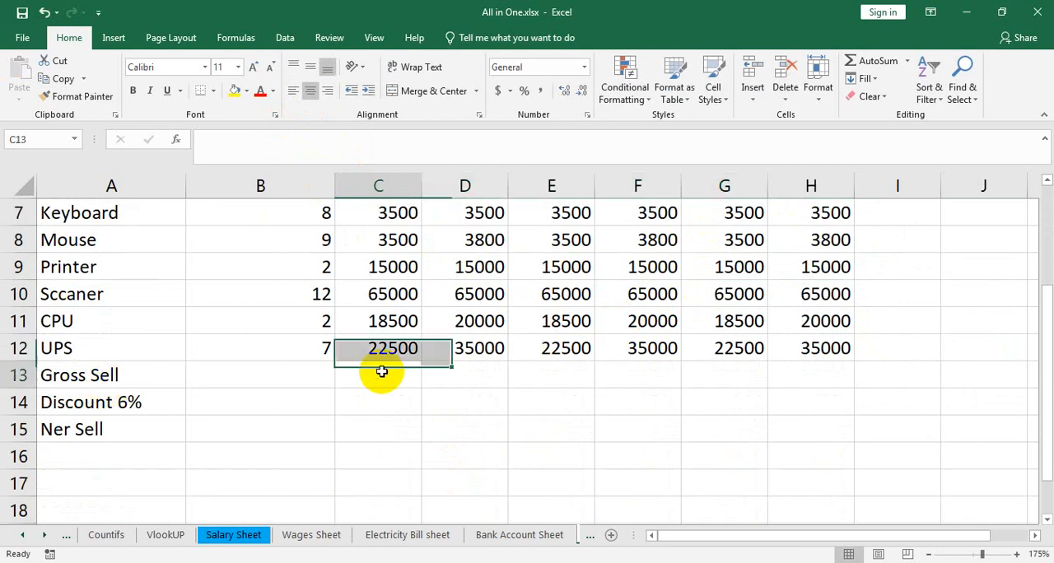
text(=)
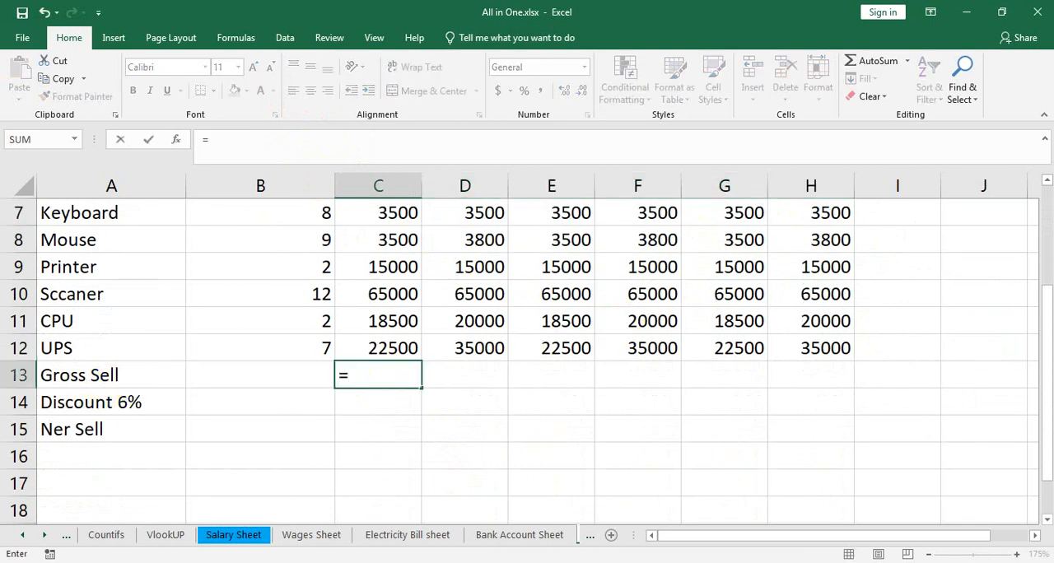
text(sum()
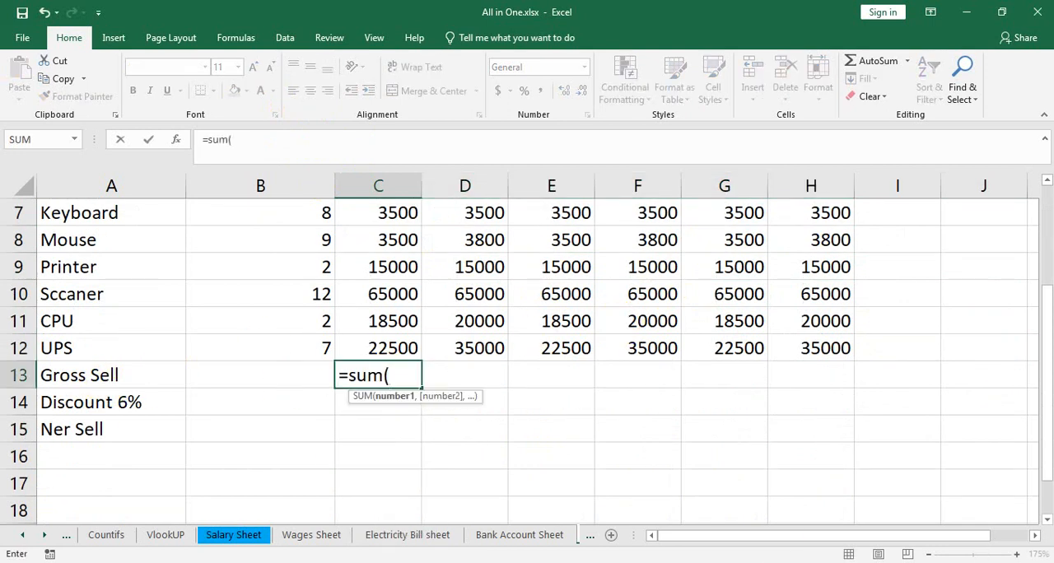
scroll(664, 487, up, 2)
drag(405, 266, 405, 499)
scroll(648, 395, down, 2)
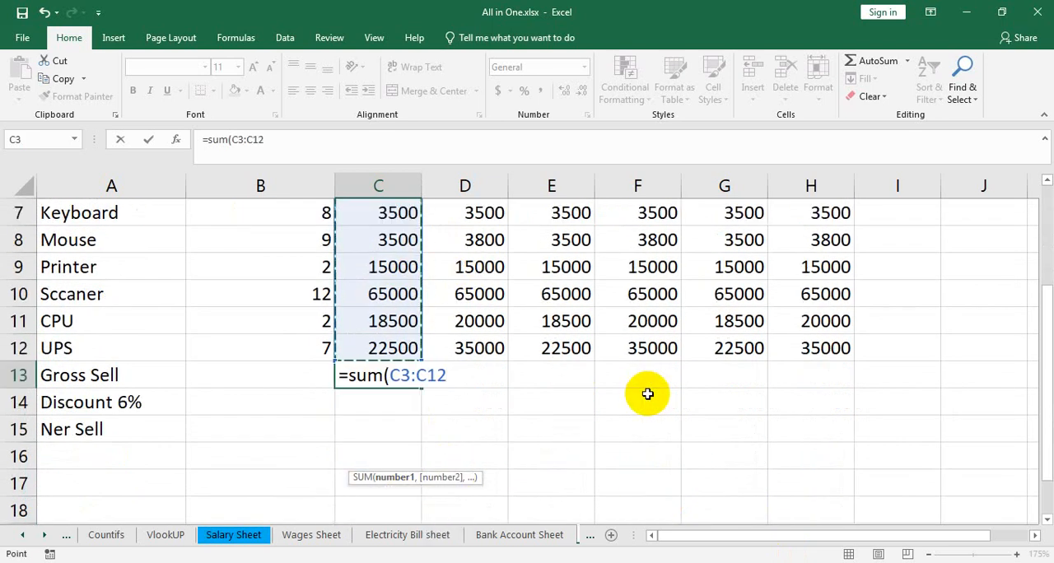
text())
key(Return)
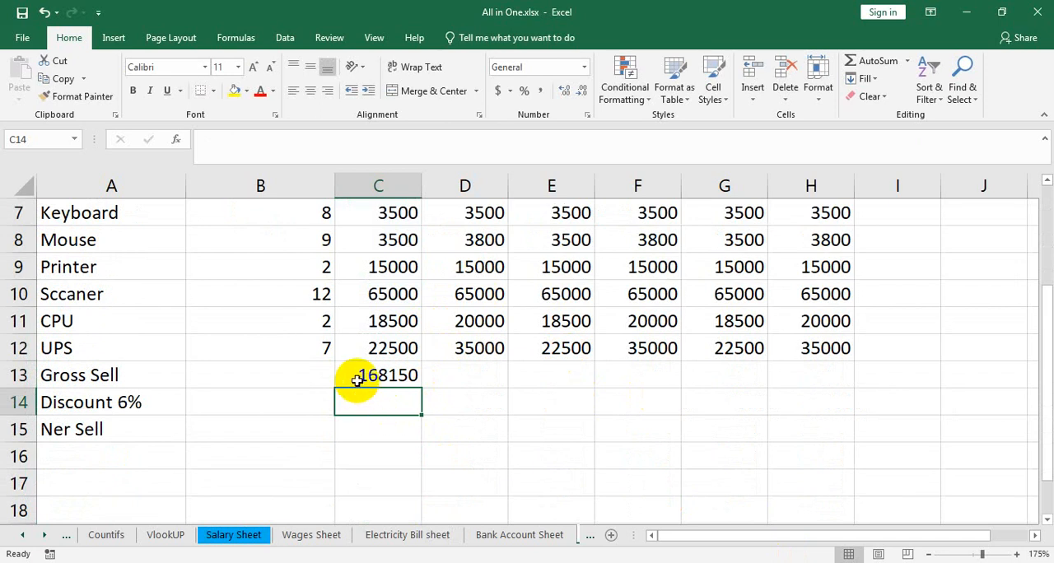
click(397, 374)
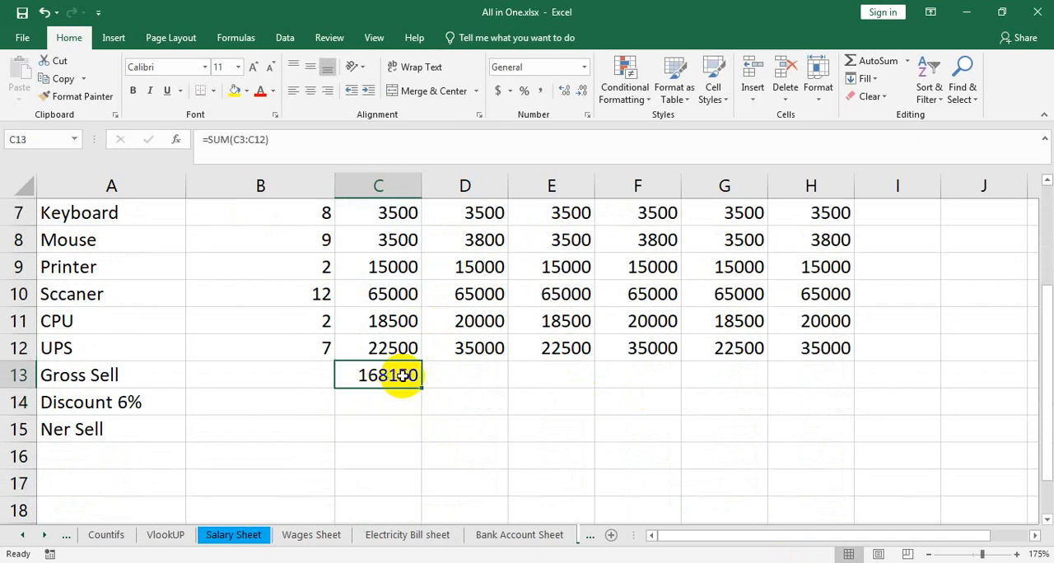
drag(421, 388, 832, 384)
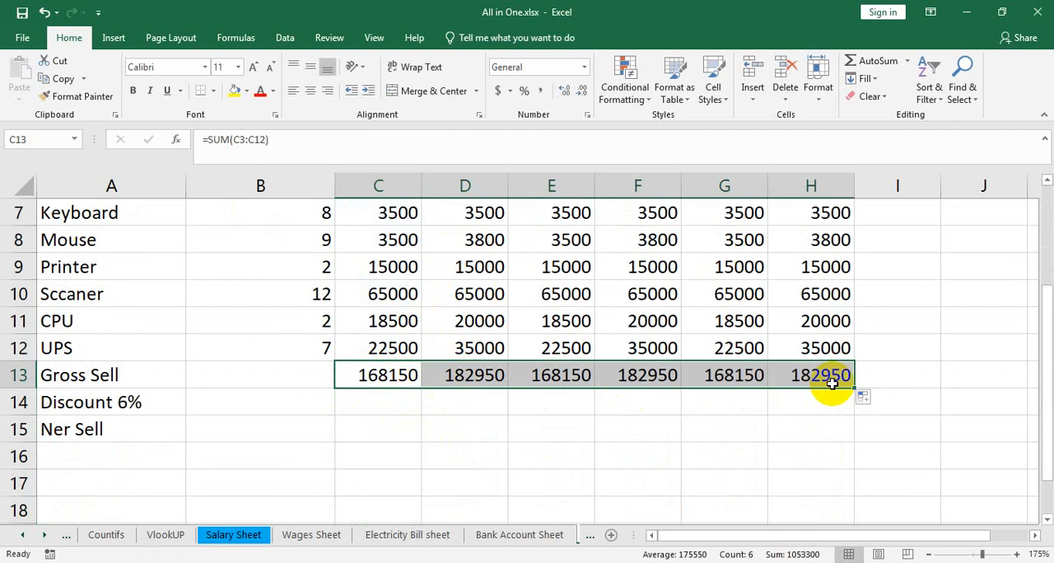
key(ctrl+z)
click(466, 377)
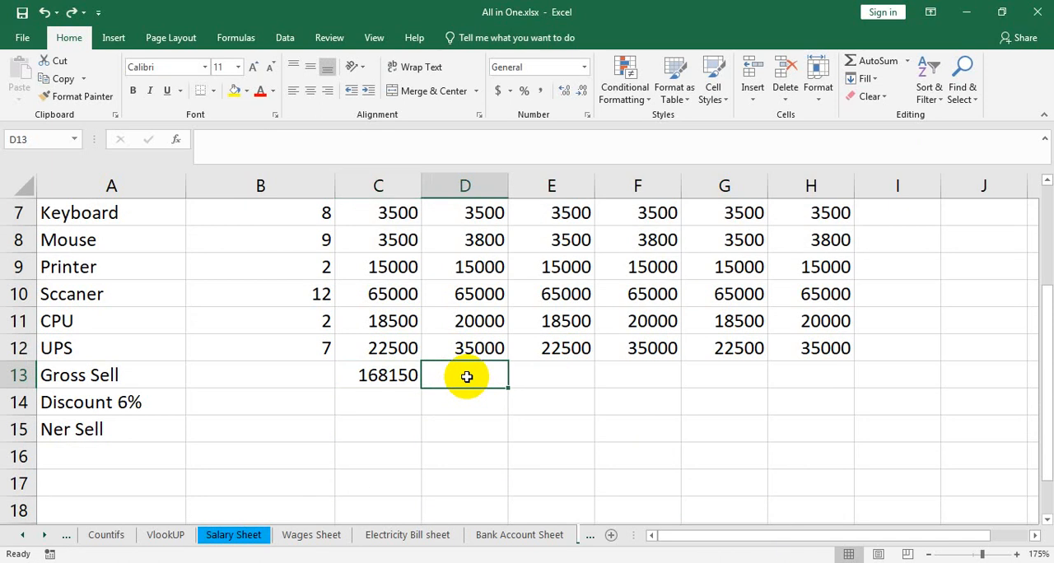
click(866, 78)
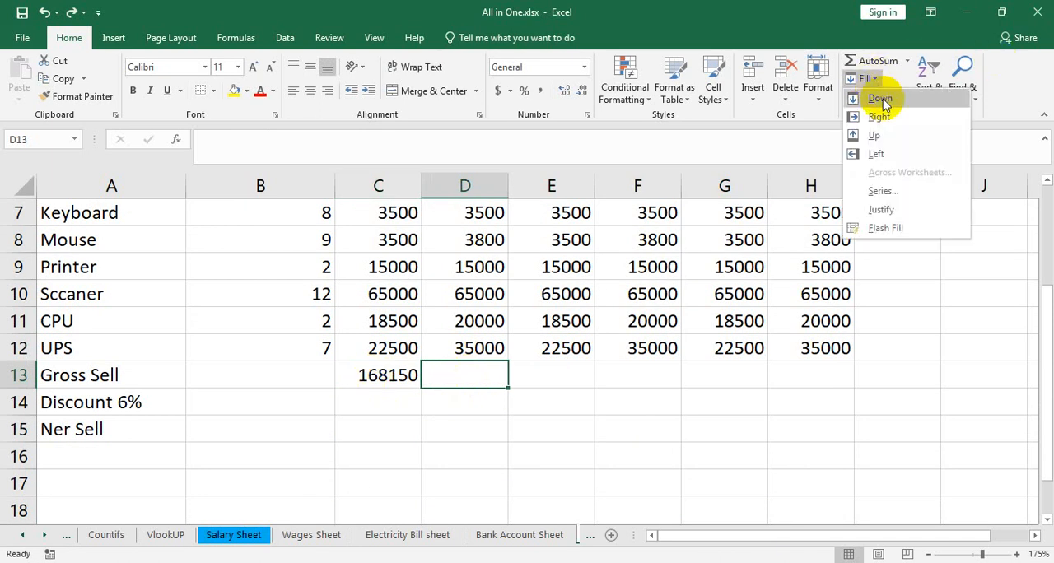
Step: Fill the January Gross Sell formula from C13 rightward through H13 for February to June
click(377, 375)
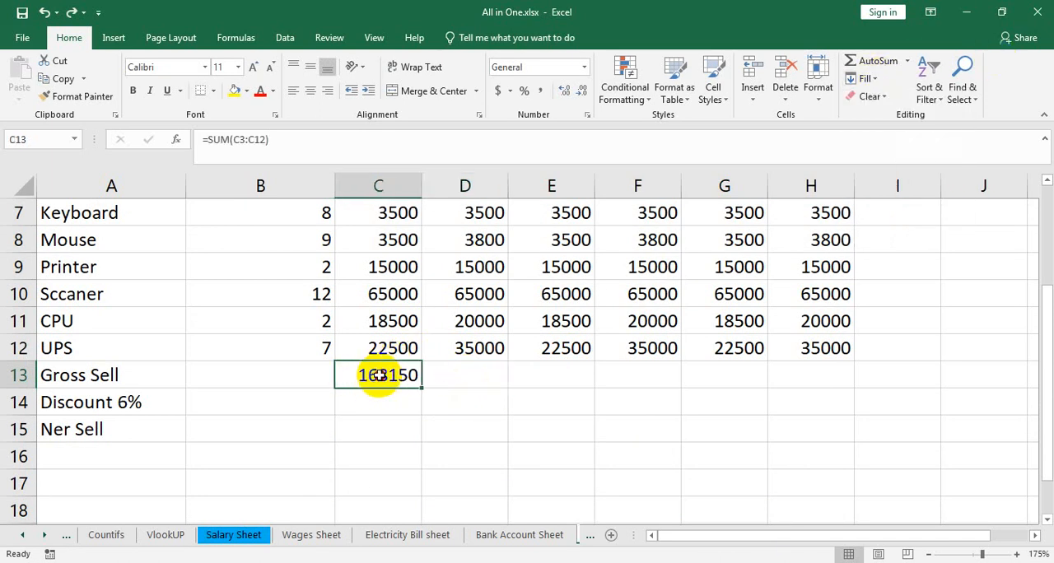
drag(377, 375, 811, 371)
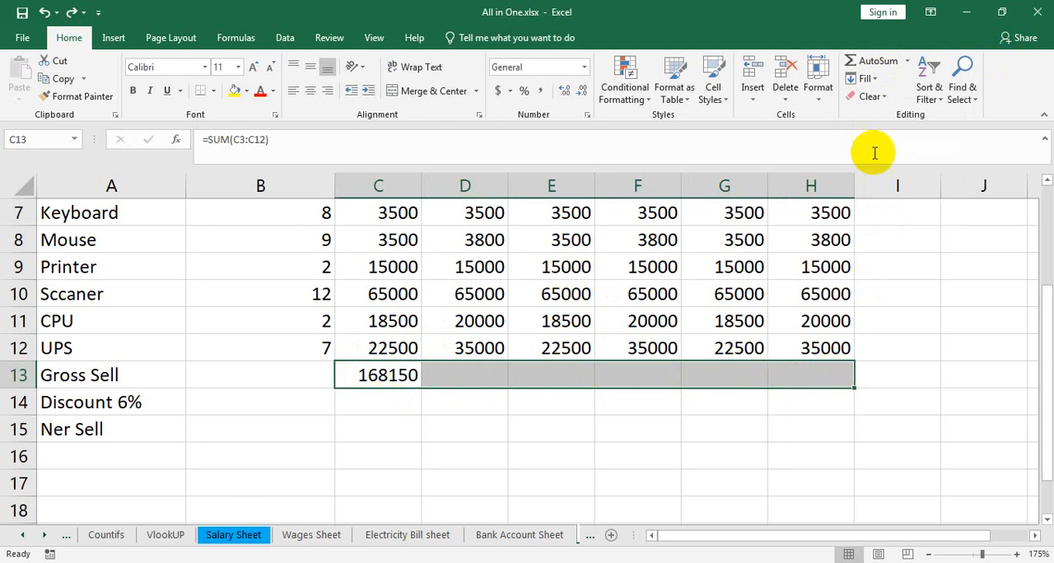
click(864, 78)
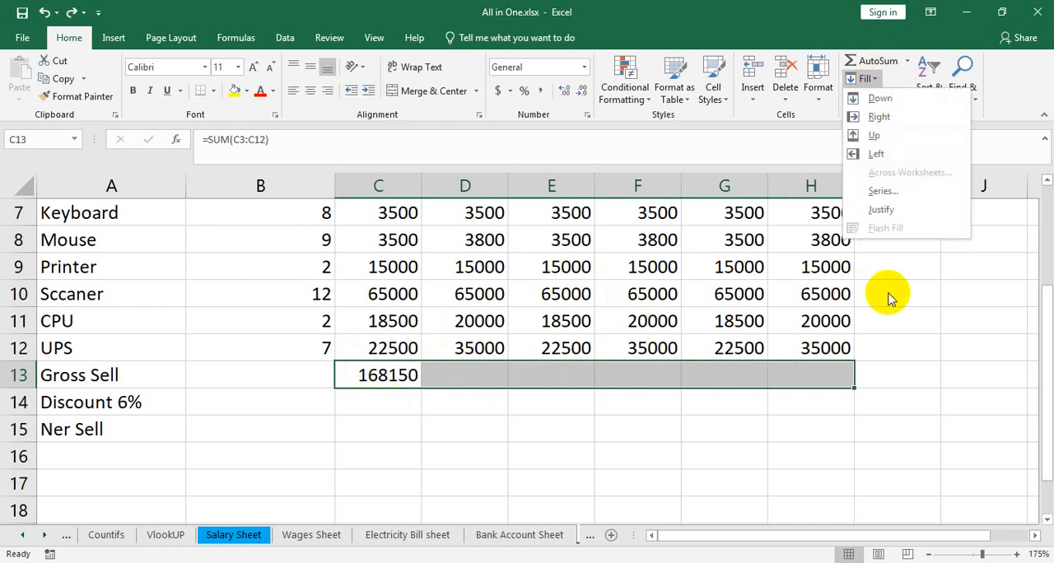
click(878, 117)
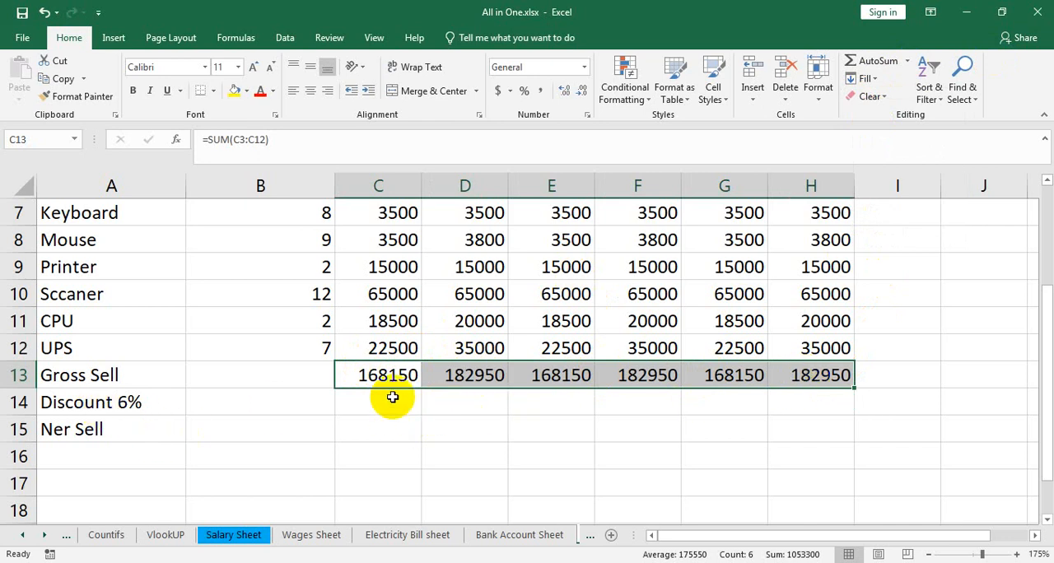
Step: Calculate the January 6% discount in C14 with the formula =C13*6%
click(383, 398)
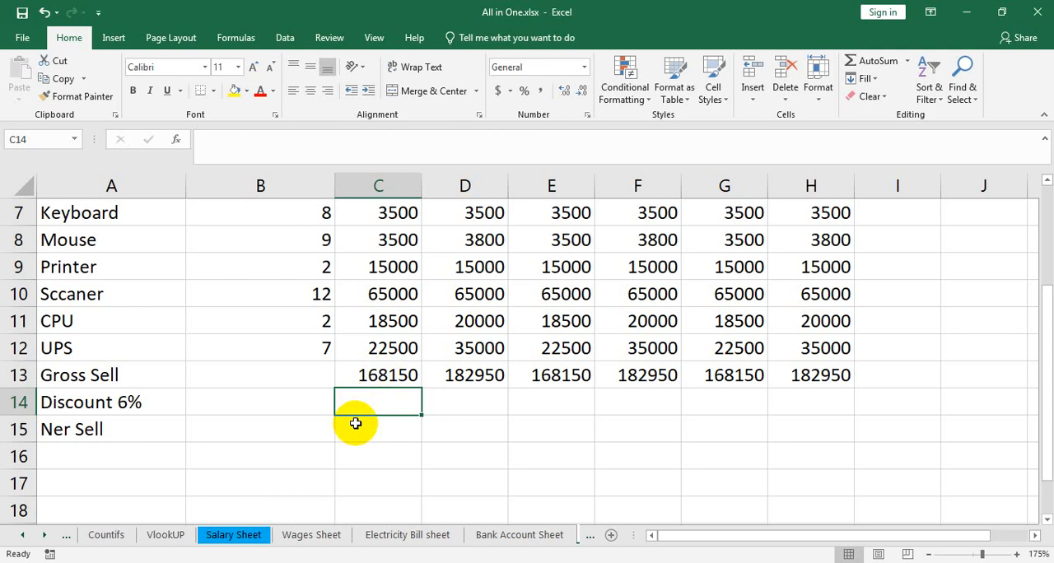
text(=)
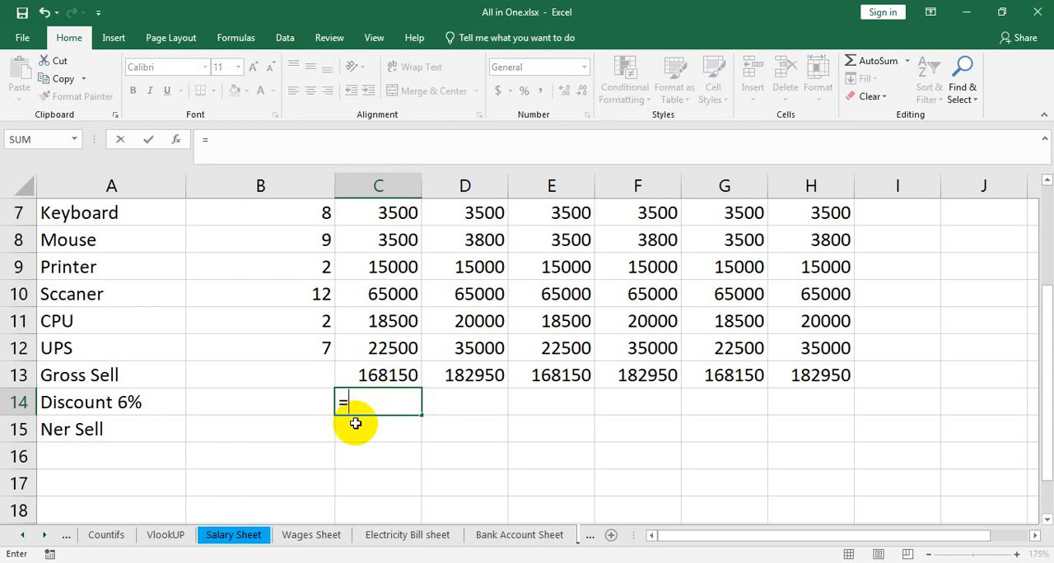
click(376, 372)
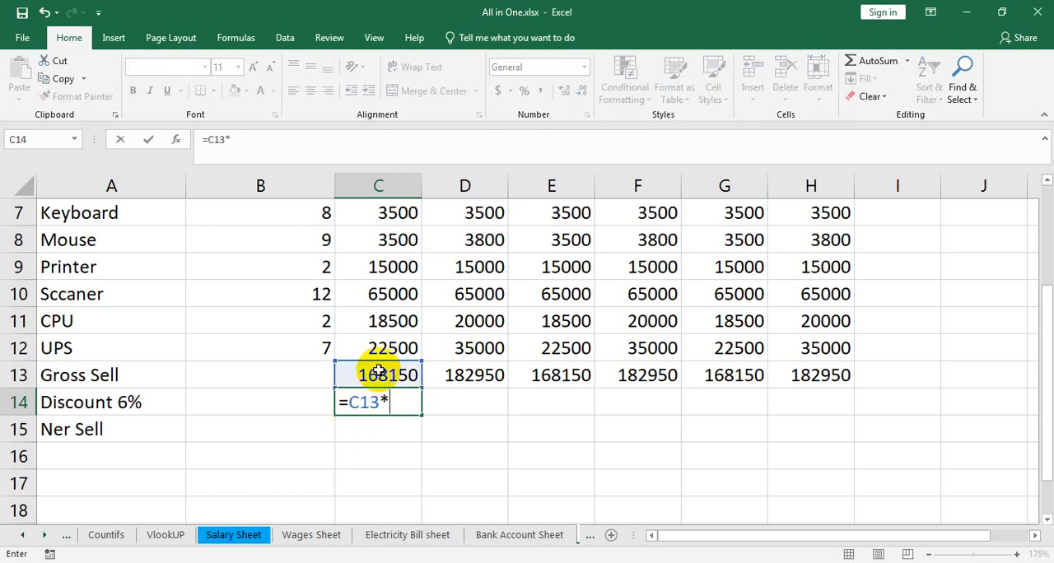
key(Return)
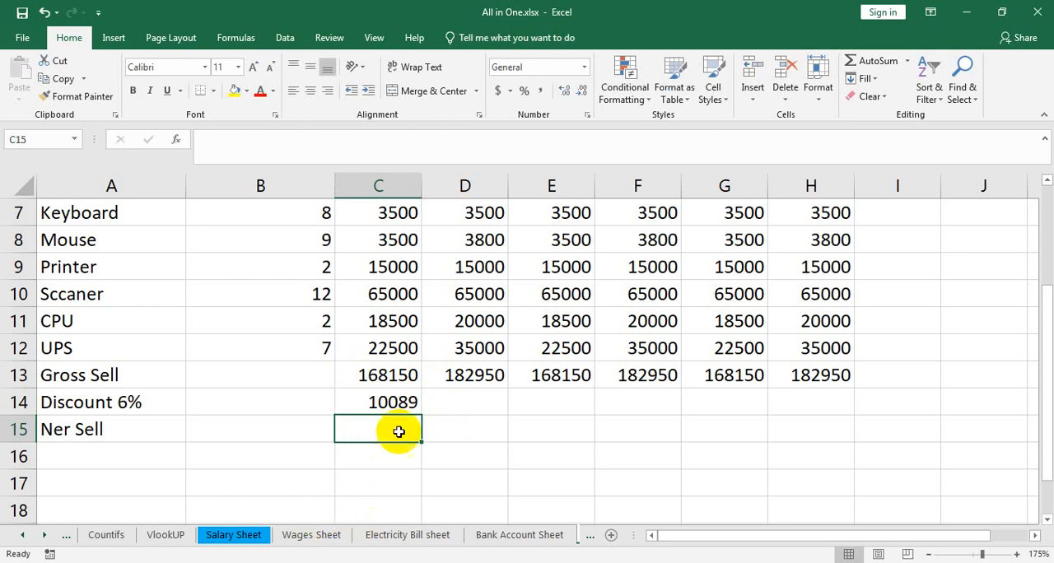
click(406, 400)
drag(421, 414, 850, 409)
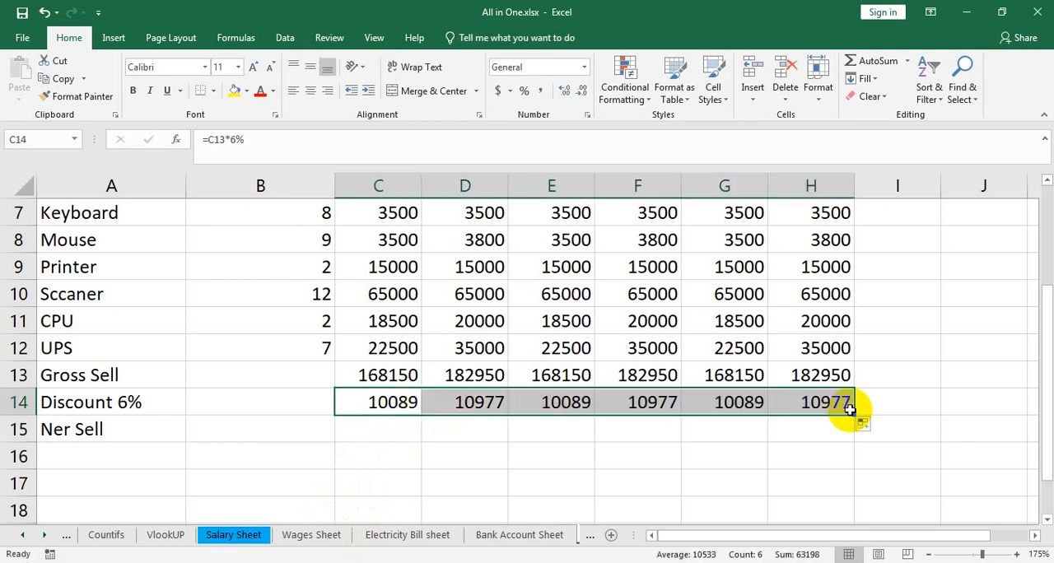
key(ctrl+z)
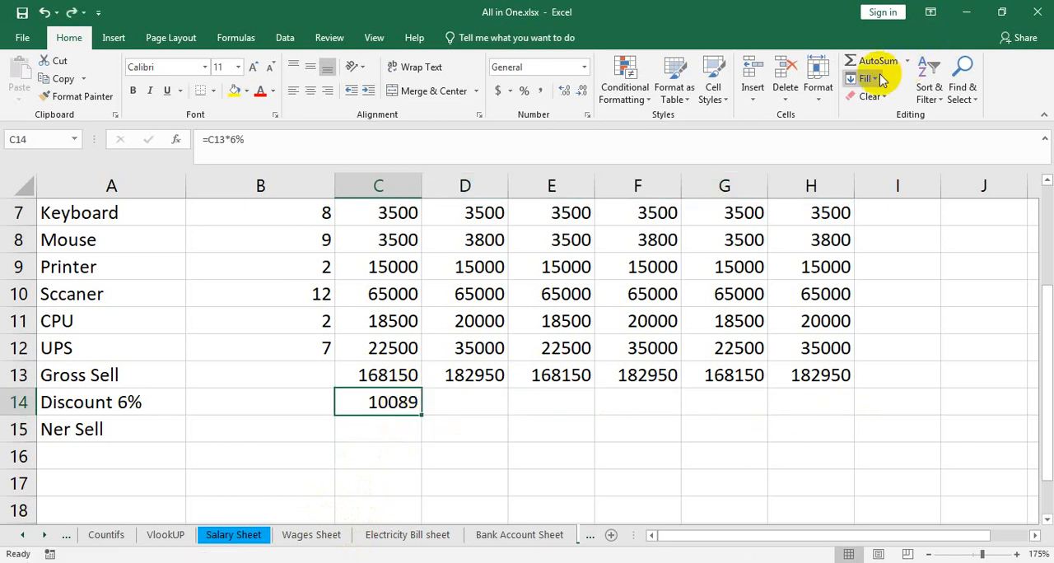
click(530, 425)
Step: Fill the January discount formula from C14 rightward through H14 for February to June
drag(370, 405, 807, 404)
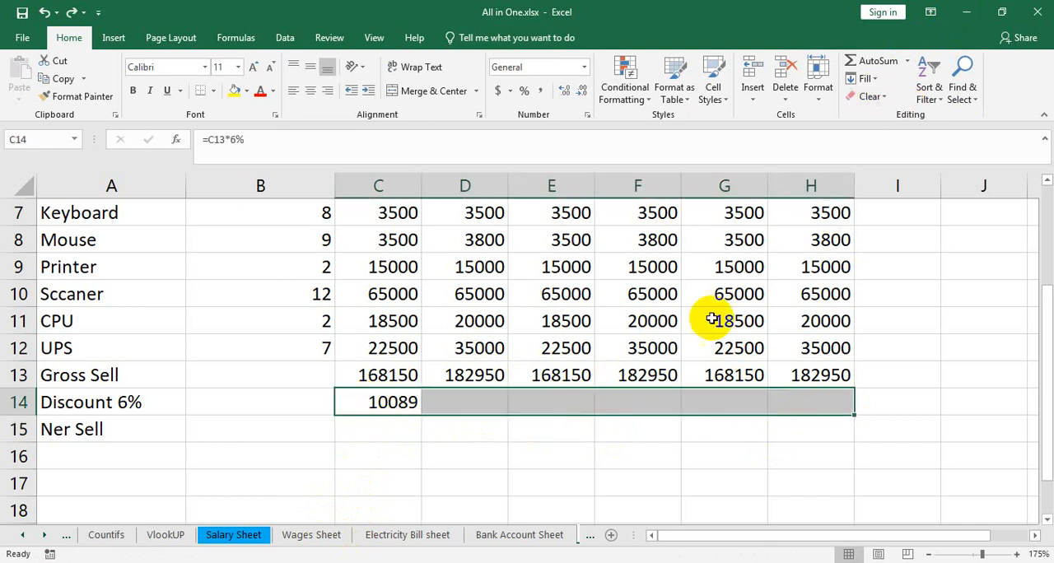
click(866, 78)
click(895, 116)
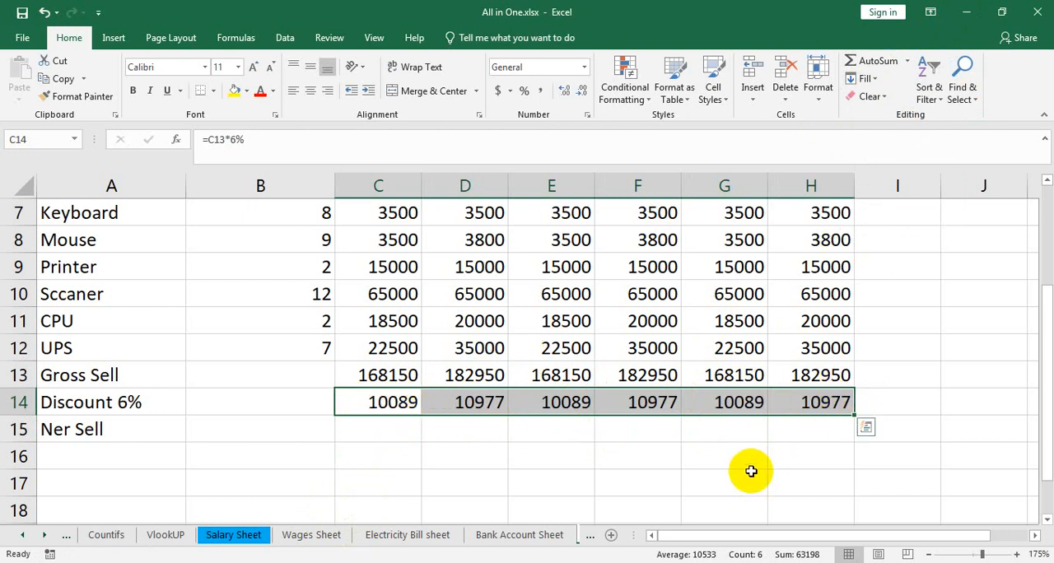
click(542, 457)
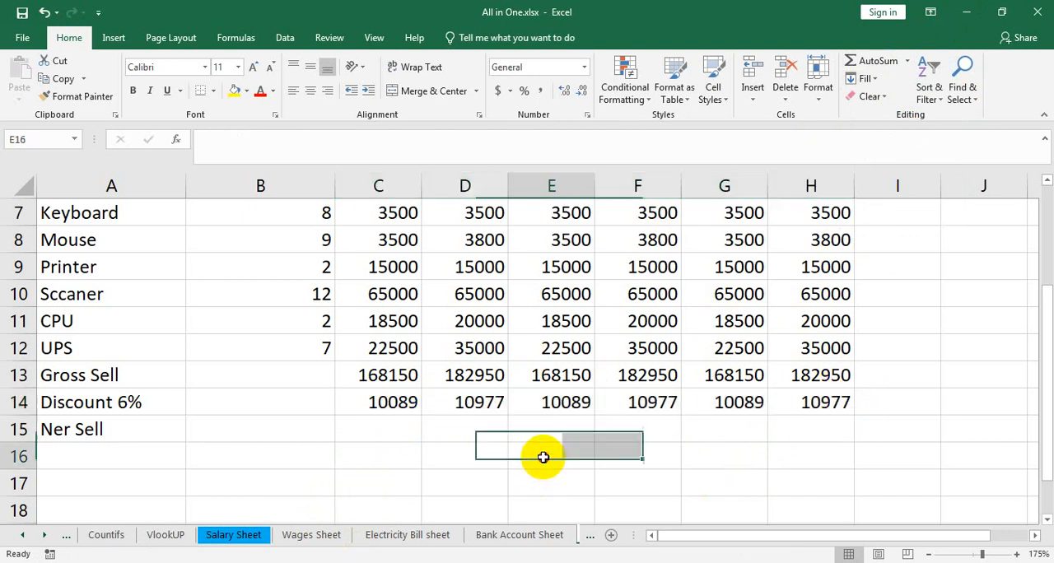
Step: Check the copied discount formulas in the February and May cells of row 14
click(392, 402)
click(474, 405)
double_click(475, 405)
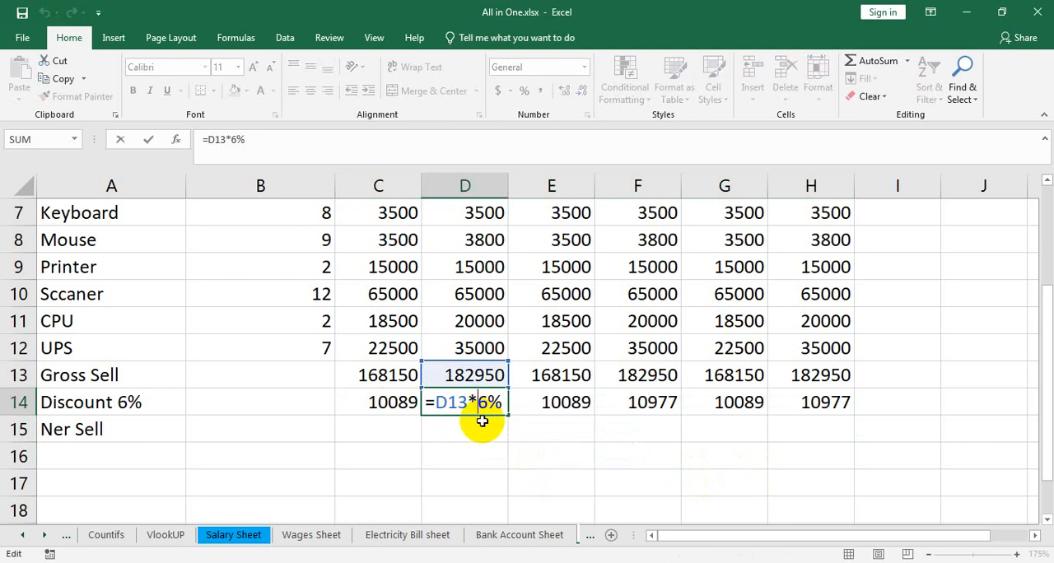
key(Return)
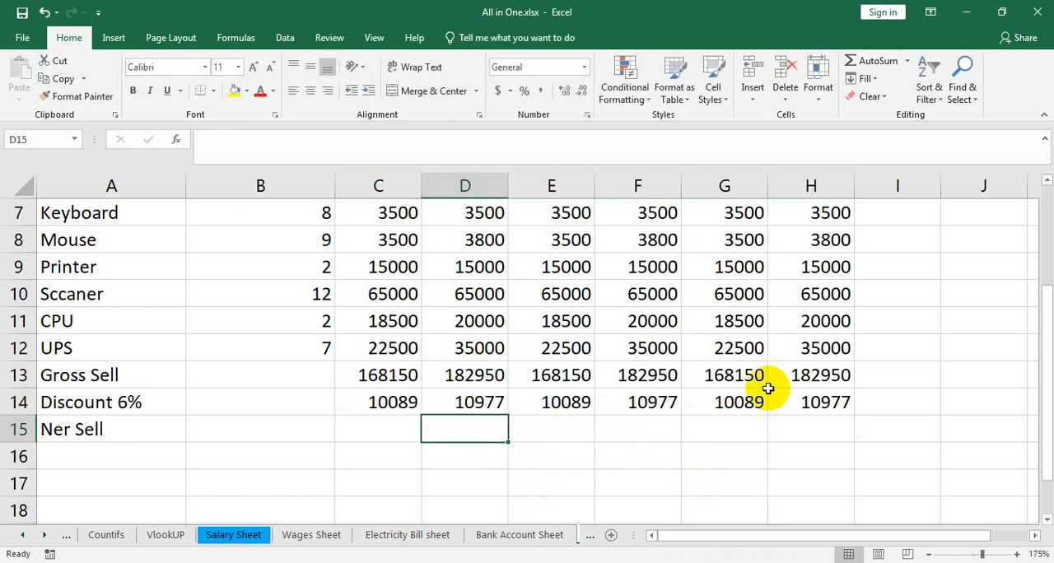
double_click(745, 402)
key(Return)
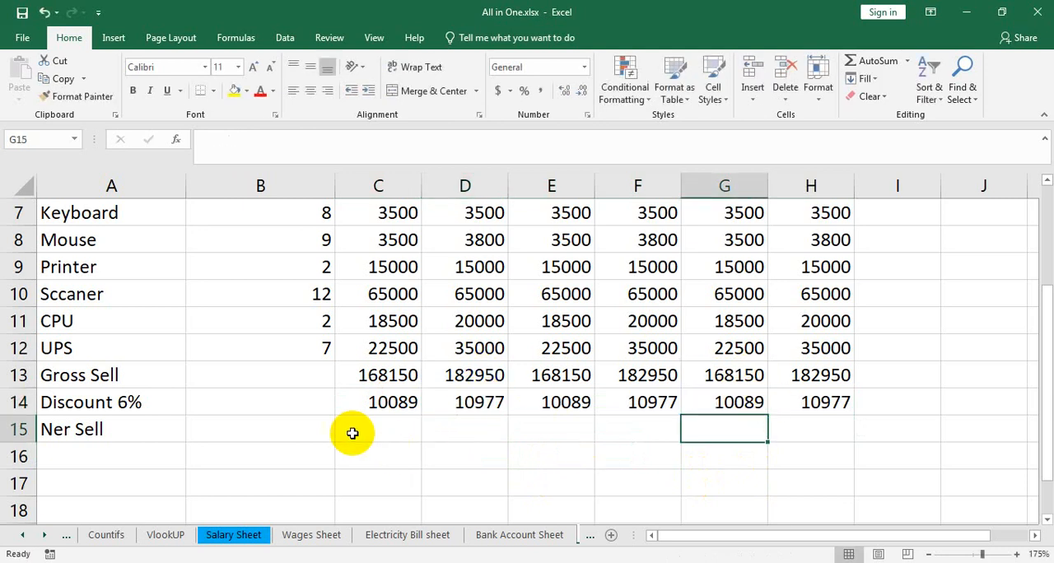
Step: Correct the misspelled label in A15 to Net Sell
click(62, 424)
double_click(65, 428)
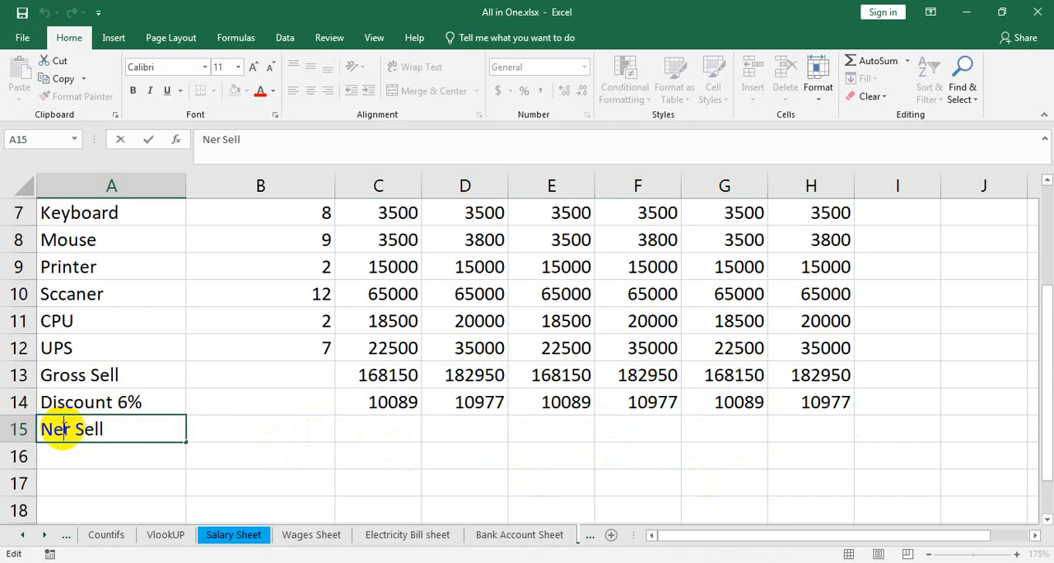
key(BackSpace)
text(t)
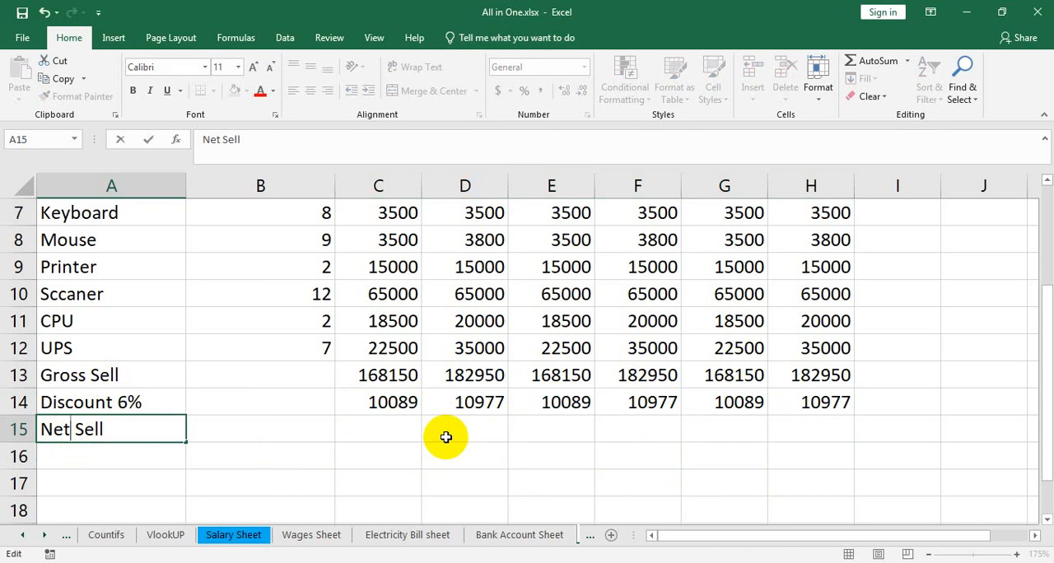
Step: Calculate the January Net Sell in C15 with =C13-C14 and fill the formula across to June in H15
click(389, 426)
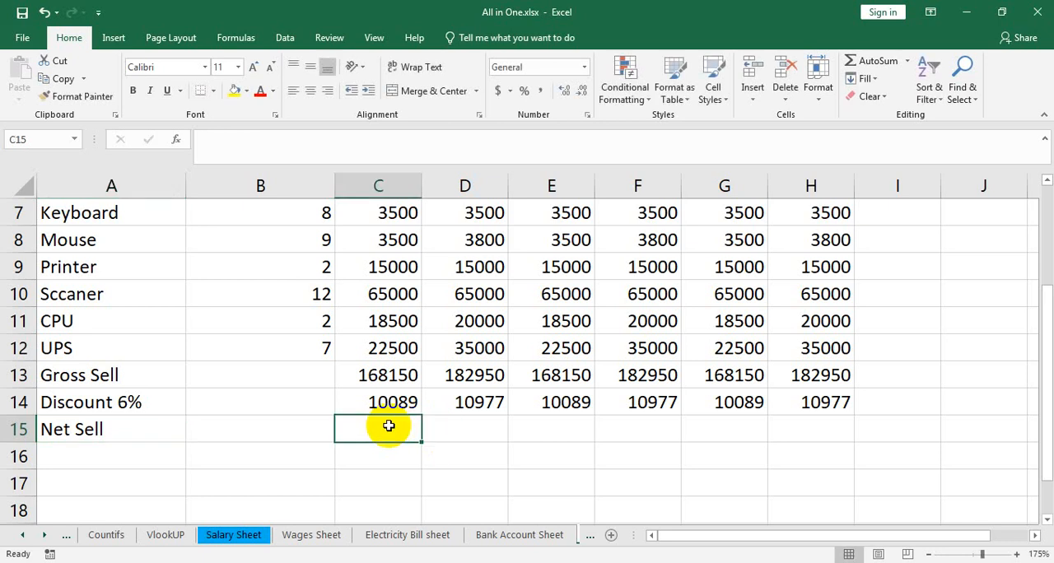
text(=)
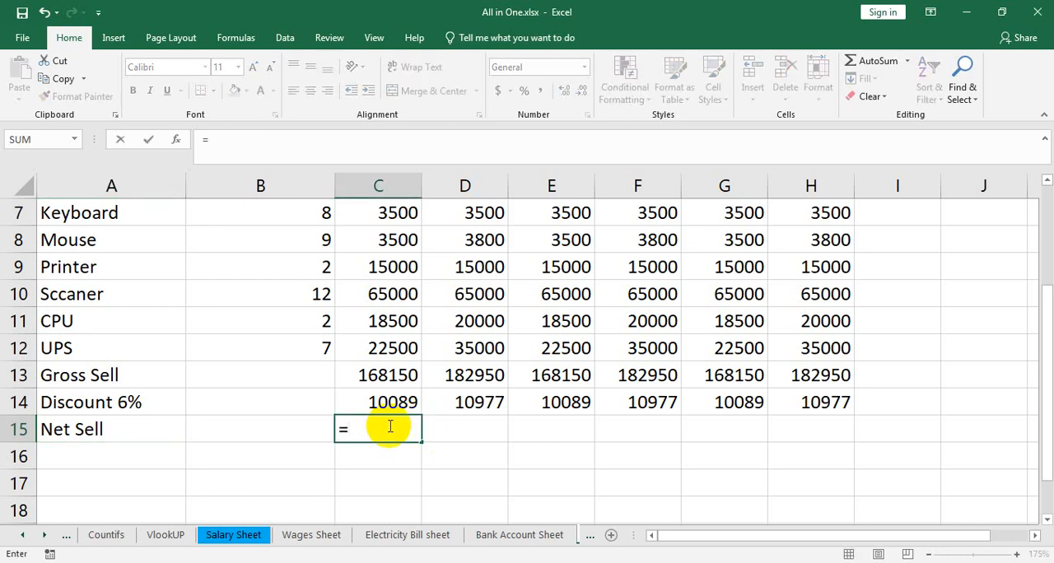
click(396, 375)
text(-)
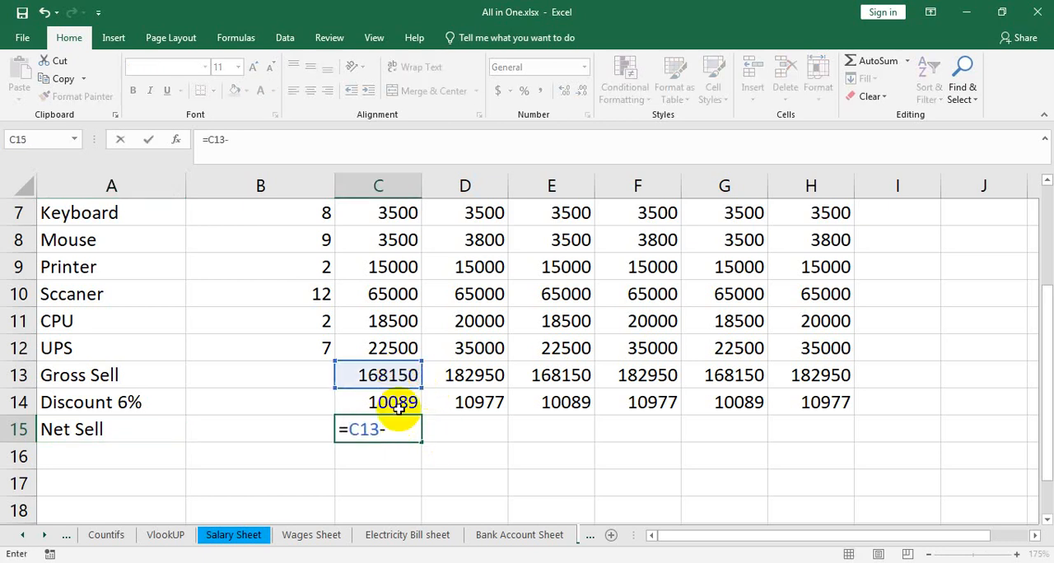
click(394, 401)
key(Return)
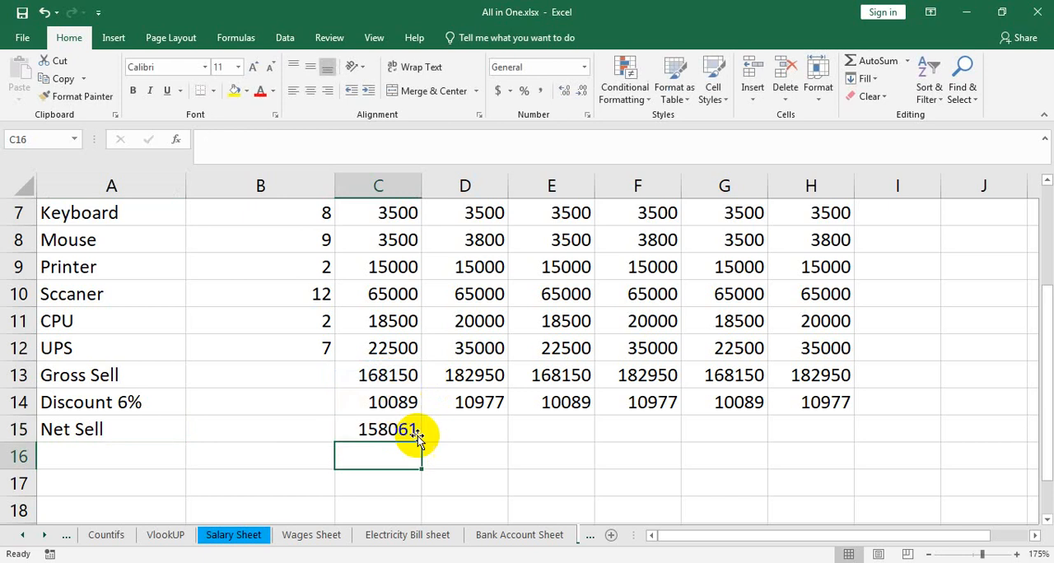
click(406, 431)
drag(420, 441, 856, 427)
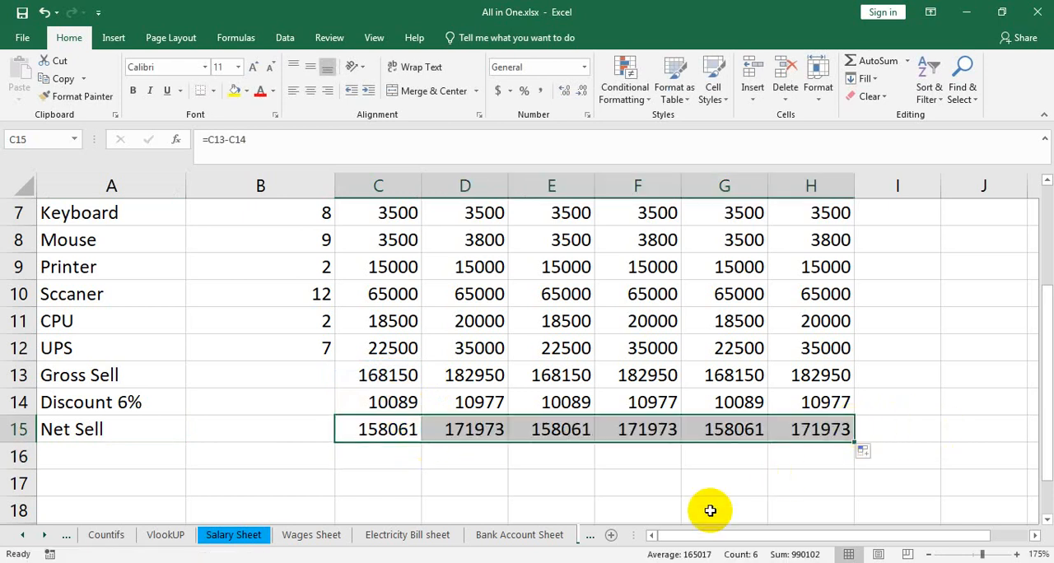
Step: Set the font color of the Gross Sell, Discount 6% and Net Sell rows (A13:H15) to purple, without bold
drag(86, 376, 805, 422)
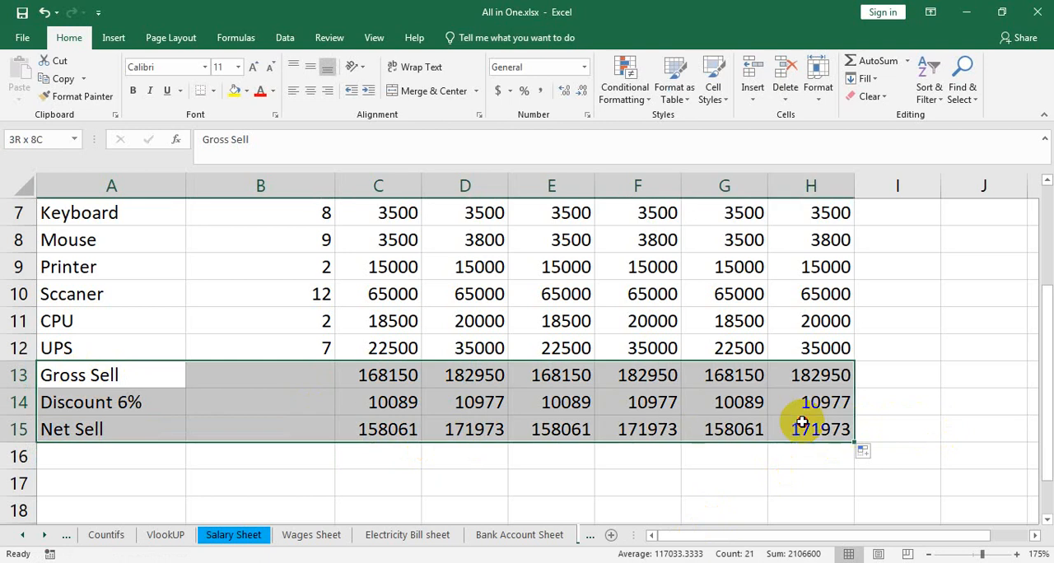
click(134, 91)
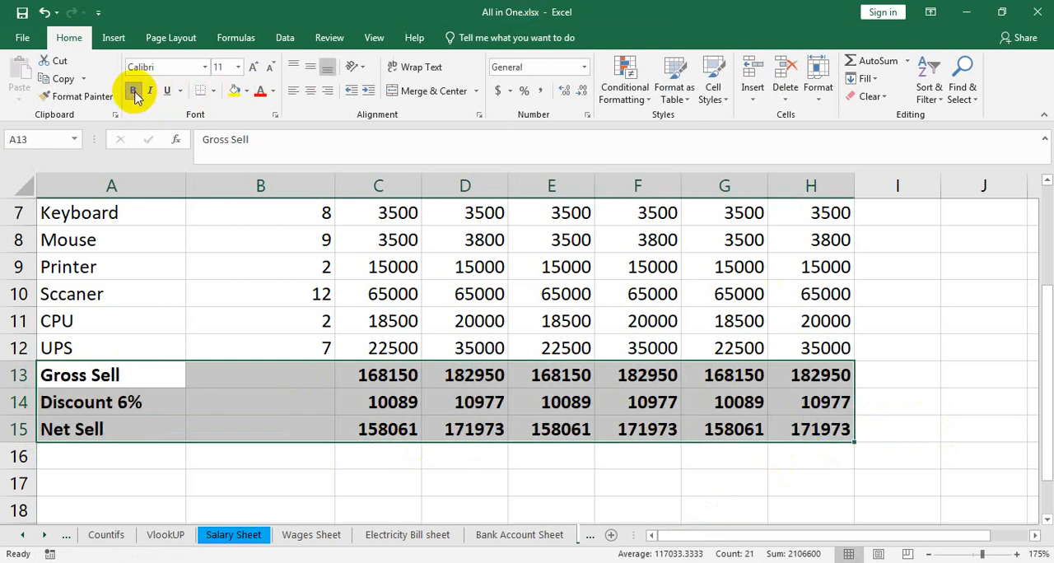
click(273, 90)
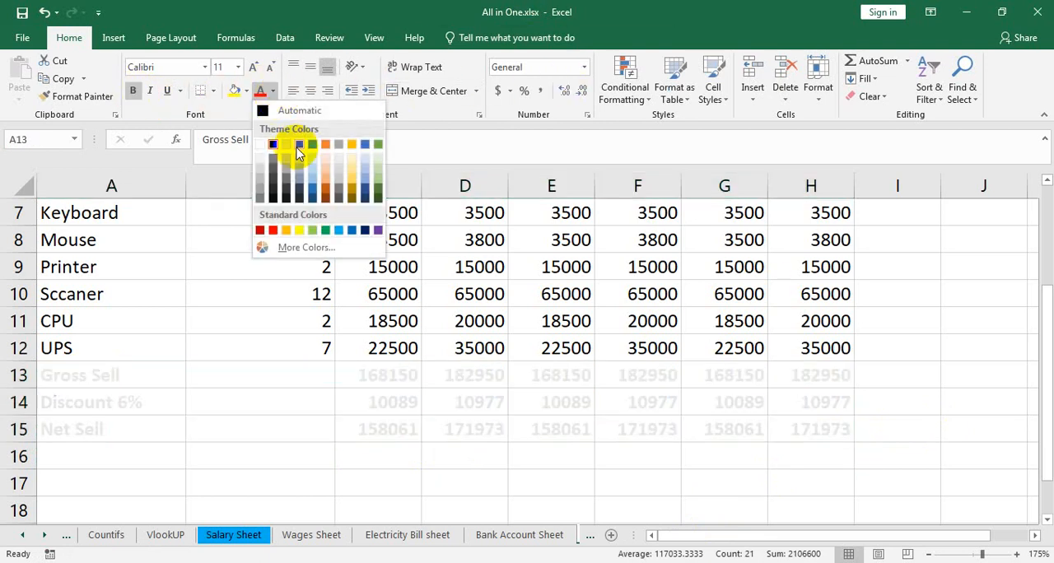
click(378, 229)
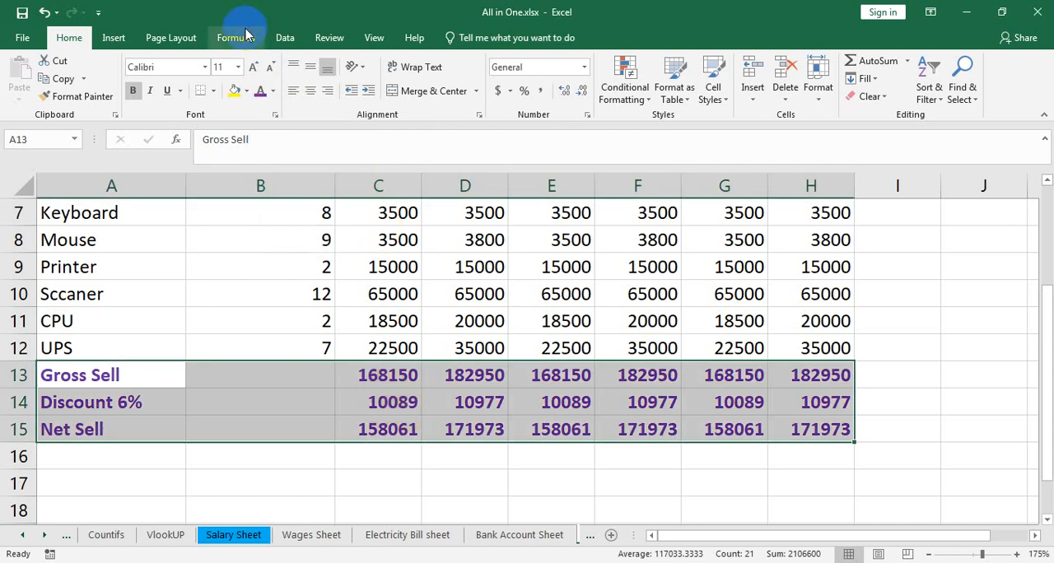
click(133, 92)
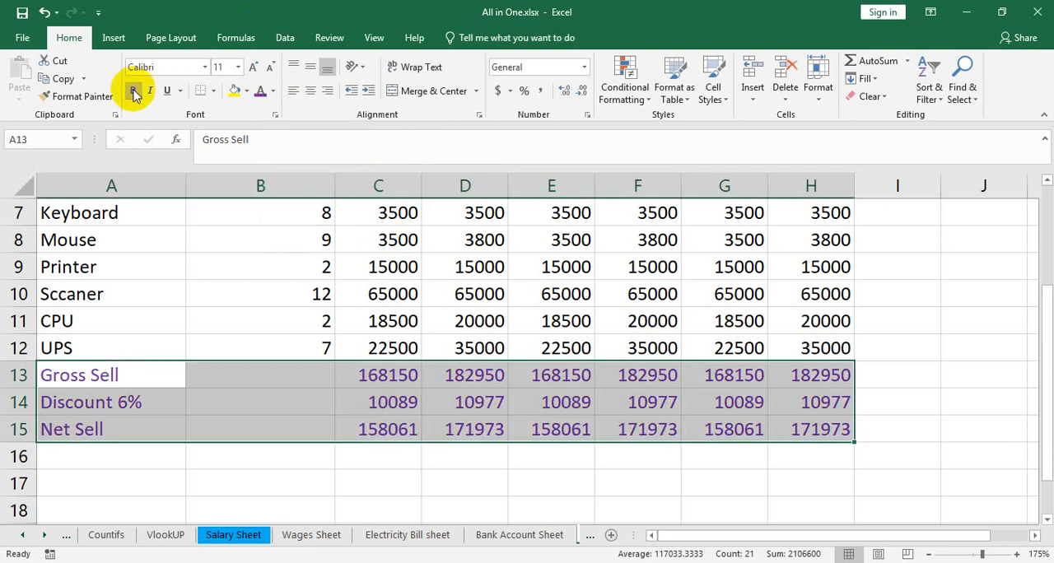
Step: Make the Net Sell row bold from A15 to H15
click(305, 428)
drag(83, 428, 832, 429)
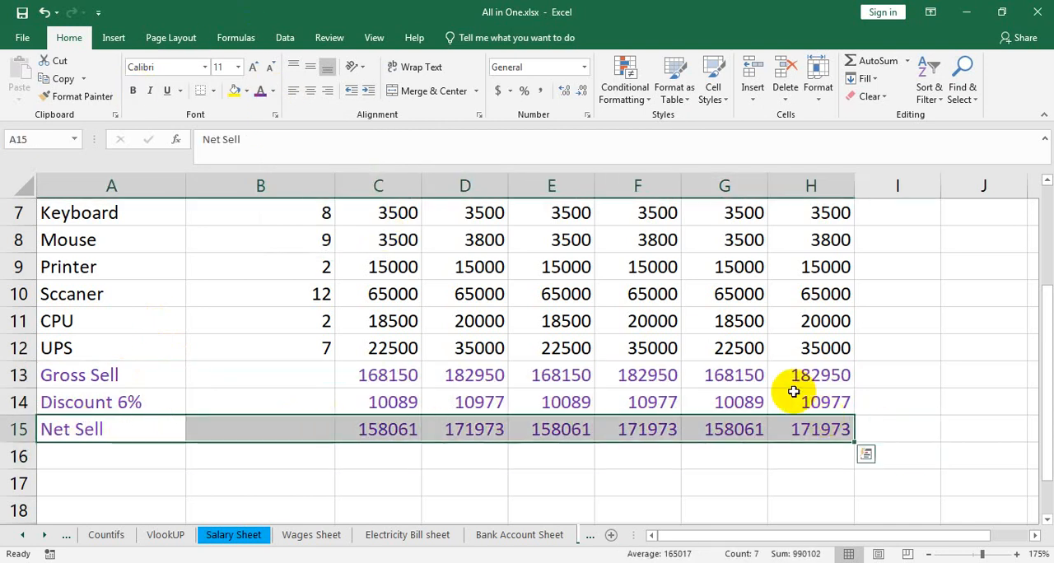
click(142, 89)
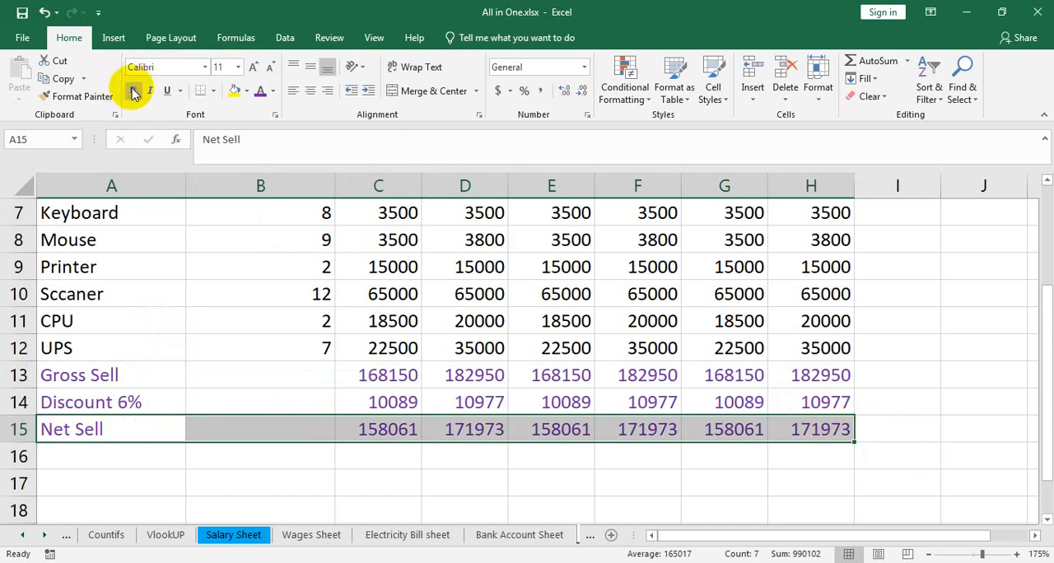
click(619, 482)
scroll(365, 322, up, 2)
scroll(365, 327, down, 2)
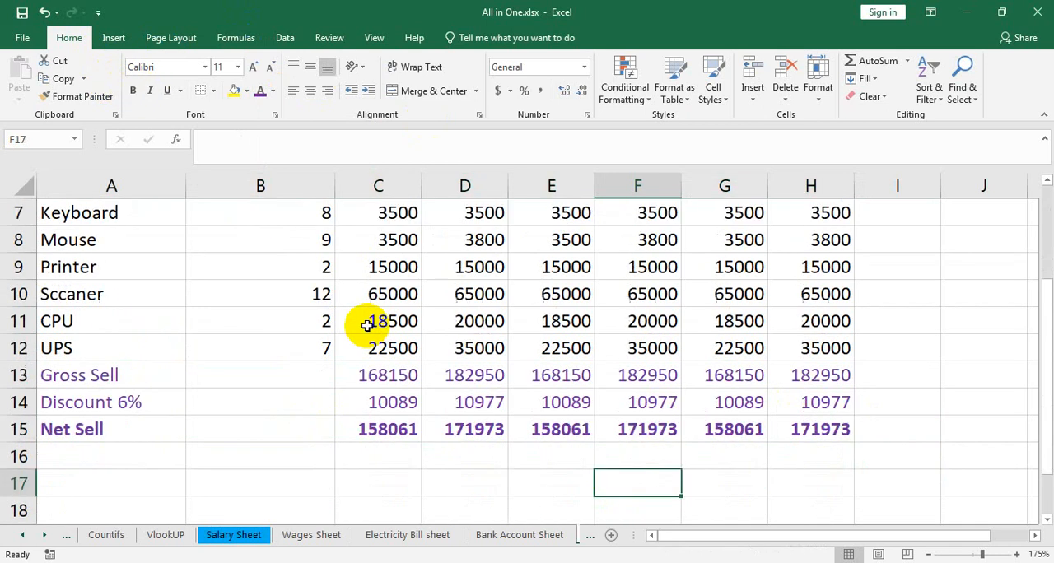
scroll(464, 377, up, 2)
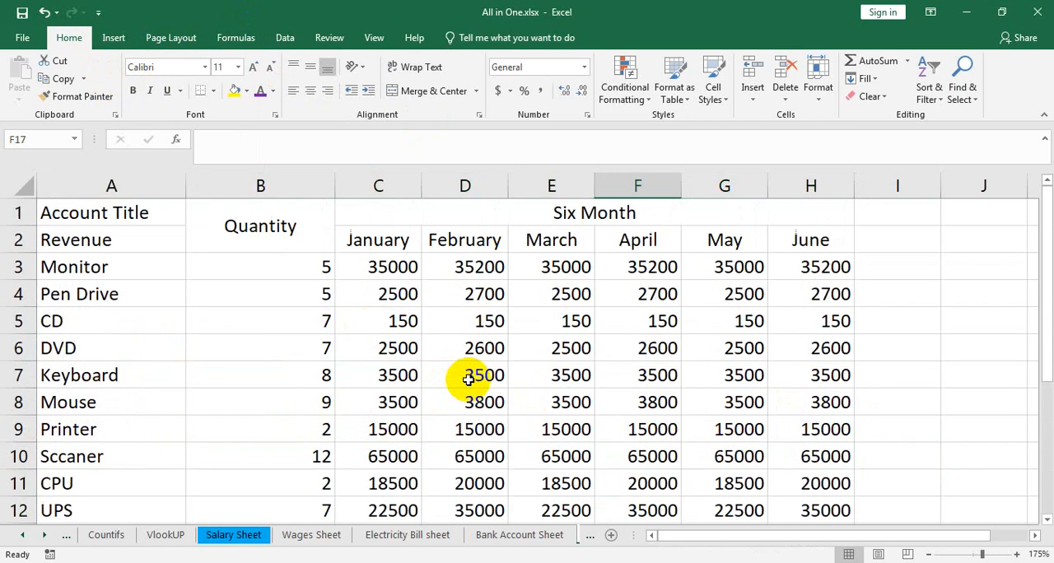
Step: Enter the heading Expenses in A17, leaving one blank row below the Net Sell row
scroll(370, 376, down, 2)
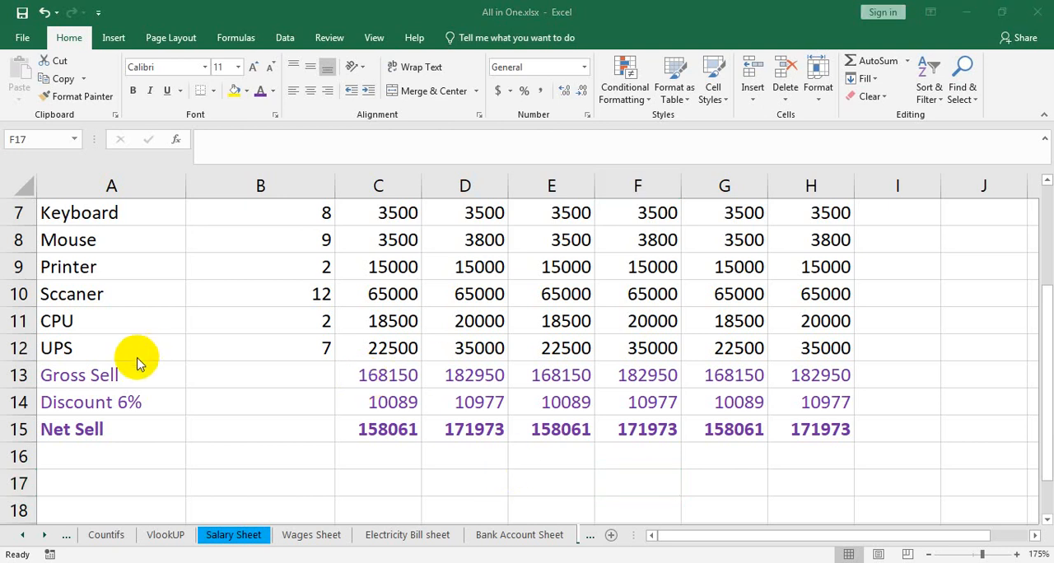
scroll(137, 359, down, 2)
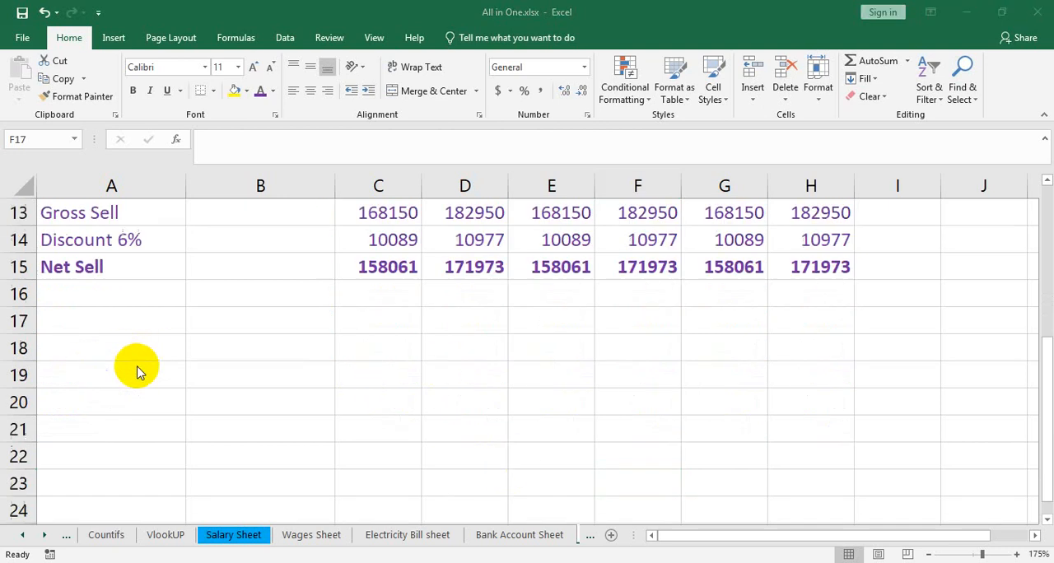
click(114, 318)
scroll(191, 362, up, 3)
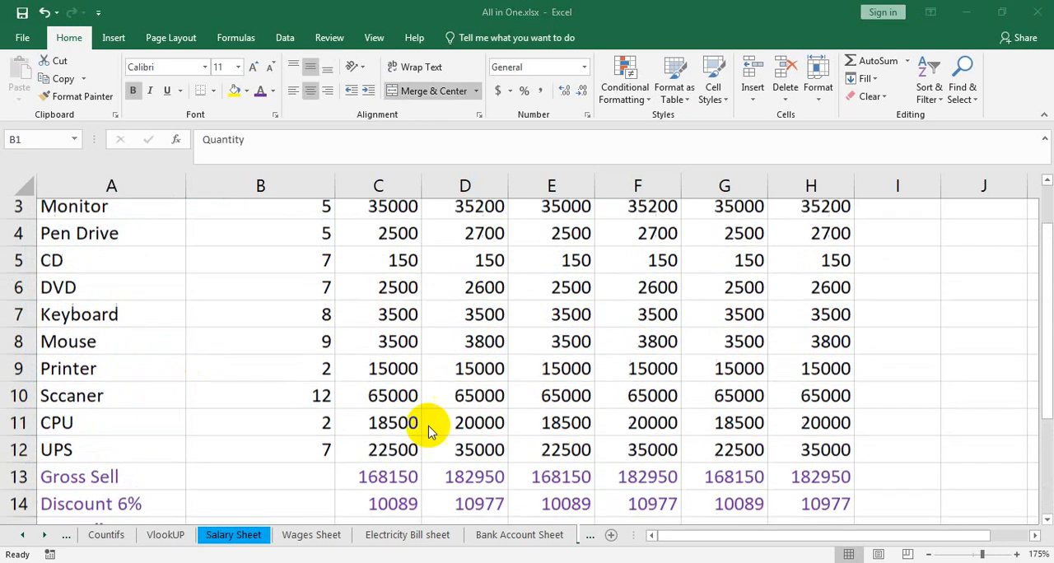
scroll(428, 426, down, 3)
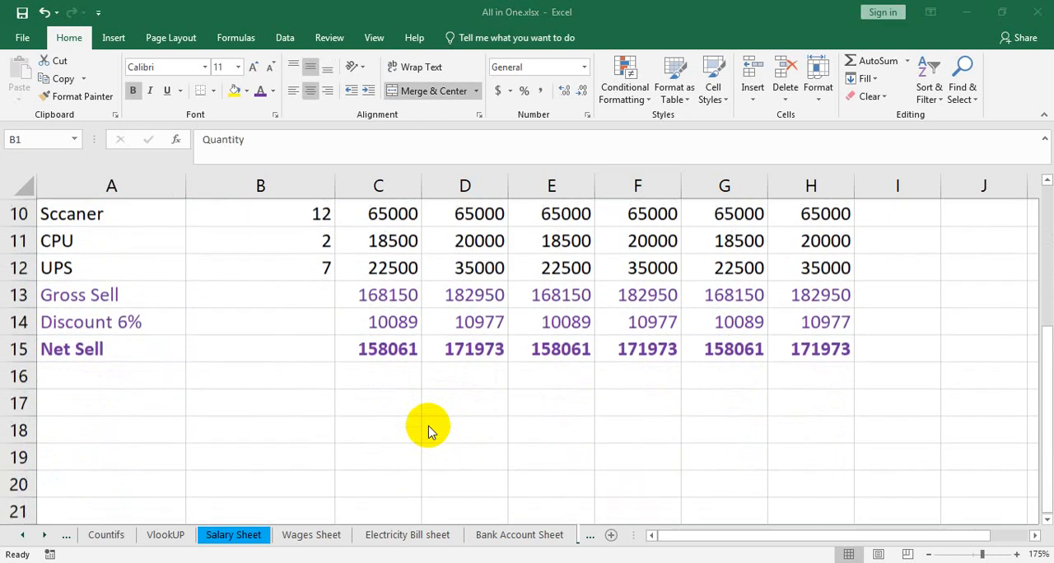
click(125, 398)
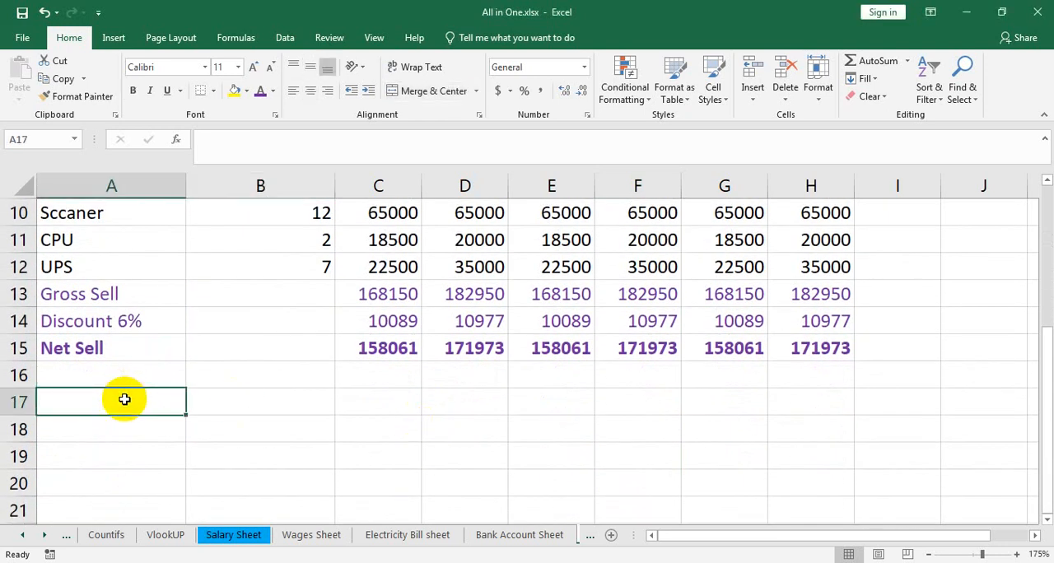
text(Ex)
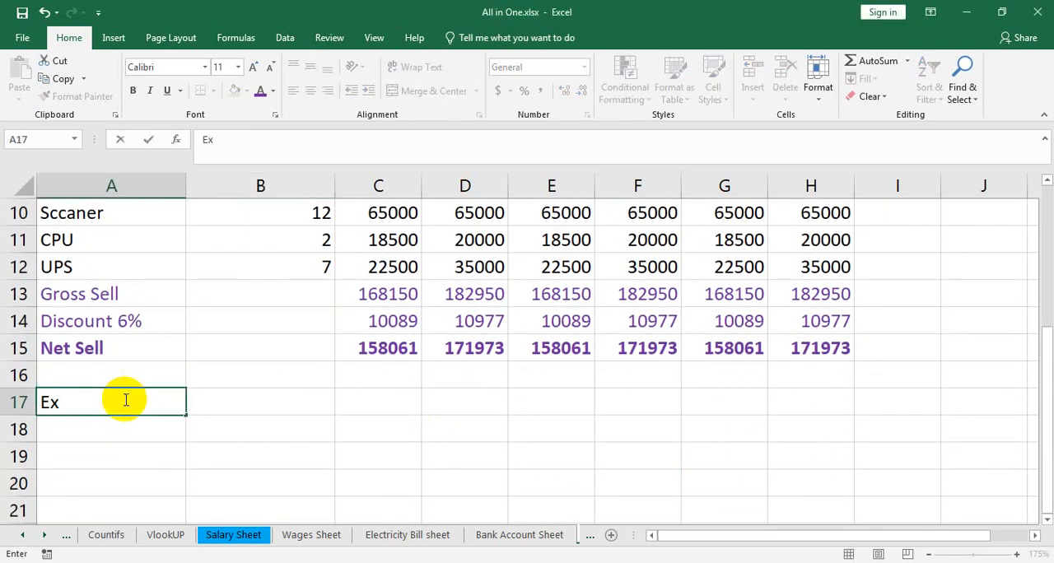
text(penses)
scroll(118, 400, up, 2)
scroll(117, 400, down, 2)
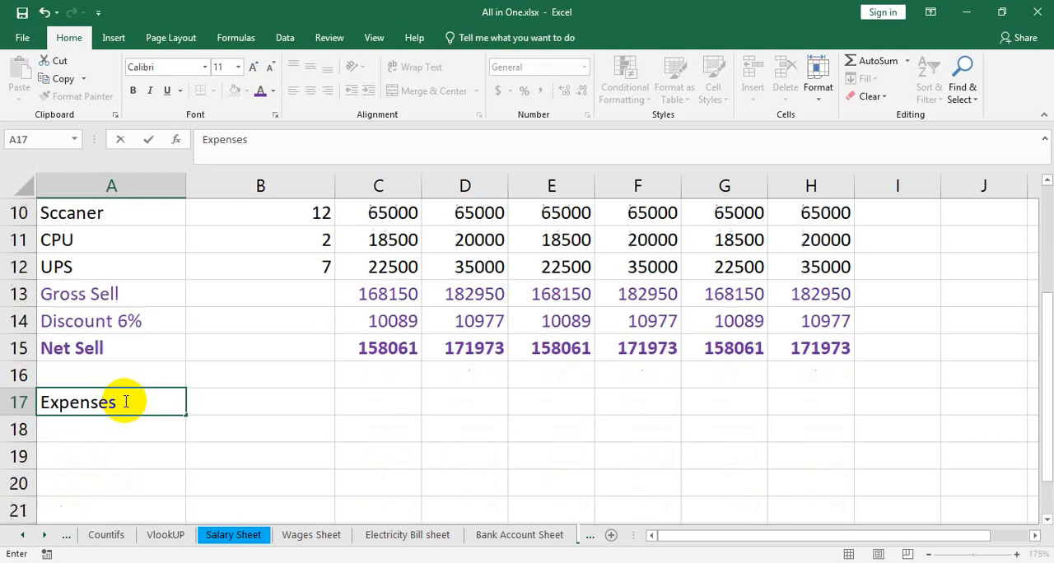
key(Return)
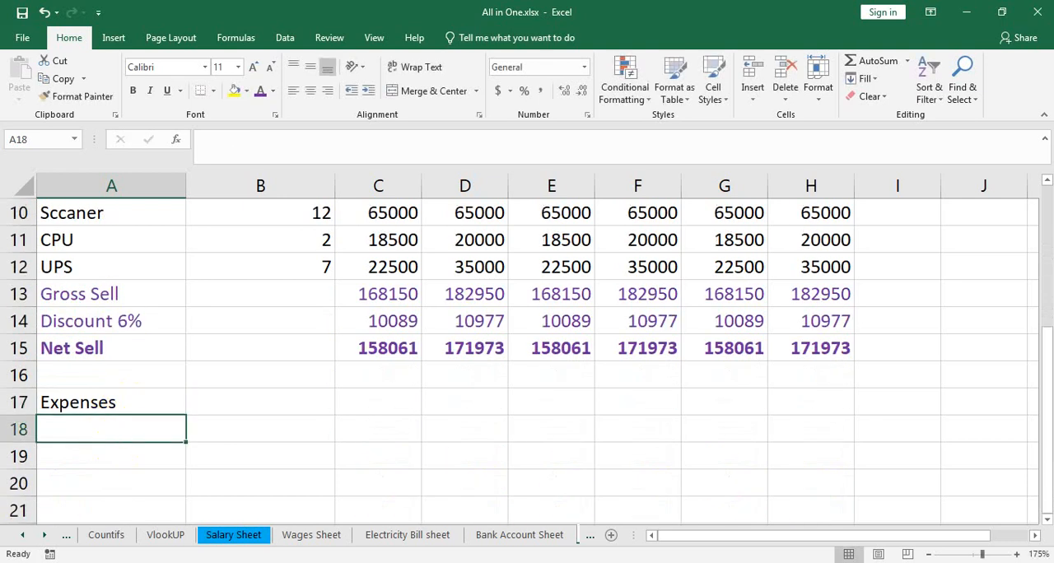
Step: Enter House Rent in A18 as the first item under the Expenses heading
text(HOu)
key(BackSpace)
key(BackSpace)
text(o)
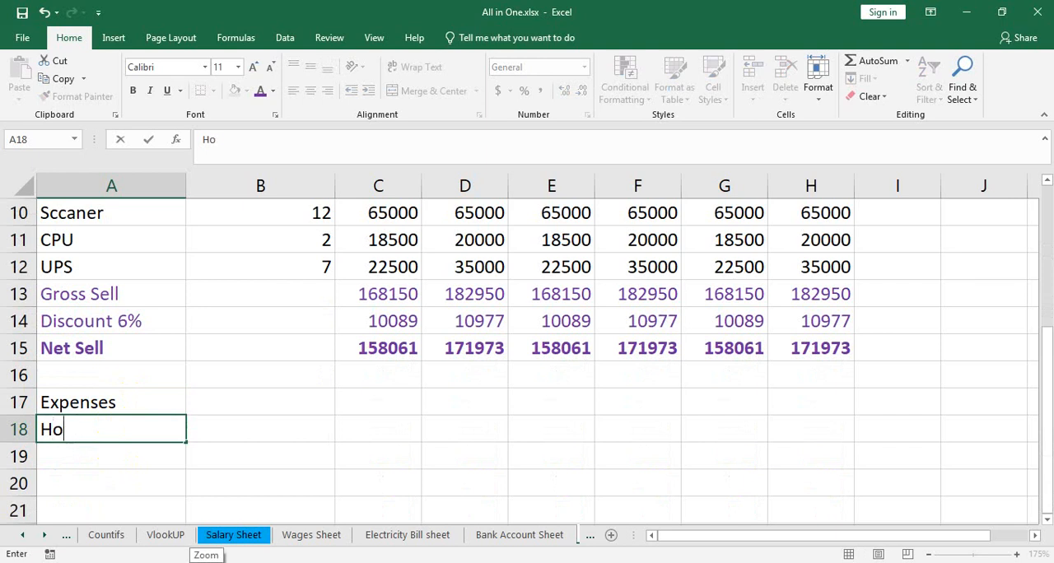
text(use Rent)
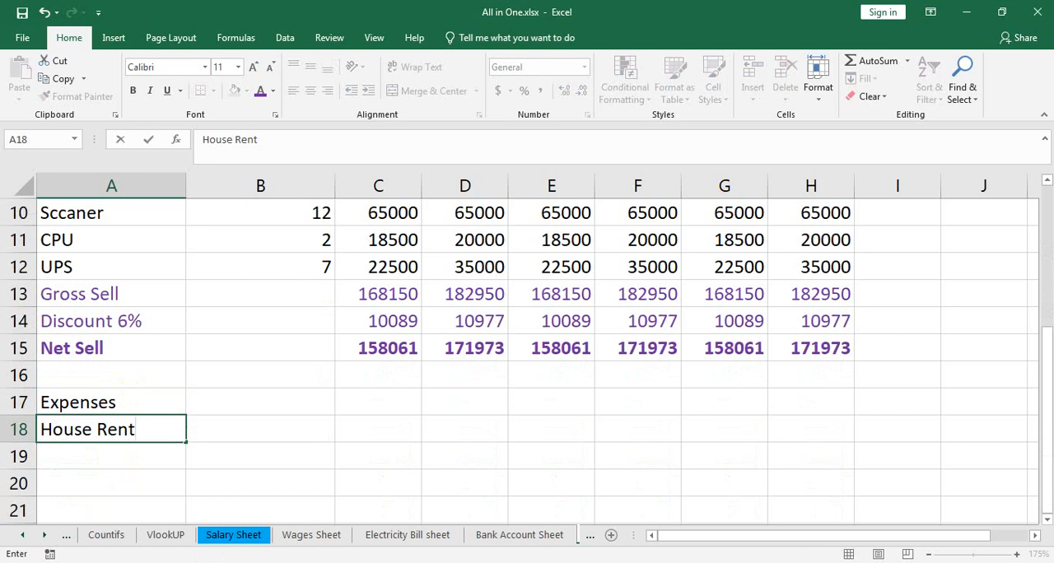
key(Return)
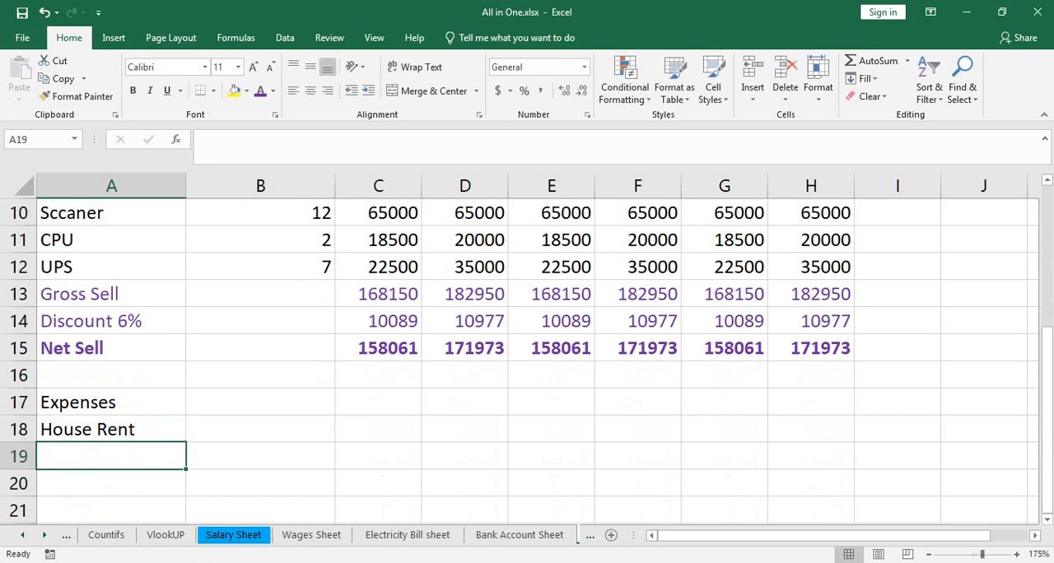
Step: Add the expense items Car Rent in A19 and Snacks in A20
text(Ca)
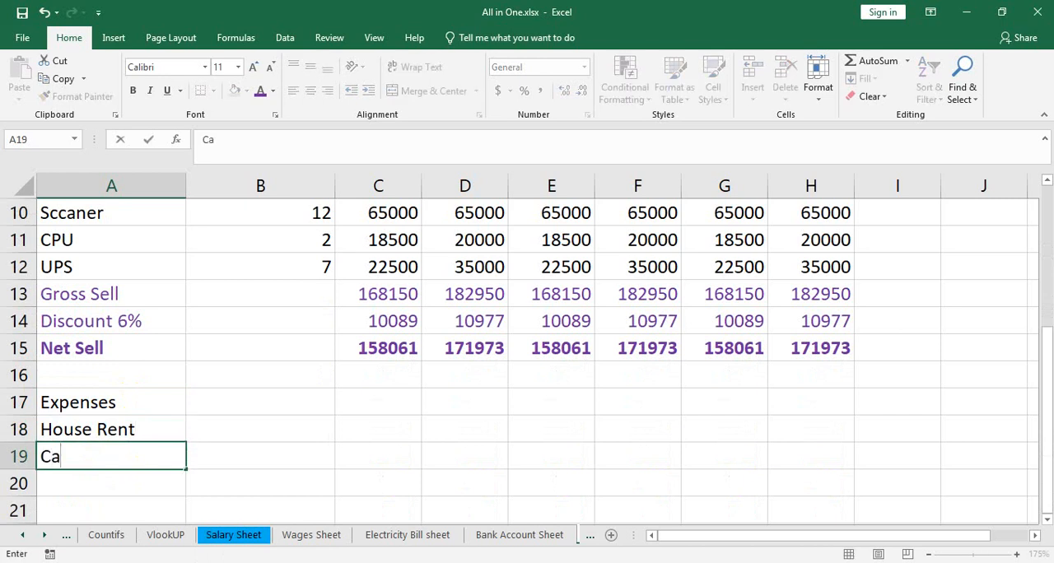
text(r Rent)
key(Return)
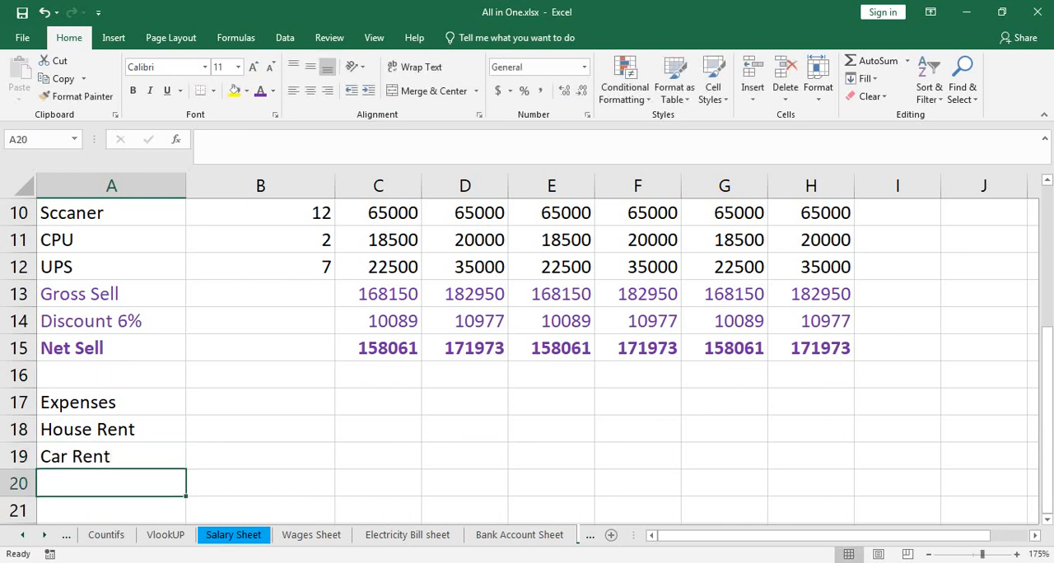
text(Snacks)
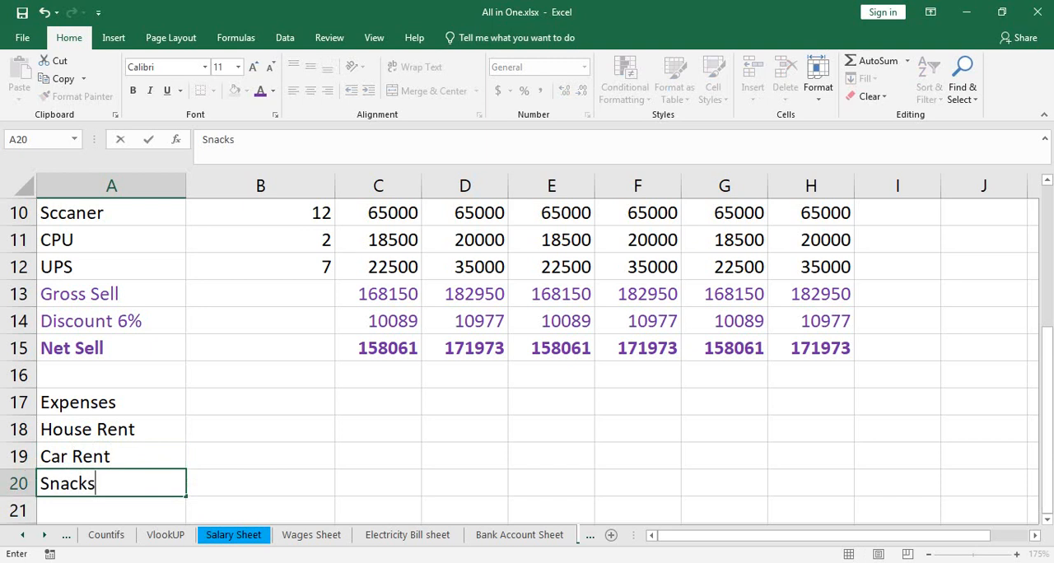
key(Return)
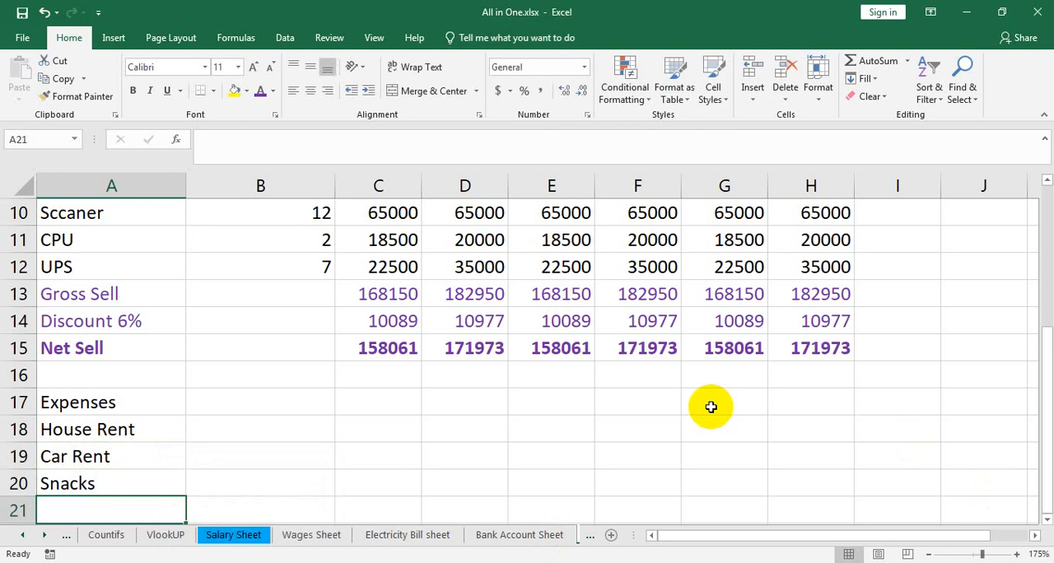
Step: Add the expense item Salary in A21
text(e)
key(BackSpace)
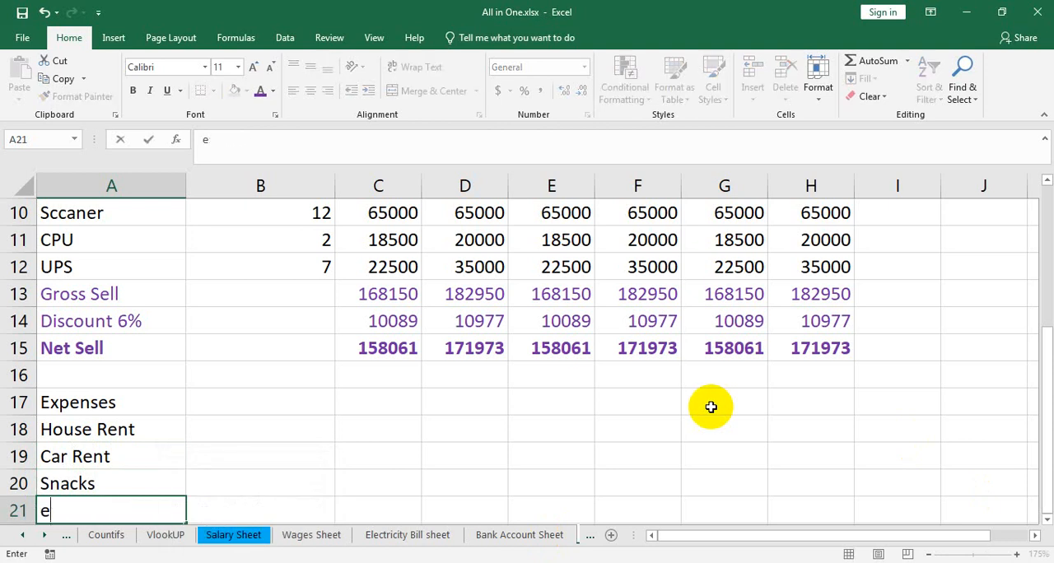
key(BackSpace)
text(Salary)
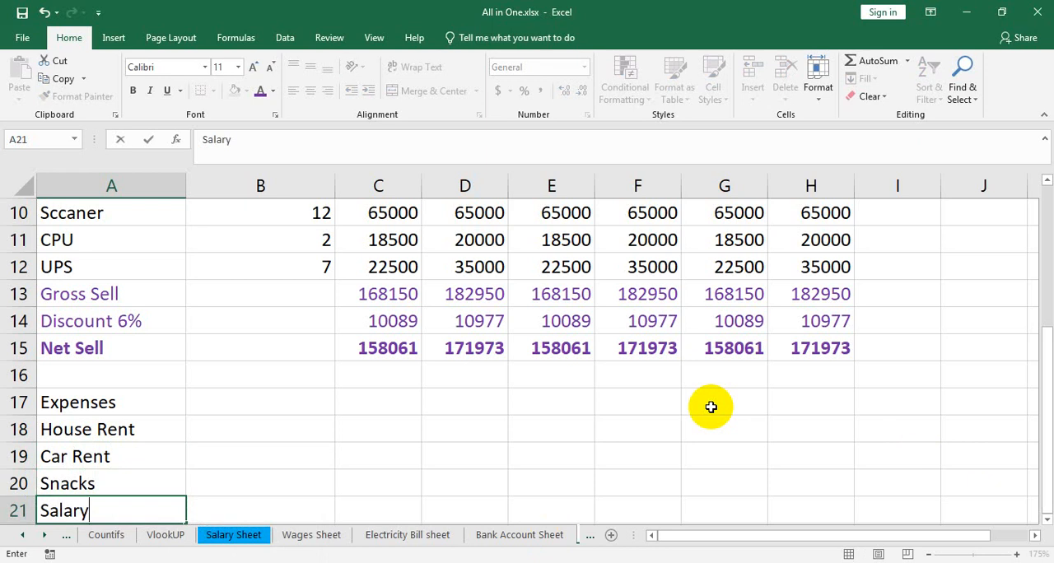
key(Return)
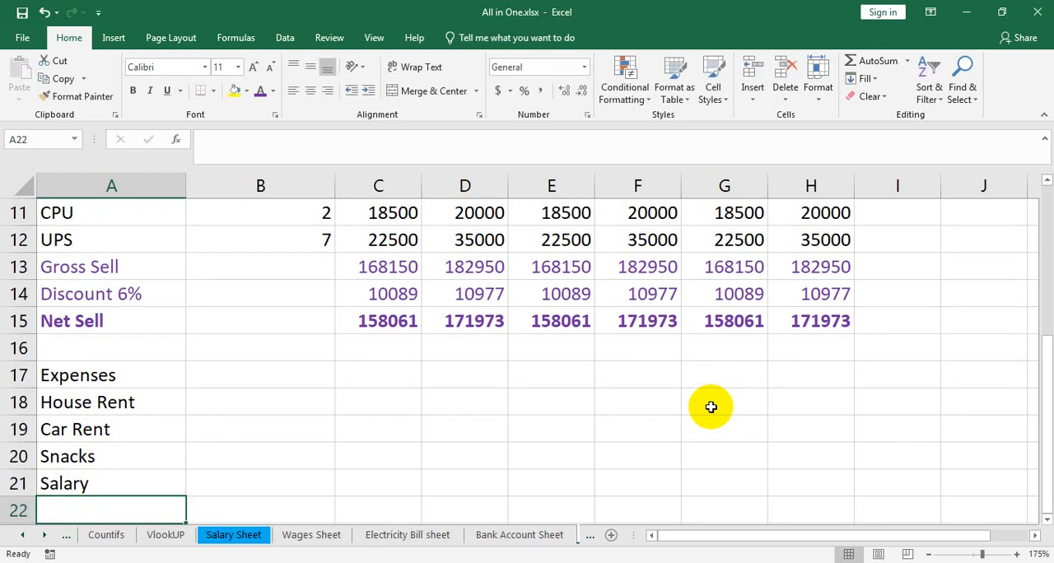
Step: Add the expense item Electricity Bill in A22
text(Elect)
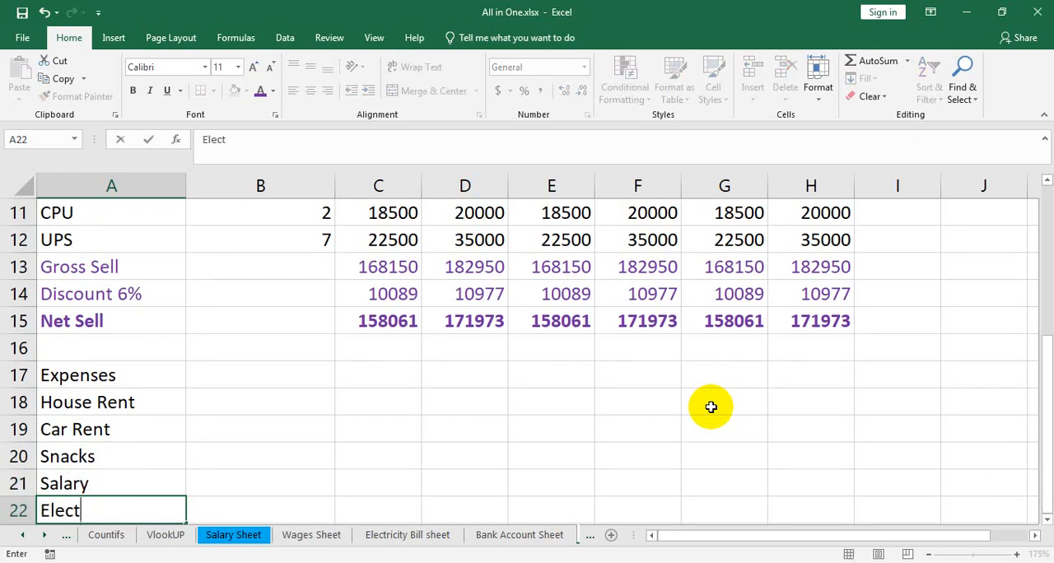
text(ricity Bi)
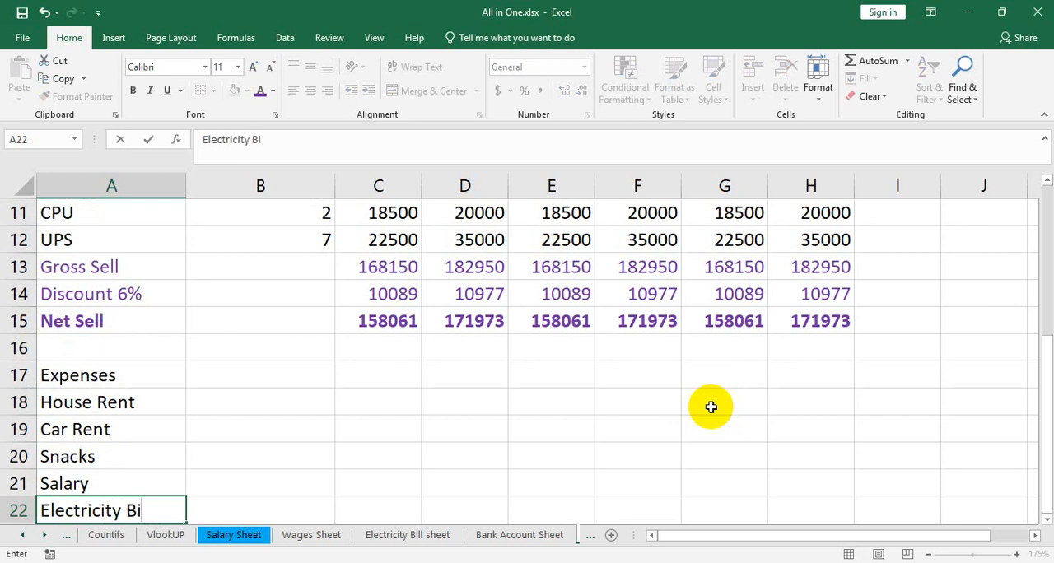
text(ll)
key(Return)
Step: Add the expense item Mobile Bill in A23 and make the Expenses heading in A17 bold
text(O)
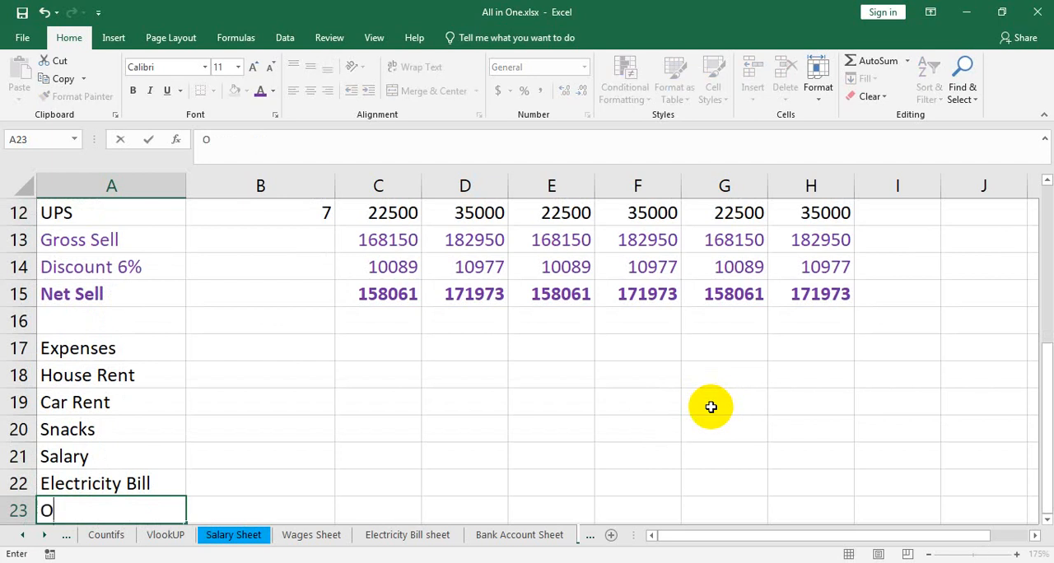
key(BackSpace)
text(Mi)
text(obile Bill)
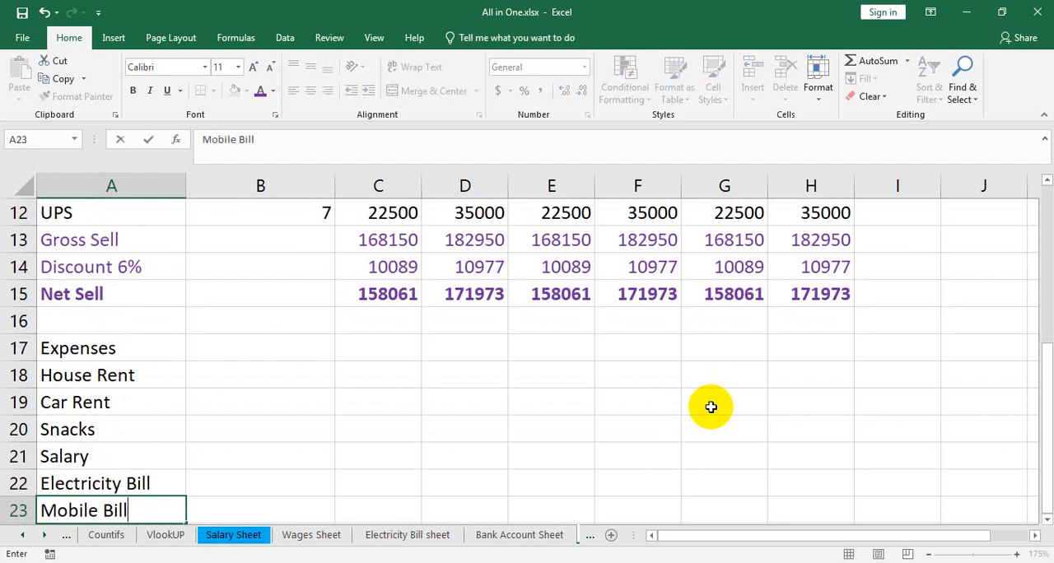
key(Return)
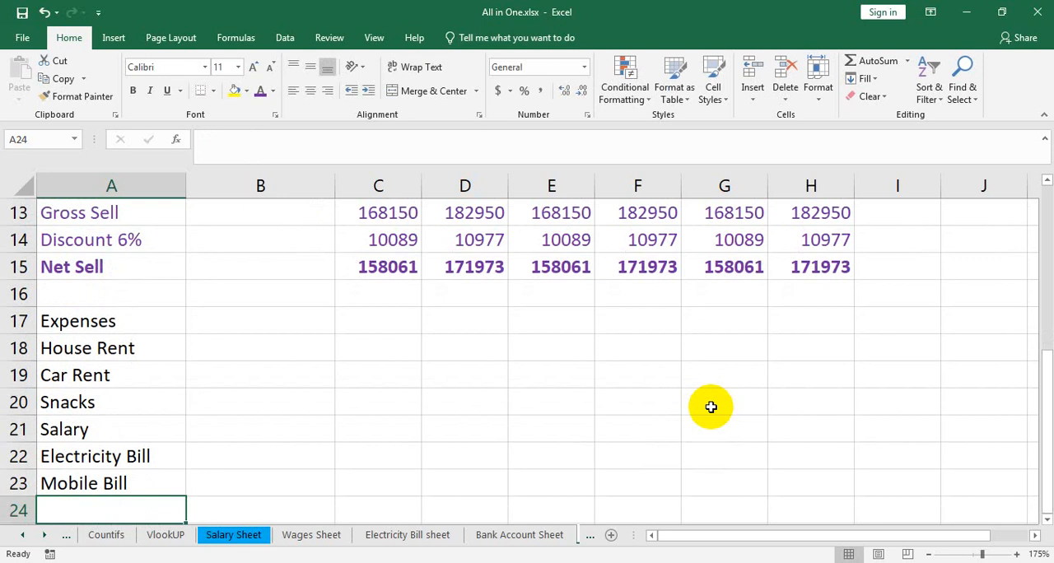
click(84, 322)
key(ctrl+b)
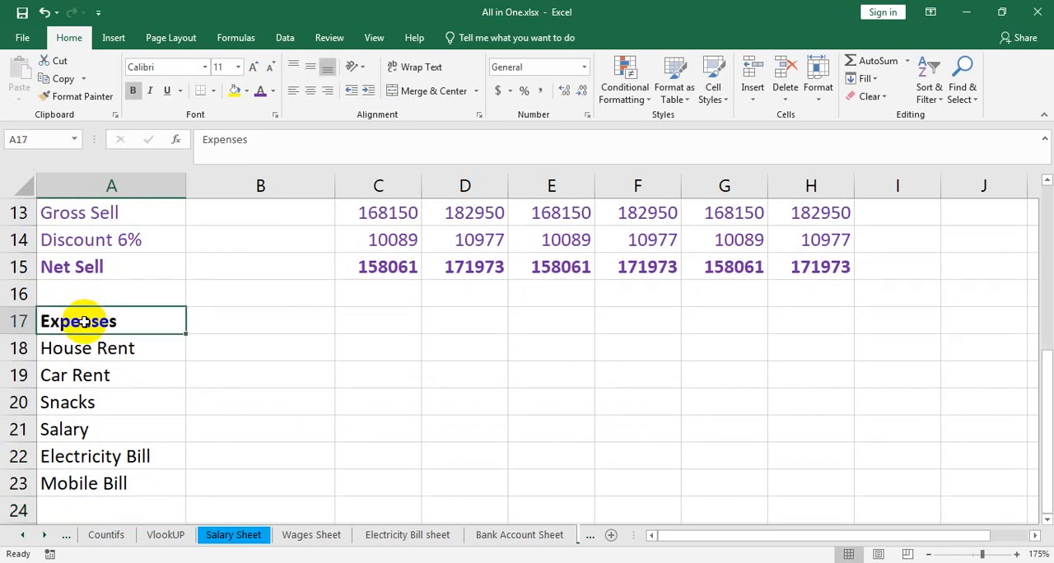
Step: Enter the January expenses in C18:C20: House Rent 12000, Car Rent 1500 and Snacks 1500
click(379, 321)
click(381, 343)
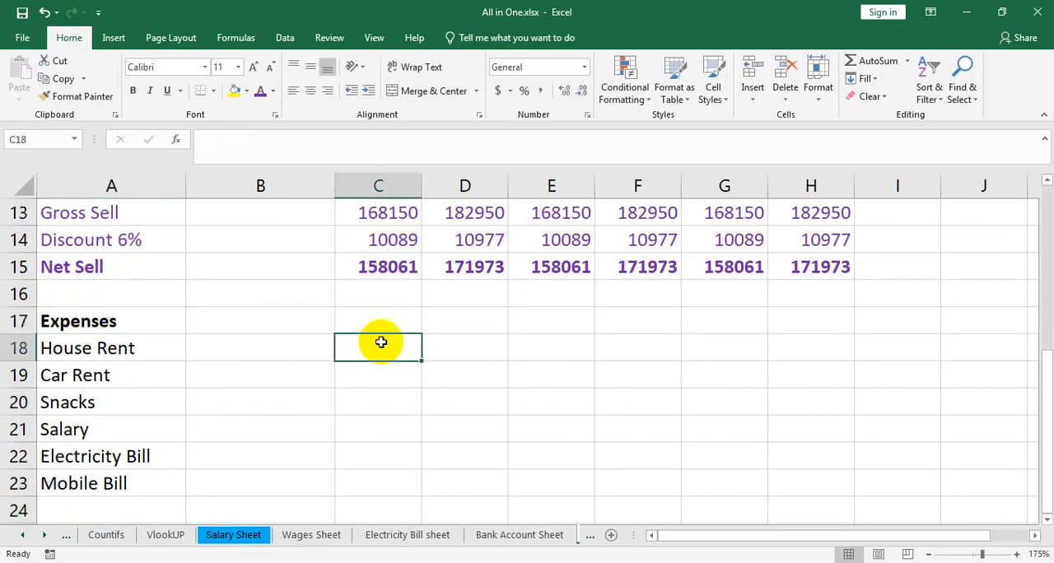
text(12000)
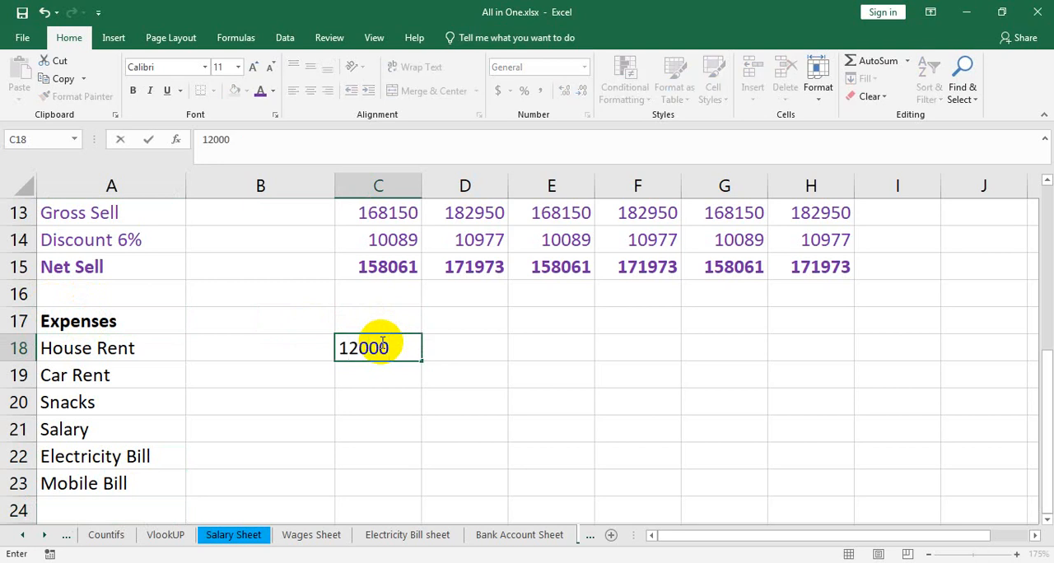
key(Return)
text(1500)
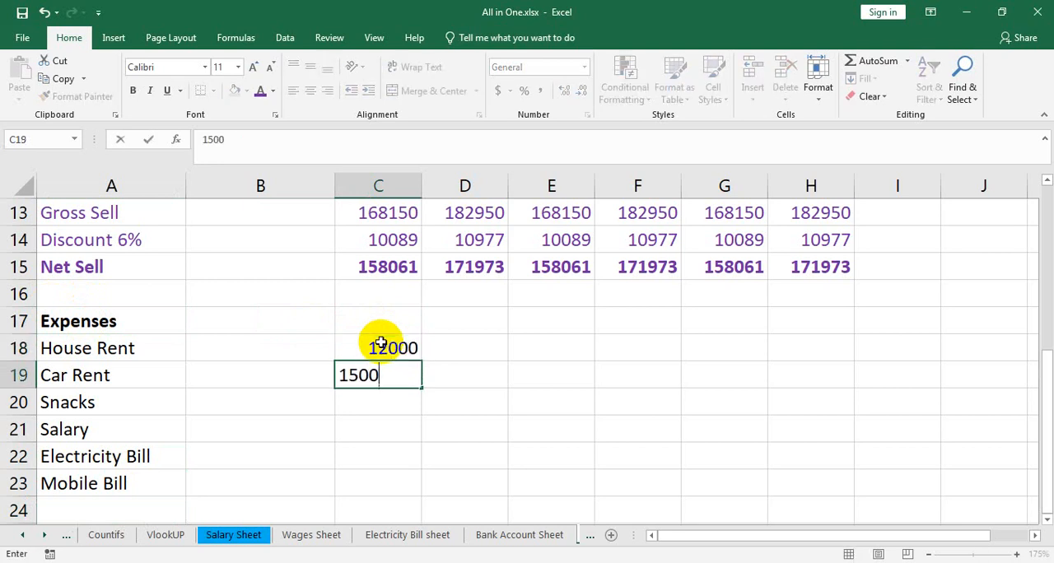
key(Return)
text(1500)
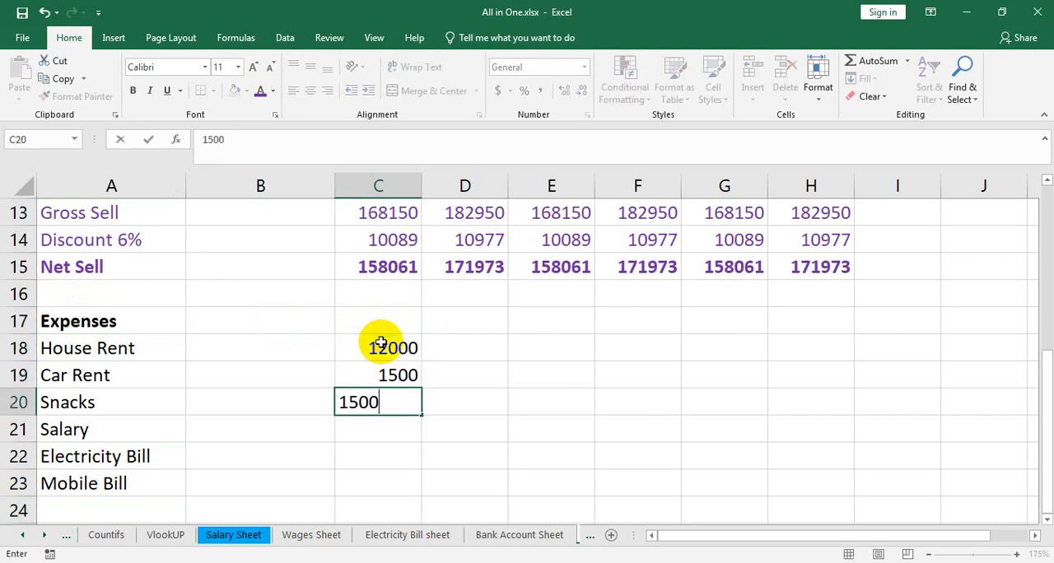
key(Return)
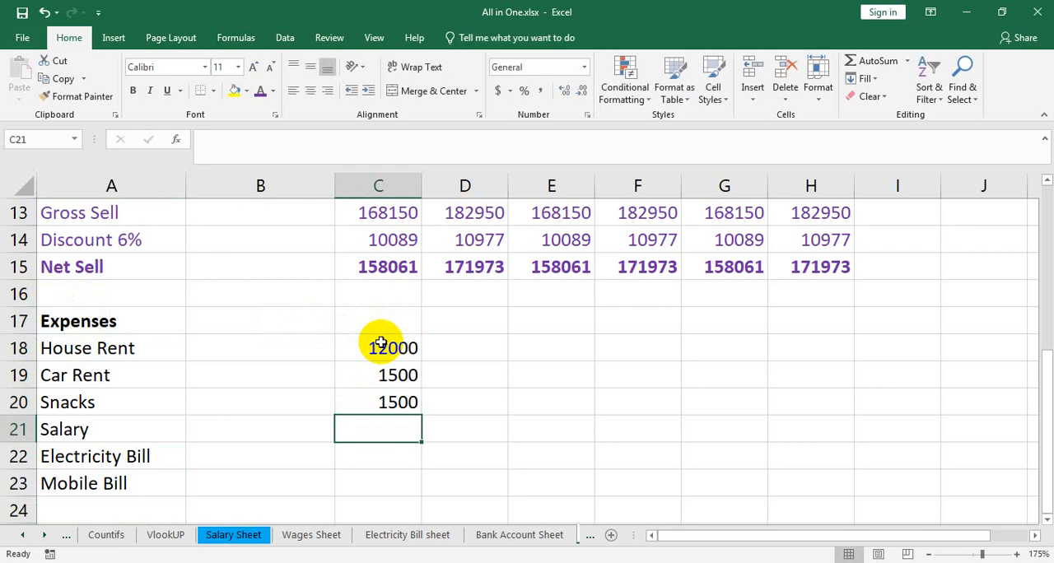
Step: Enter the January expenses in C21:C23: Salary 18000, Electricity Bill 1750 and Mobile Bill 1200
text(18000)
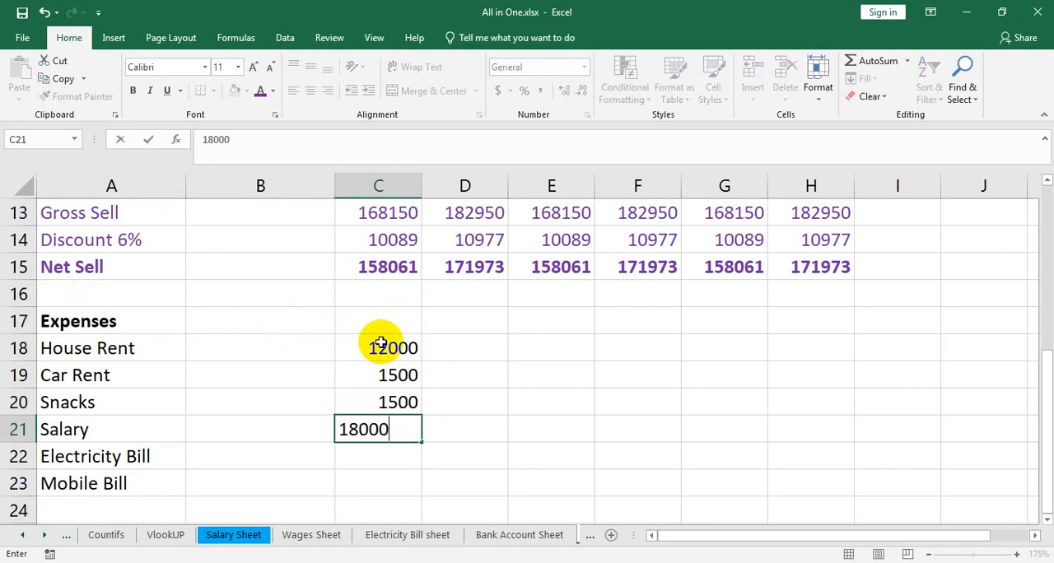
key(Return)
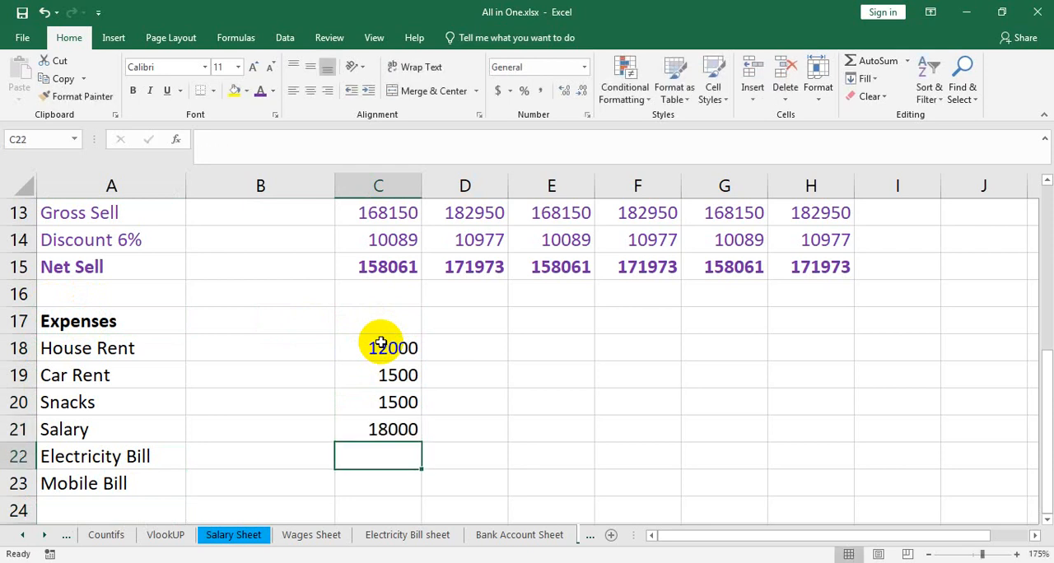
text(1750)
key(Return)
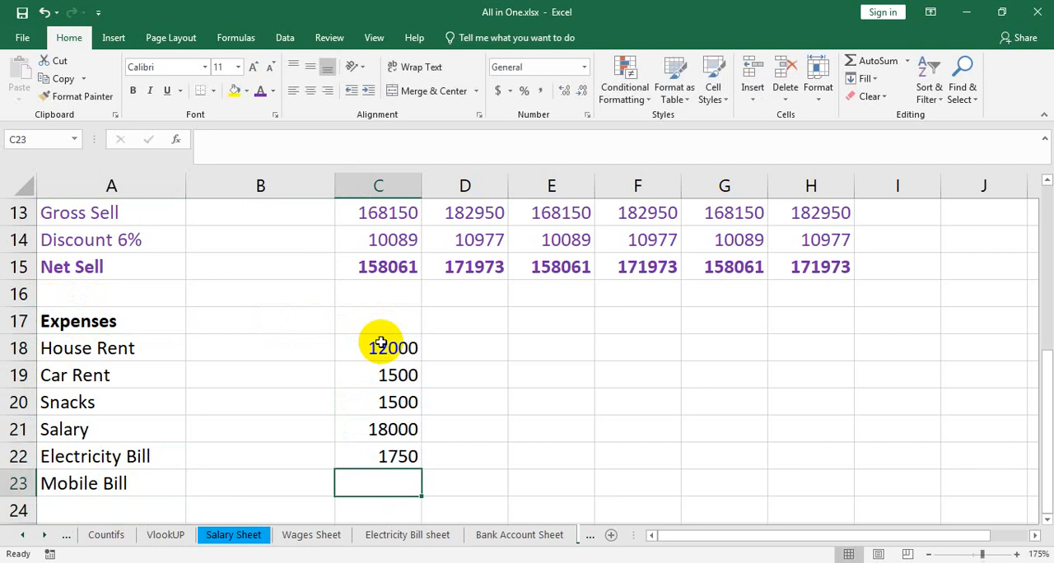
text(1200)
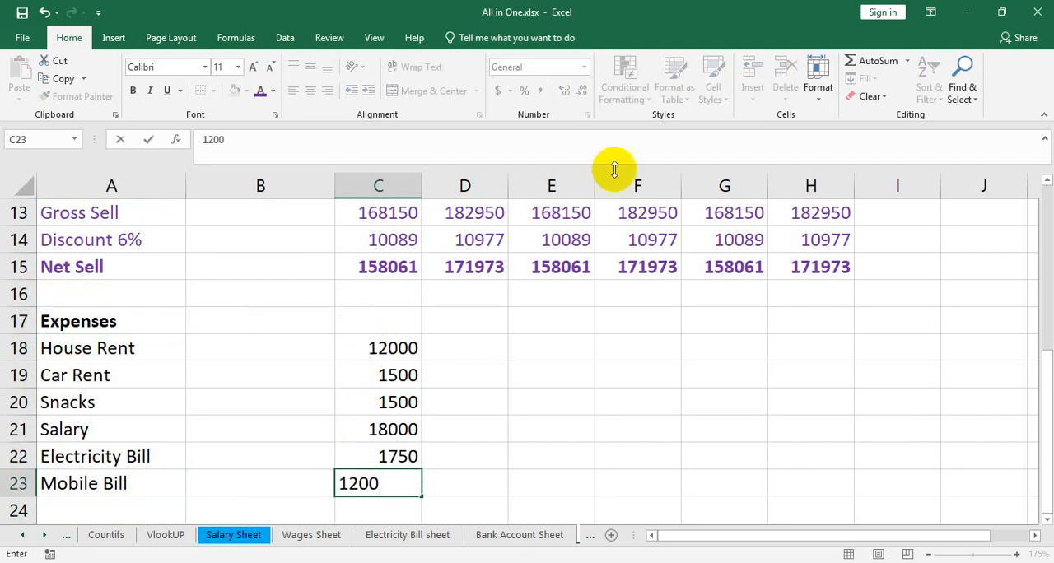
Step: Copy the January expense amounts in C18:C23 to March in E18:E23 and May in G18:G23
drag(391, 354, 396, 479)
key(ctrl+c)
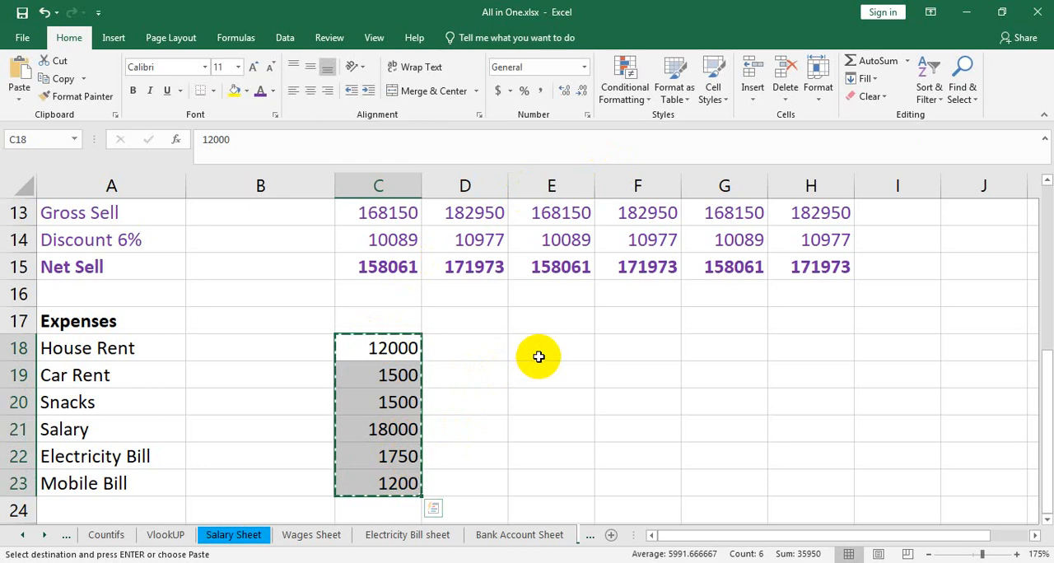
drag(536, 356, 575, 480)
key(ctrl+v)
drag(728, 350, 761, 477)
key(ctrl+v)
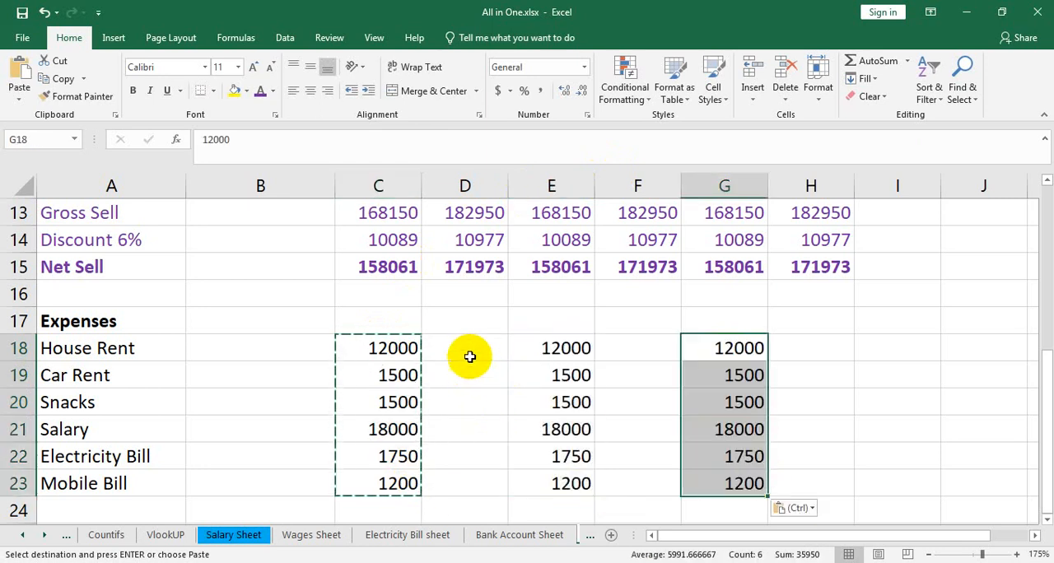
Step: Enter the February expenses in D18:D20: House Rent 12000, Car Rent 1800 and Snacks 1200
click(470, 356)
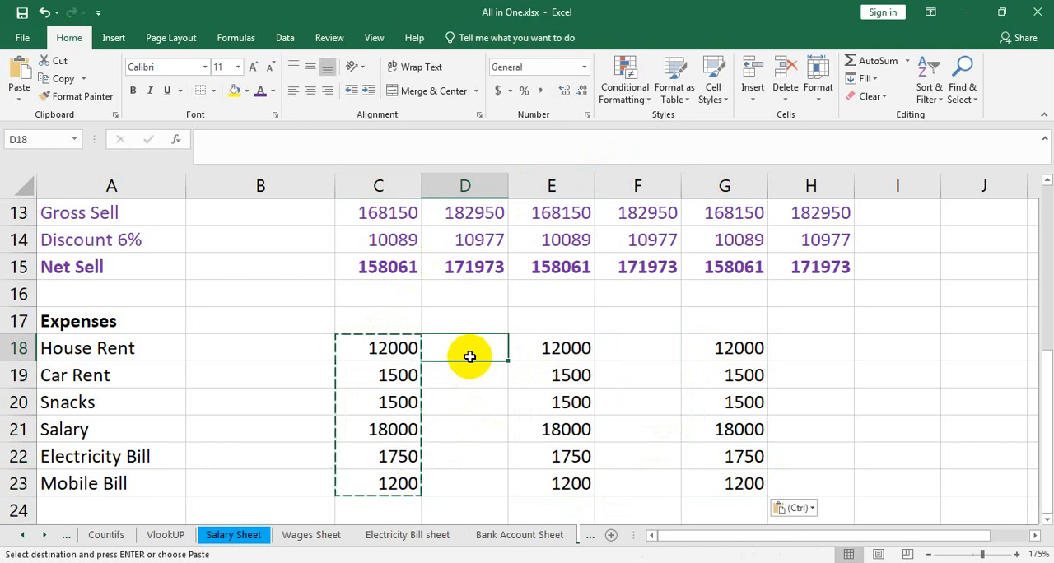
text(12000)
key(Return)
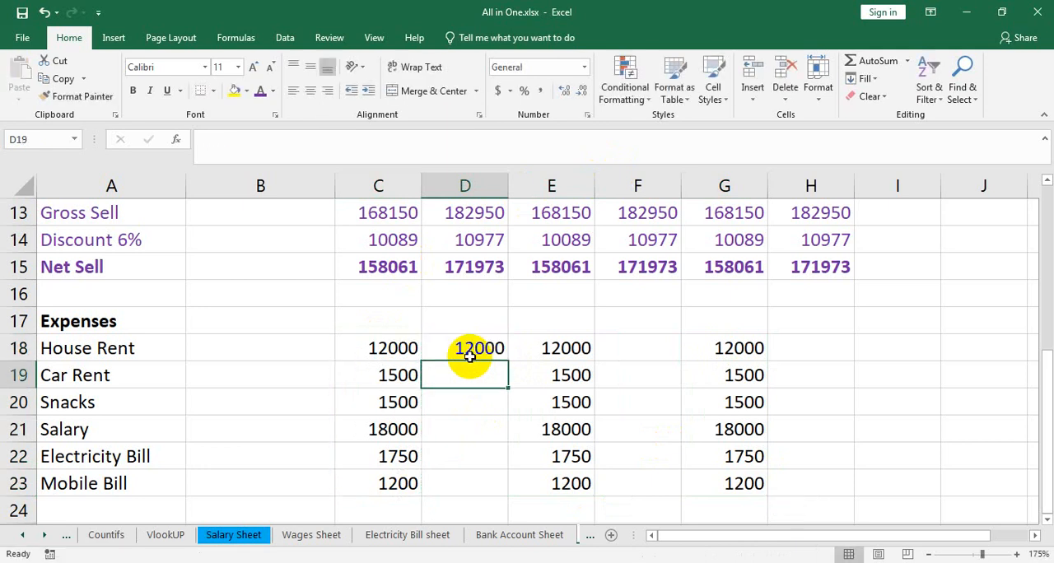
text(1800)
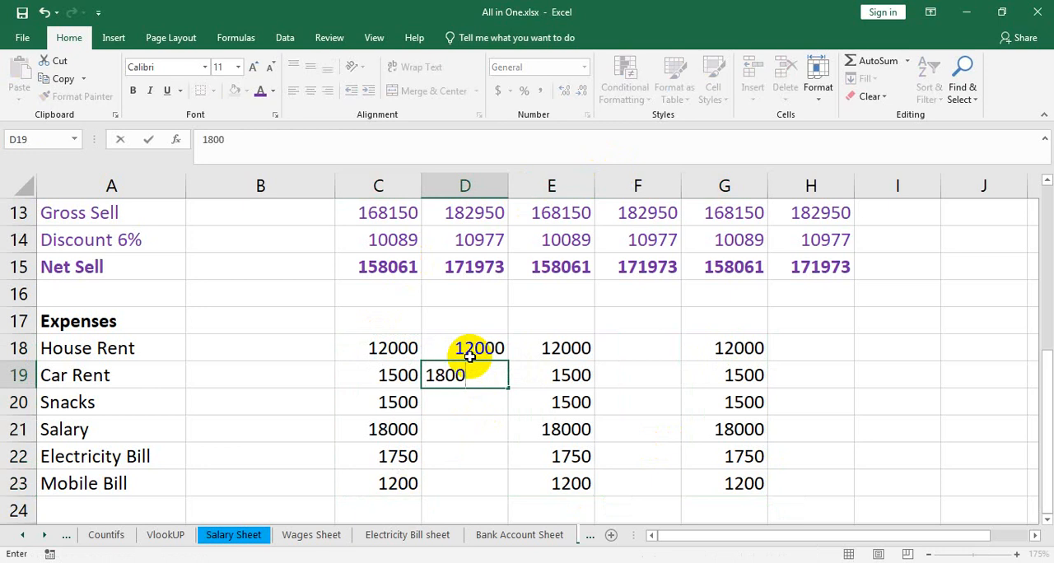
key(Return)
text(1200)
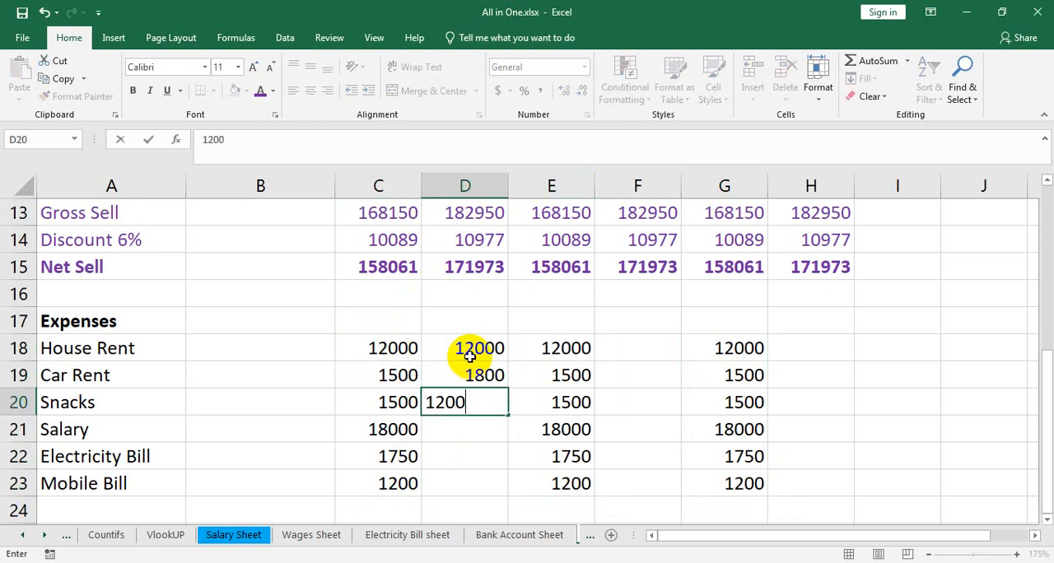
key(Return)
Step: Enter the February expenses in D21:D23: Salary 18000, Electricity Bill 1900 and Mobile Bill 800
text(18)
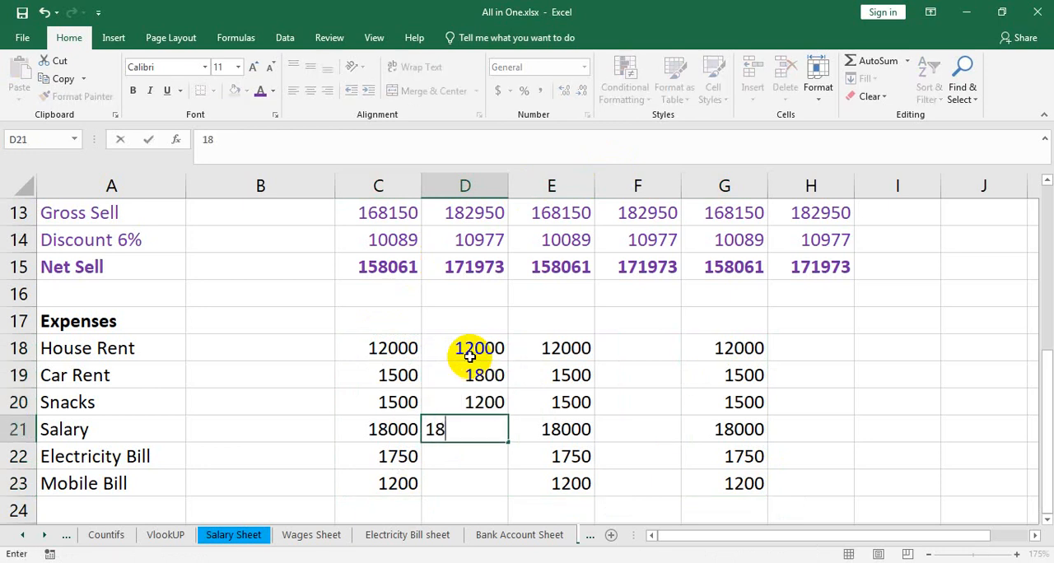
text(000)
key(Return)
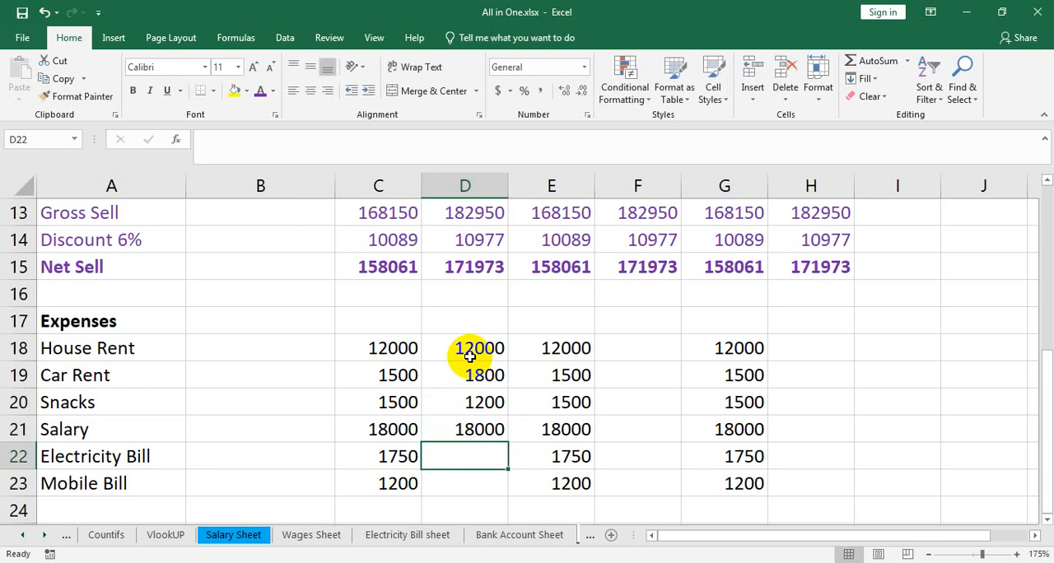
text(1900)
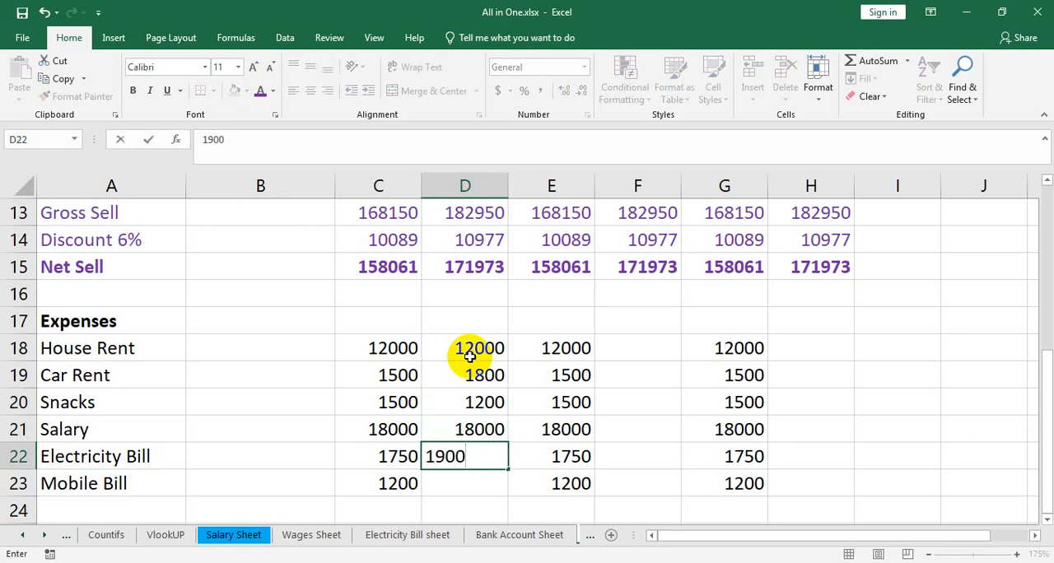
key(Return)
text(8000)
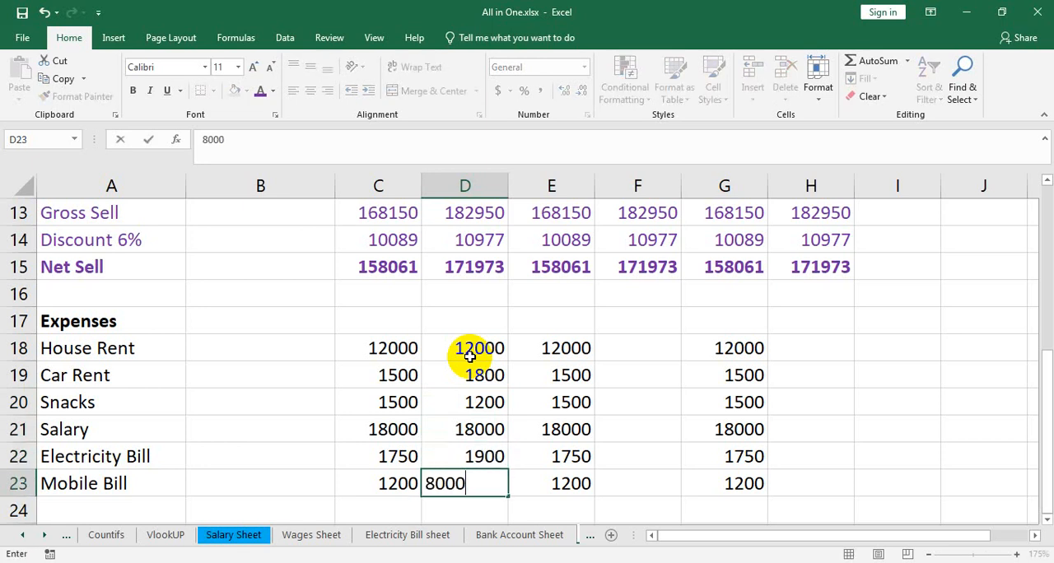
key(BackSpace)
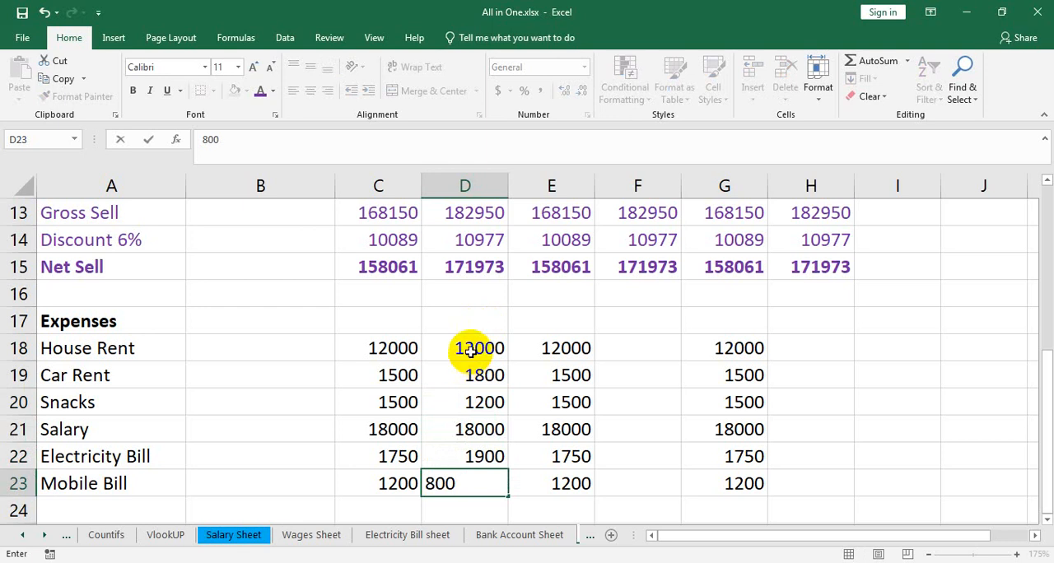
Step: Copy the February expense amounts in D18:D23 to April in F18:F23 and June in H18:H23
drag(469, 356, 480, 475)
key(ctrl+c)
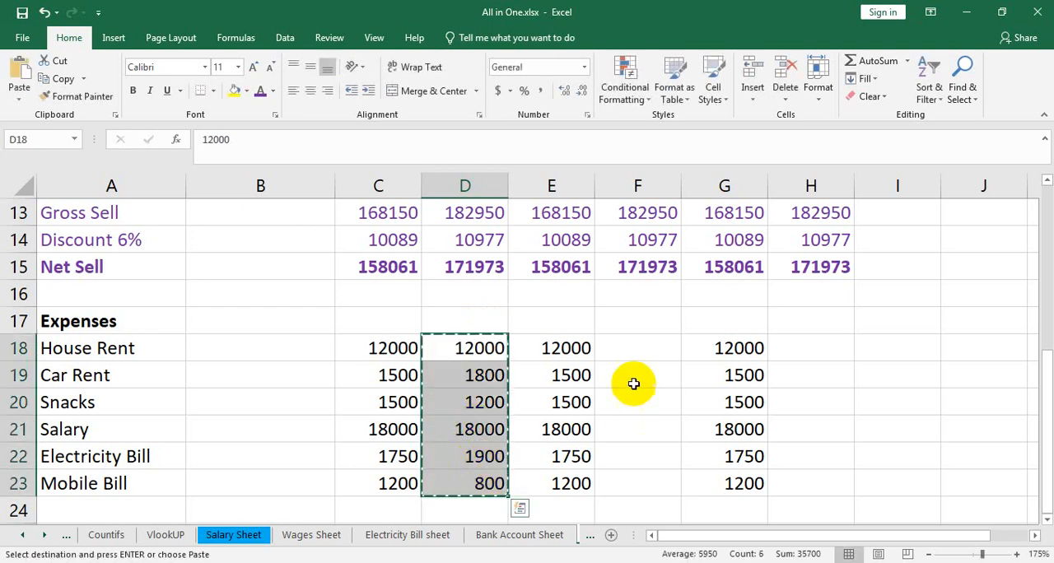
drag(631, 350, 649, 500)
key(ctrl+v)
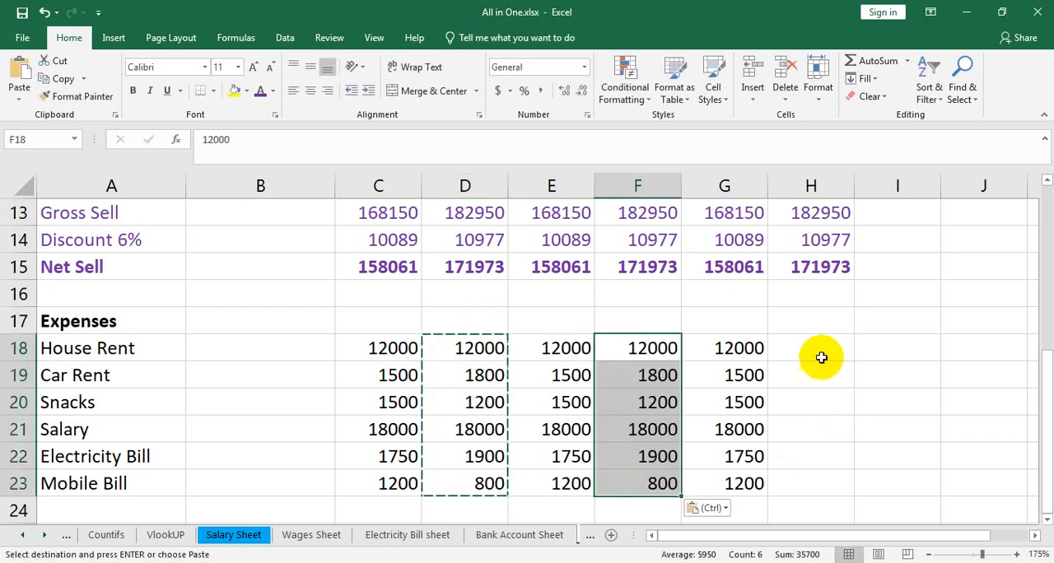
drag(819, 355, 841, 486)
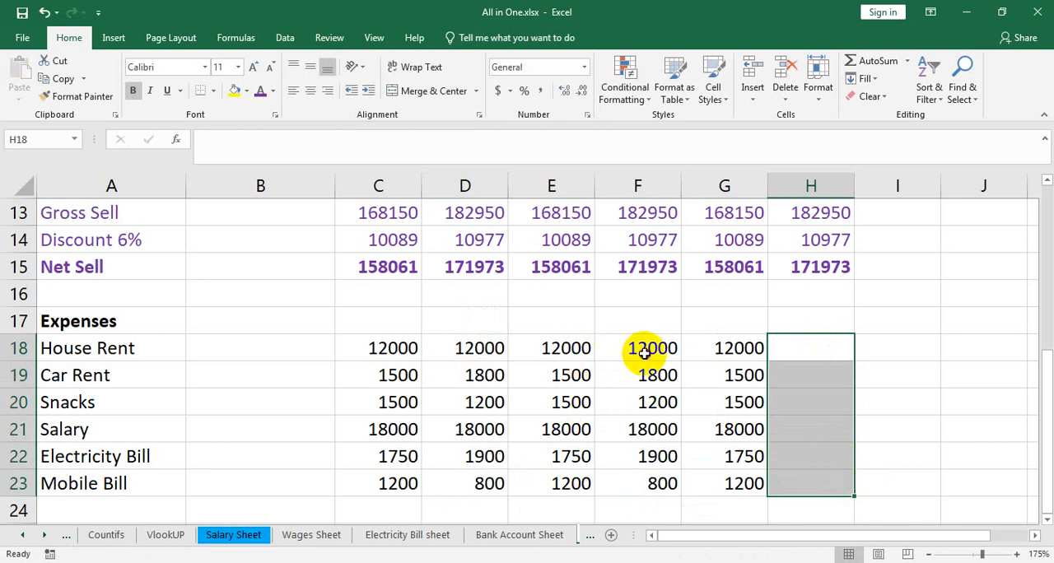
drag(647, 349, 667, 473)
key(ctrl+c)
drag(797, 347, 808, 477)
key(ctrl+v)
Step: Add the row label Total Expenses in A24 below the Mobile Bill item
scroll(576, 428, down, 1)
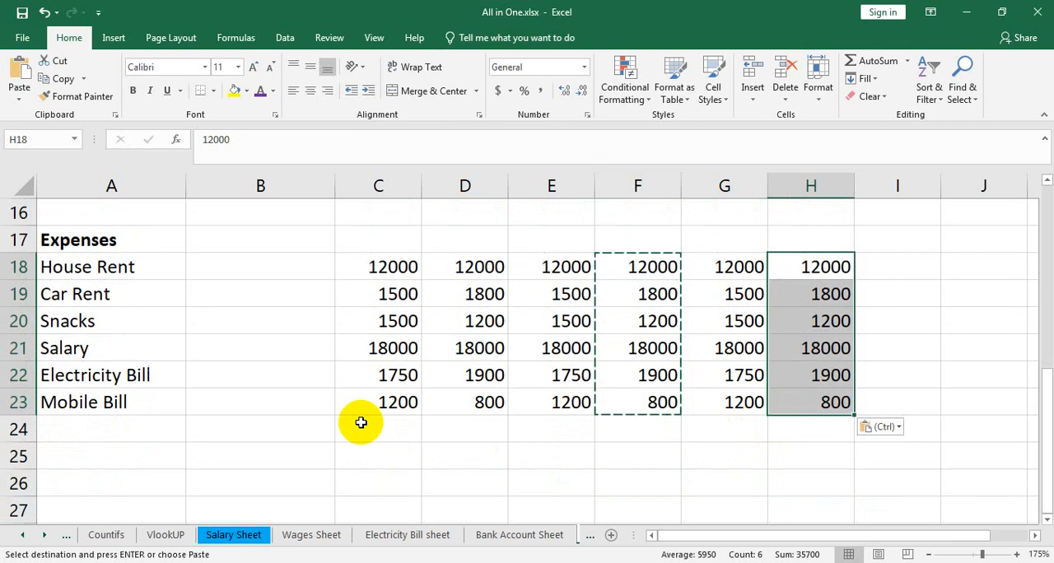
click(129, 435)
text(Total Expenses)
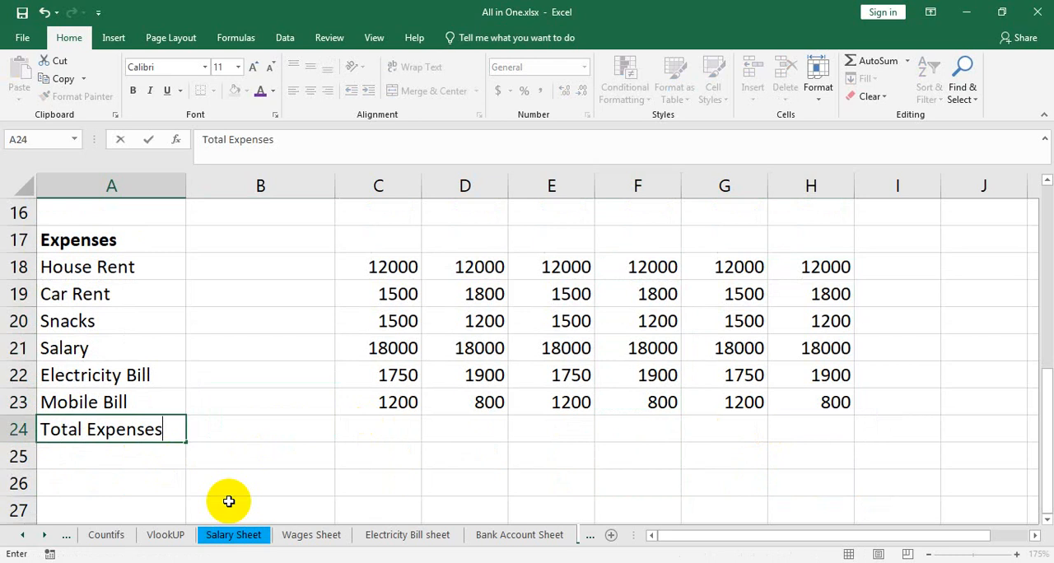
Step: Total the January expenses in C24 with =SUM(C18:C23) and fill the formula across to H24
click(359, 433)
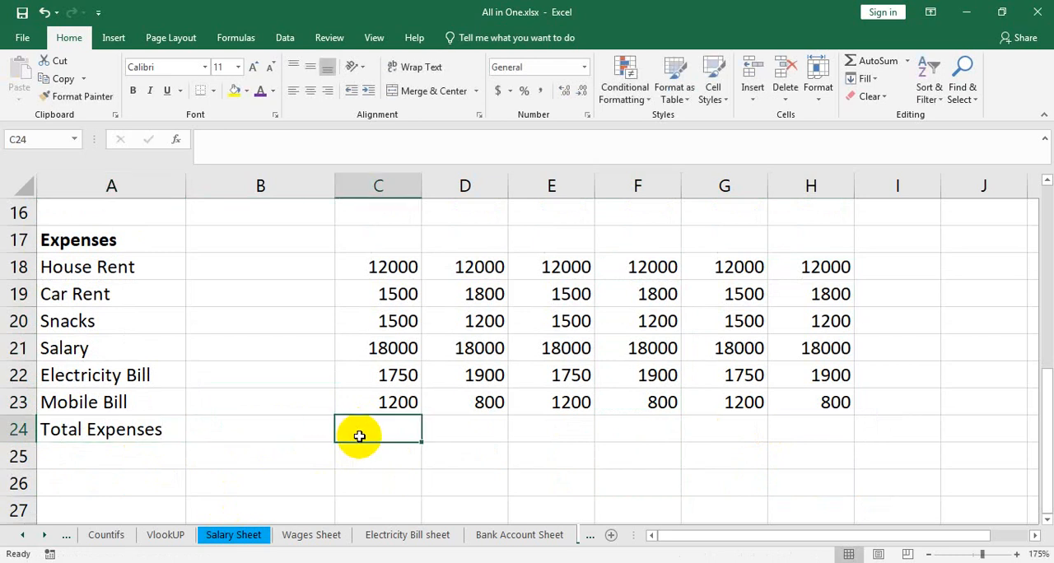
text(=sum)
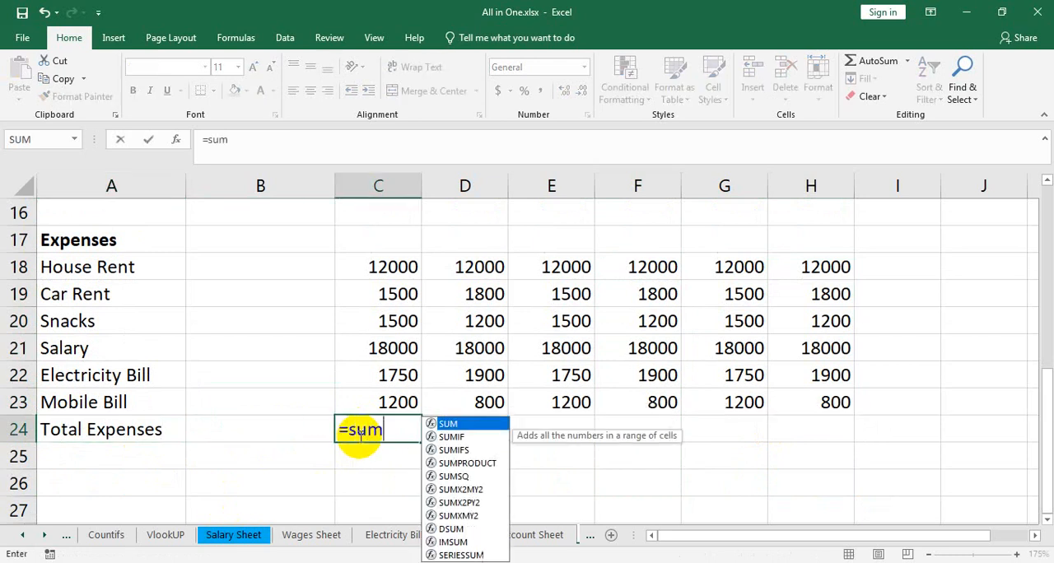
text(()
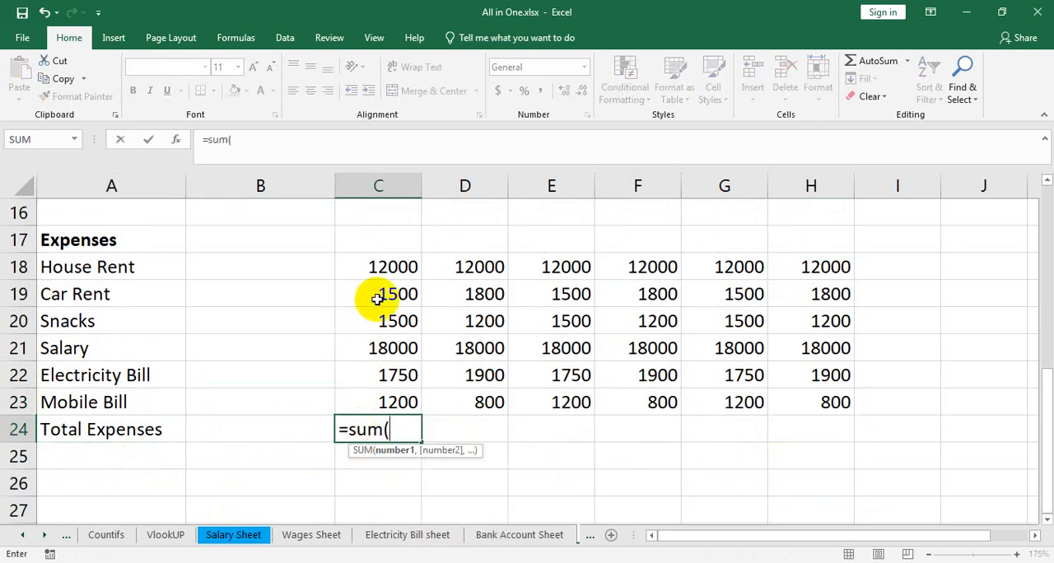
drag(372, 269, 358, 401)
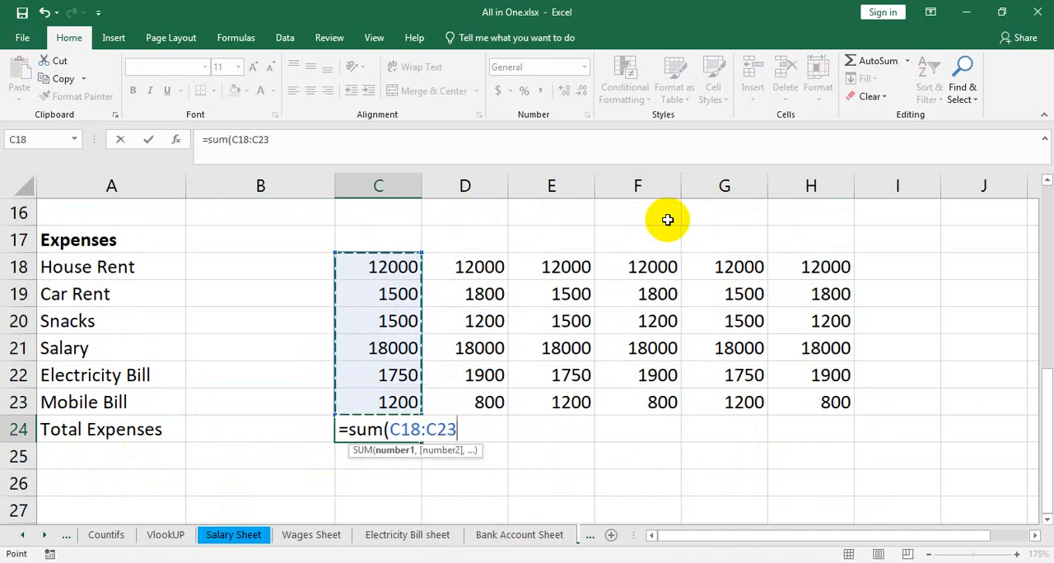
text())
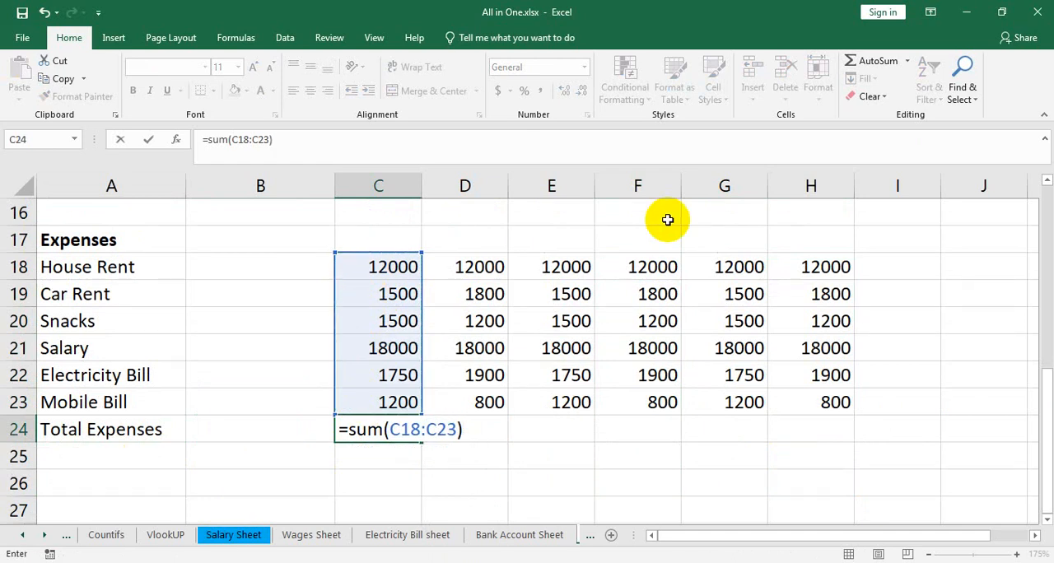
key(Return)
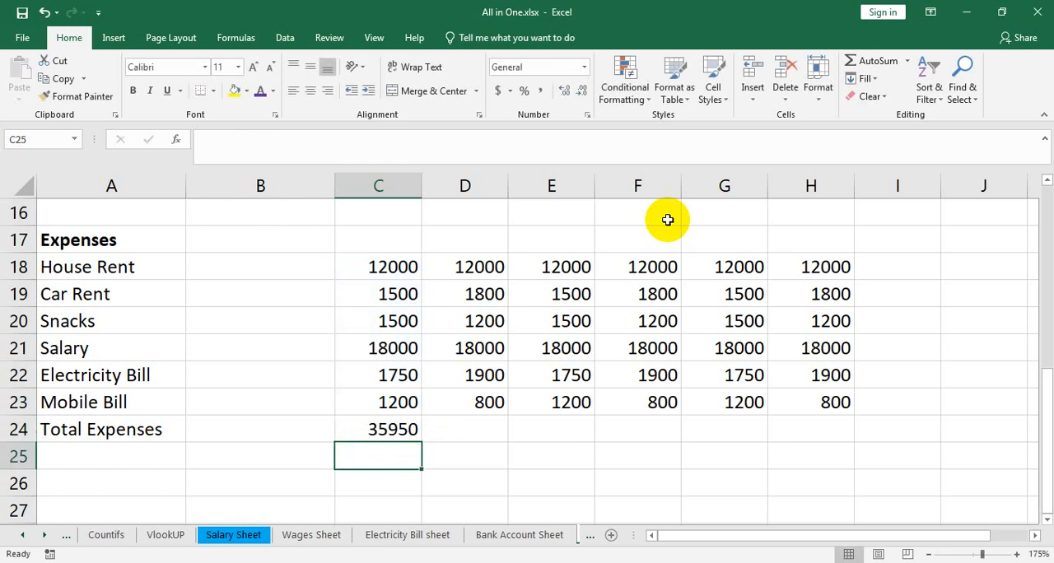
click(400, 429)
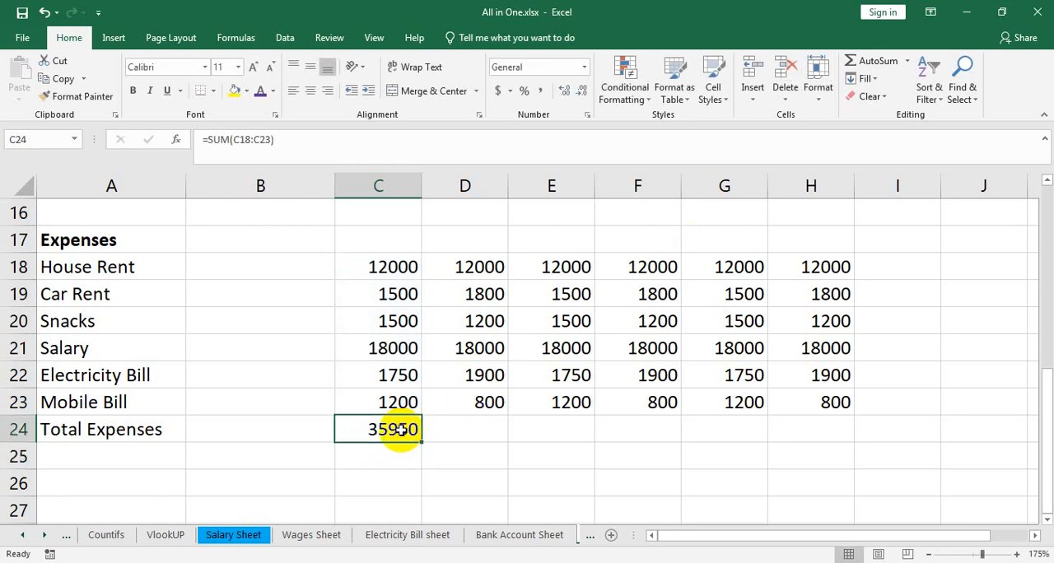
drag(422, 441, 832, 440)
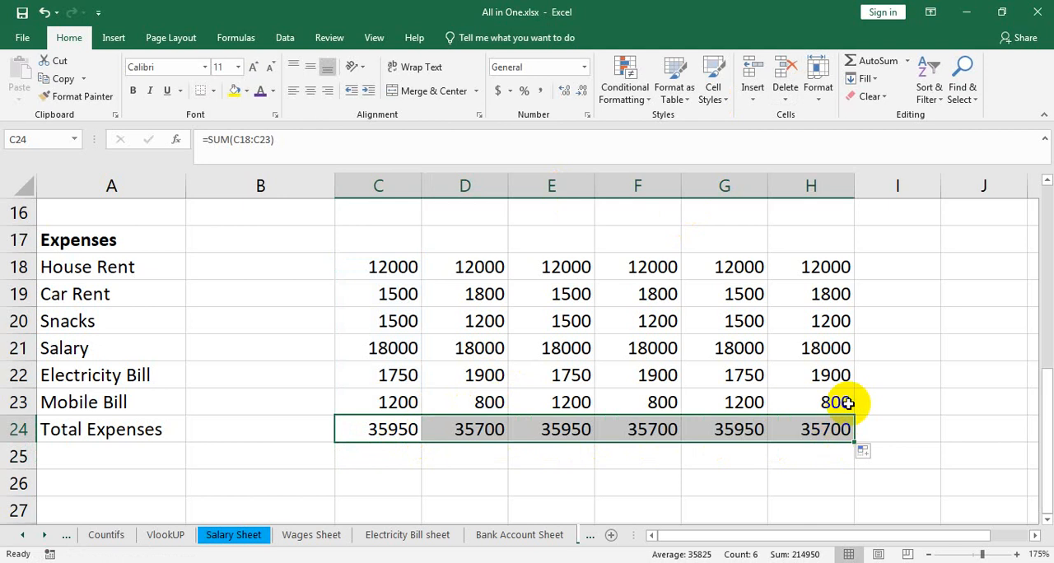
Step: Review the total formula in C24, the Revenue Sheet example in the browser's PDF, and the Excel sheet's sell and expense rows
double_click(387, 429)
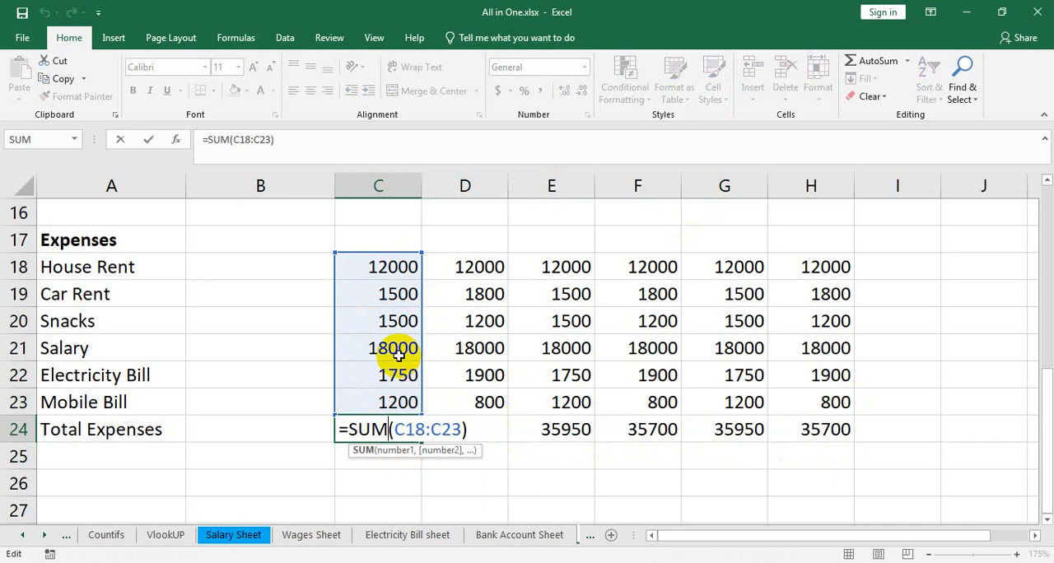
key(Return)
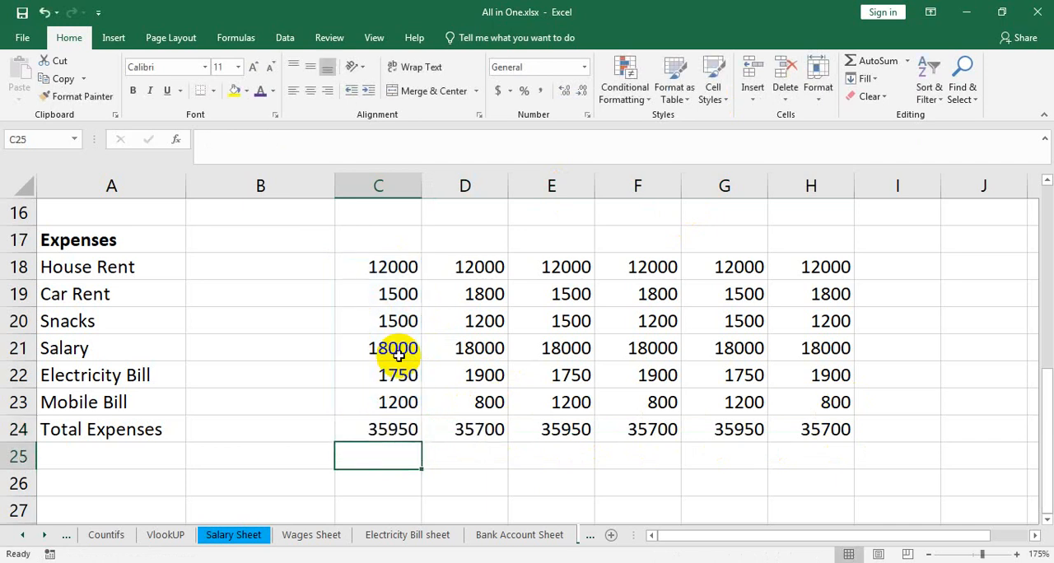
click(256, 562)
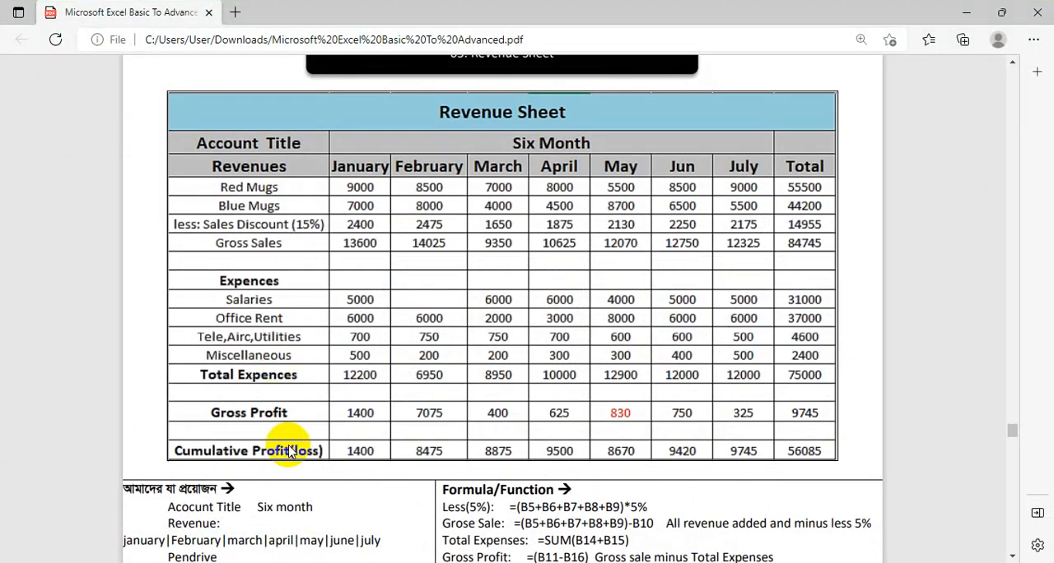
click(969, 10)
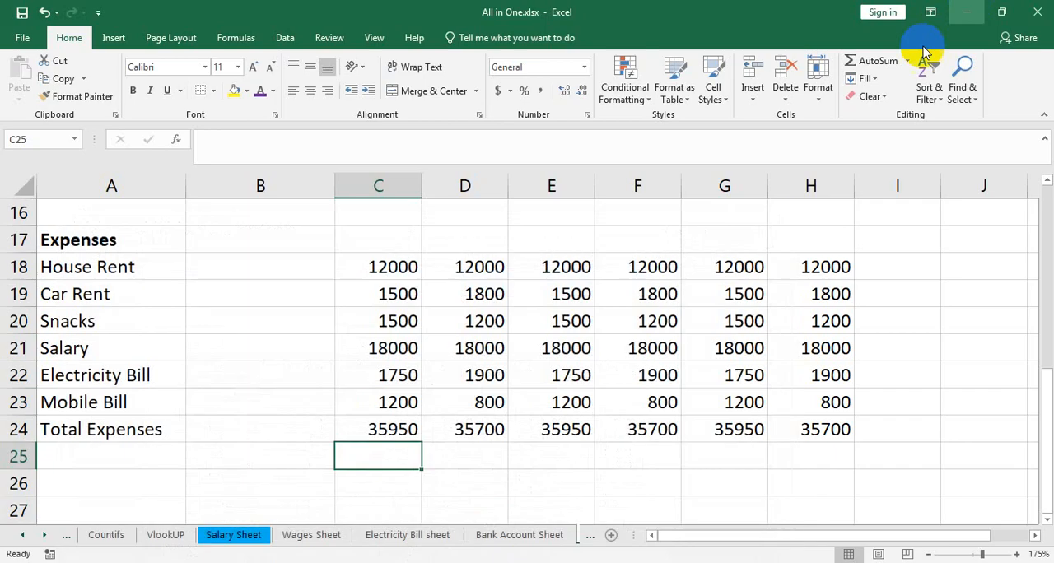
scroll(321, 418, up, 3)
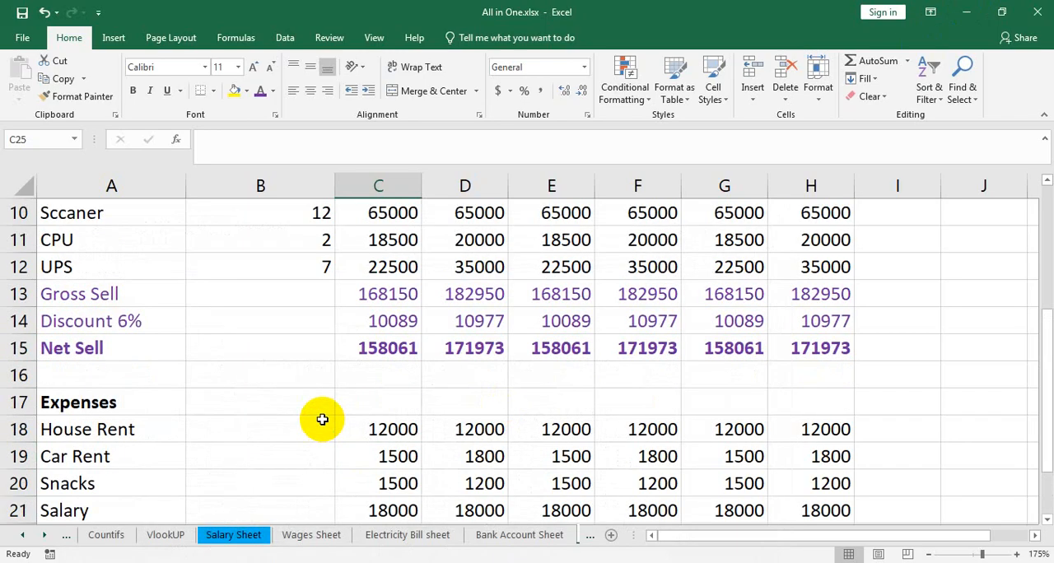
scroll(322, 420, down, 3)
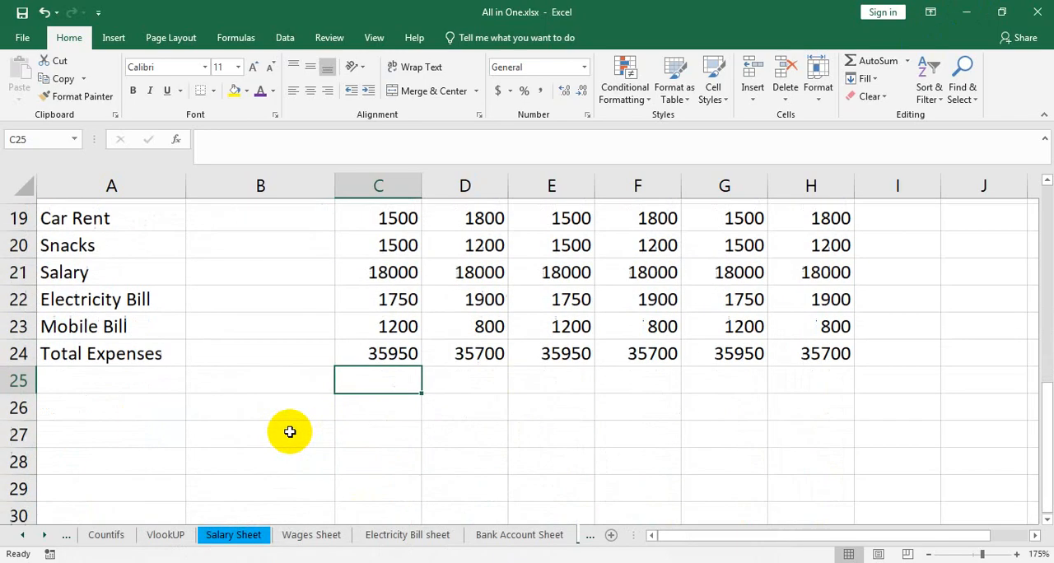
Step: Add the row label Profit in A26, one blank row below Total Expenses
click(90, 408)
text(P)
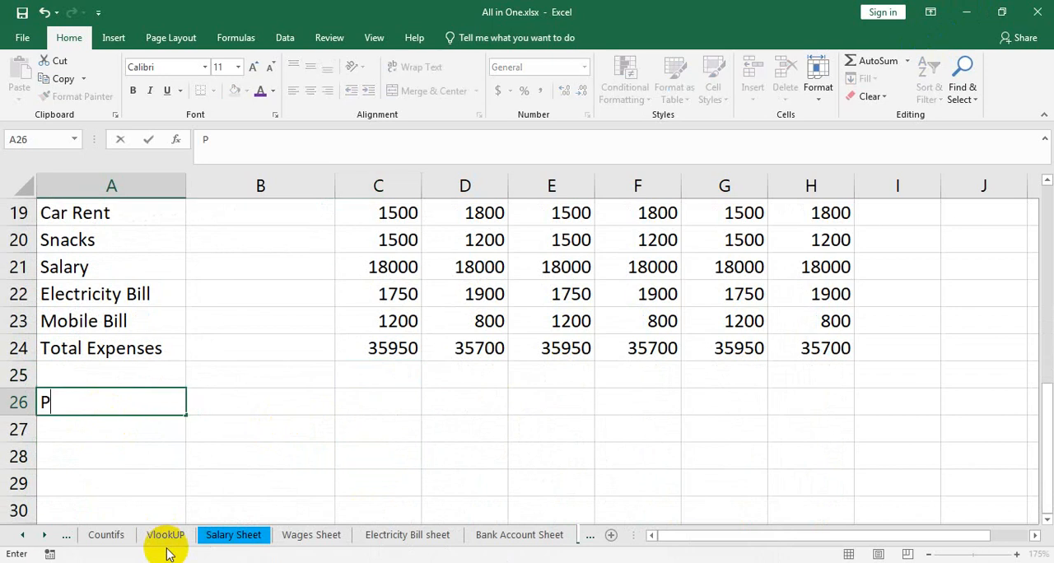
key(Tab)
key(Tab)
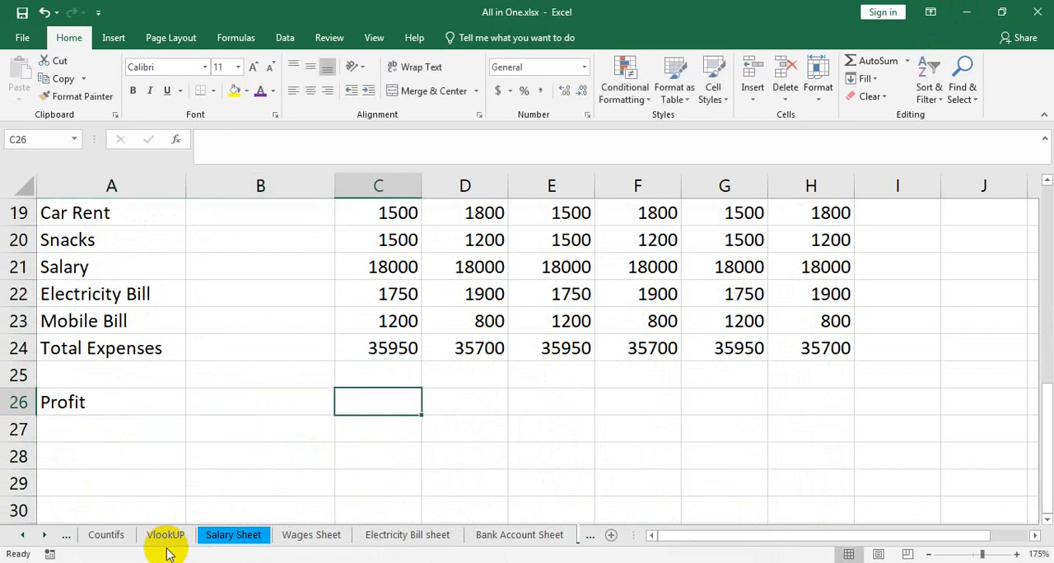
Step: Calculate the January profit in C26 as net sell minus total expenses, =C15-C24, and fill the formula across to H26
text(=)
scroll(203, 454, up, 2)
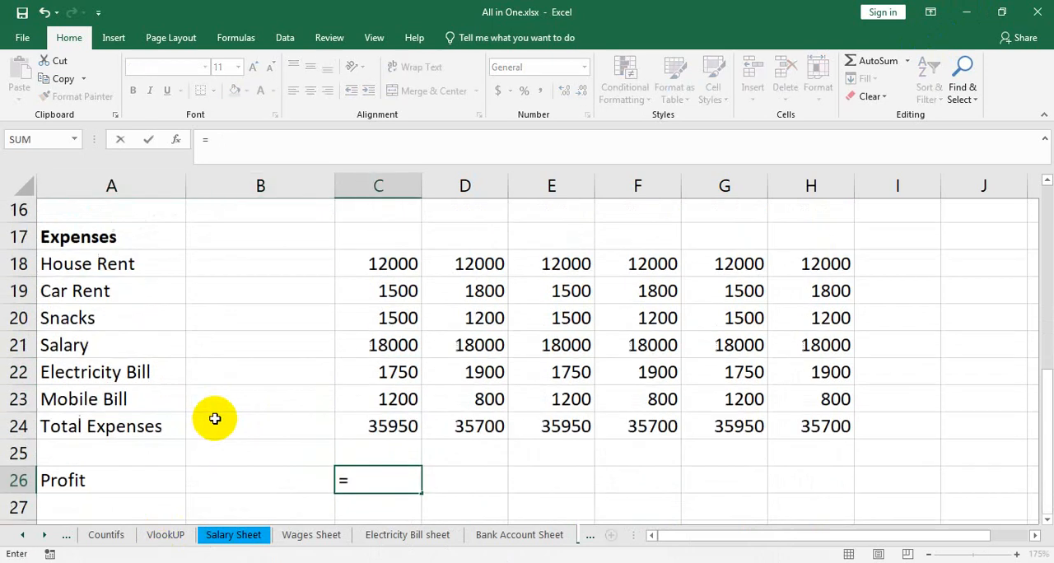
scroll(346, 280, up, 1)
click(354, 269)
scroll(522, 335, down, 4)
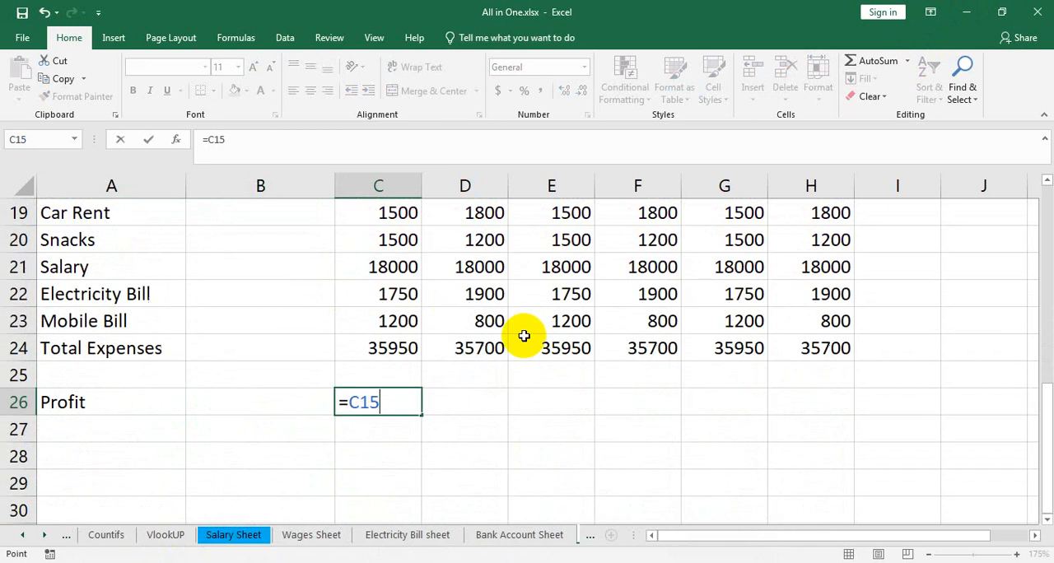
text(-)
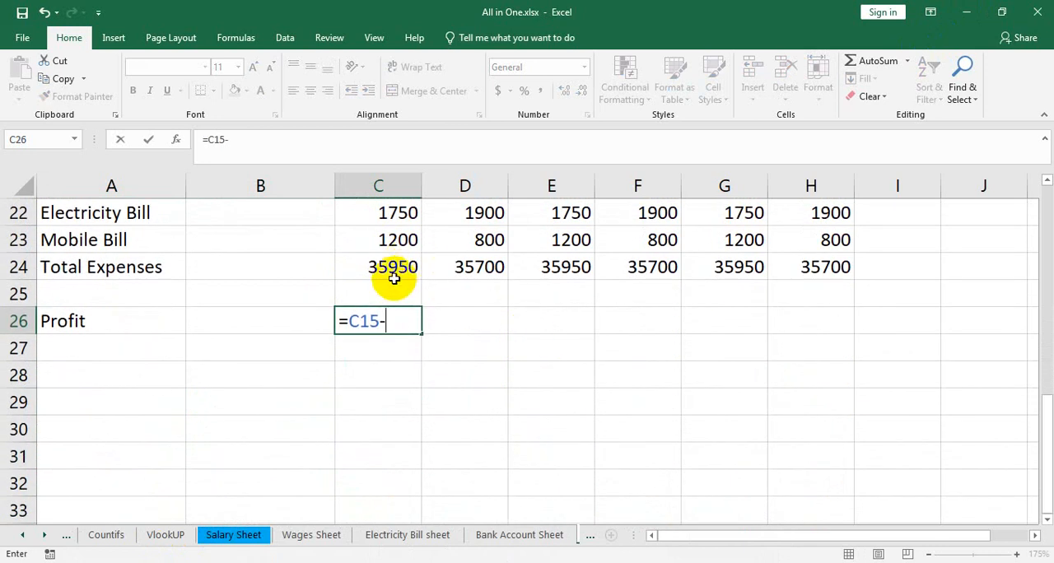
click(394, 270)
key(Return)
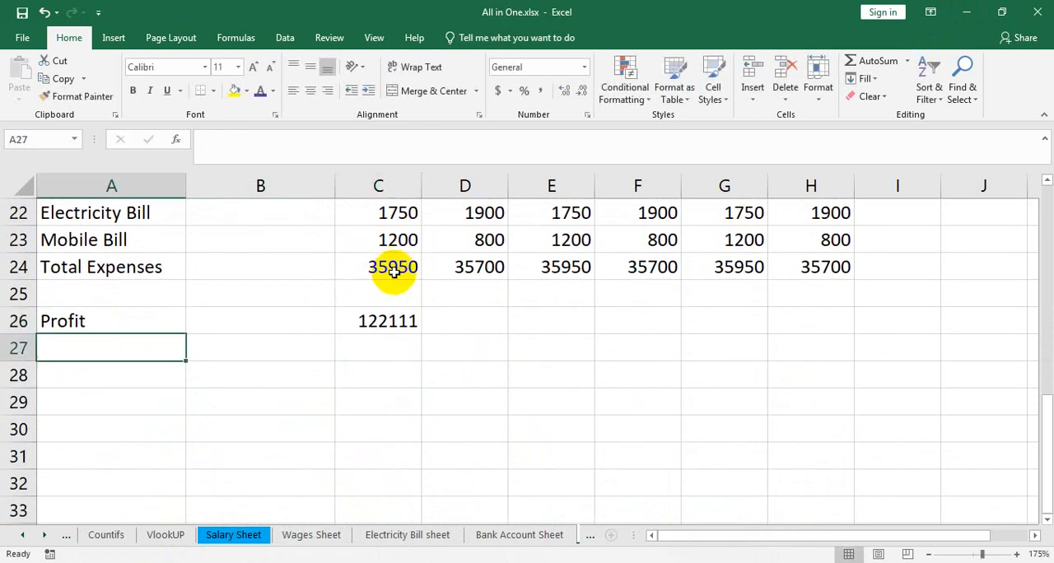
click(403, 322)
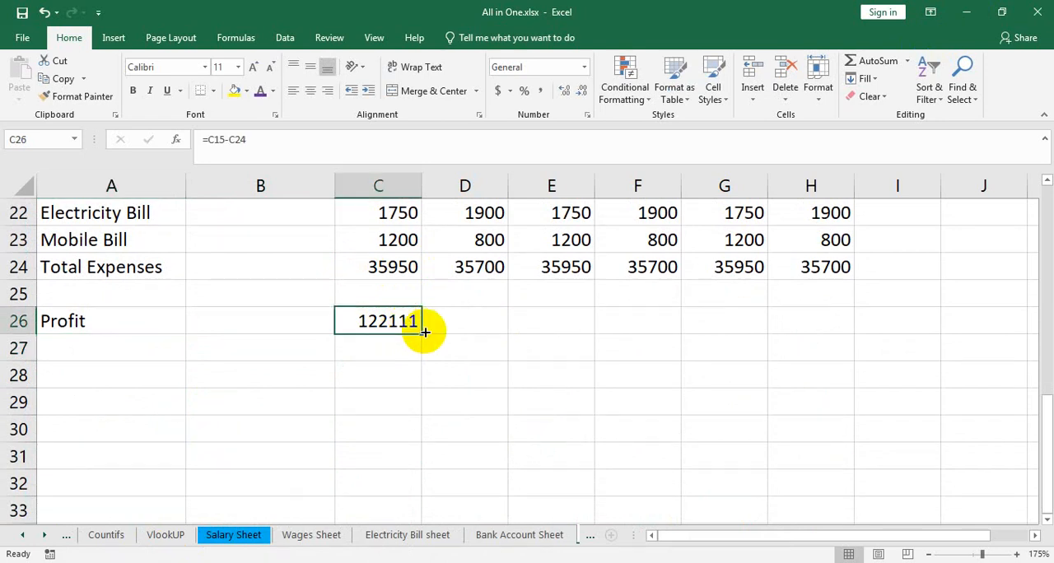
drag(423, 332, 847, 333)
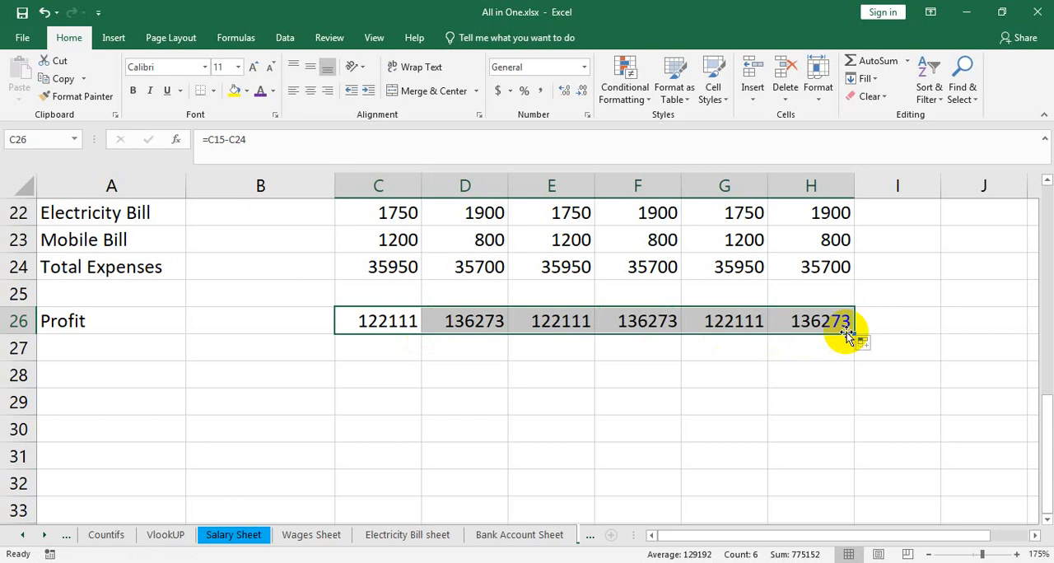
Step: Add the row label Cumulative Profit in A27, directly below Profit
click(149, 346)
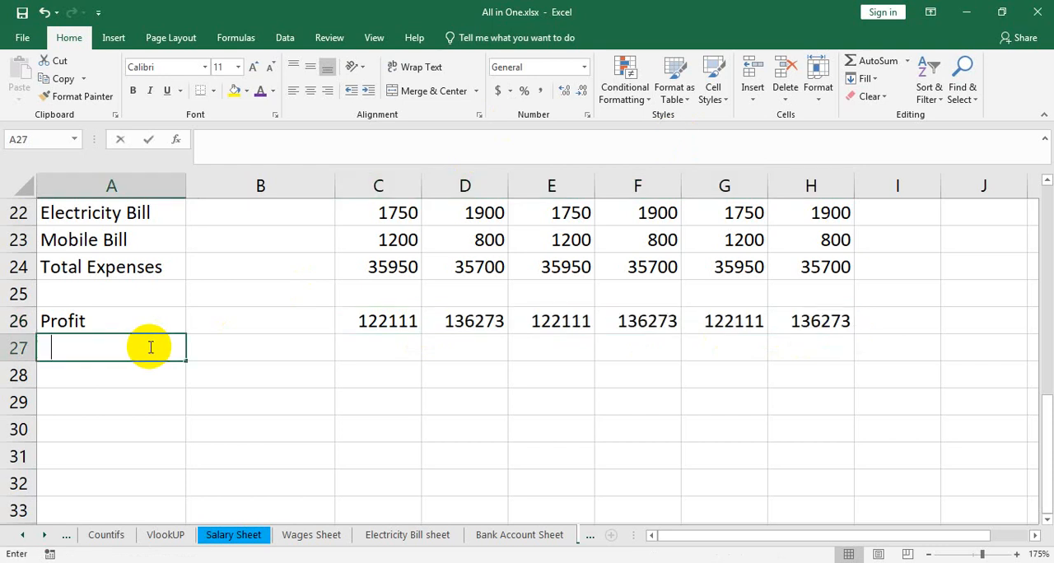
text(Cumulative Profiyt)
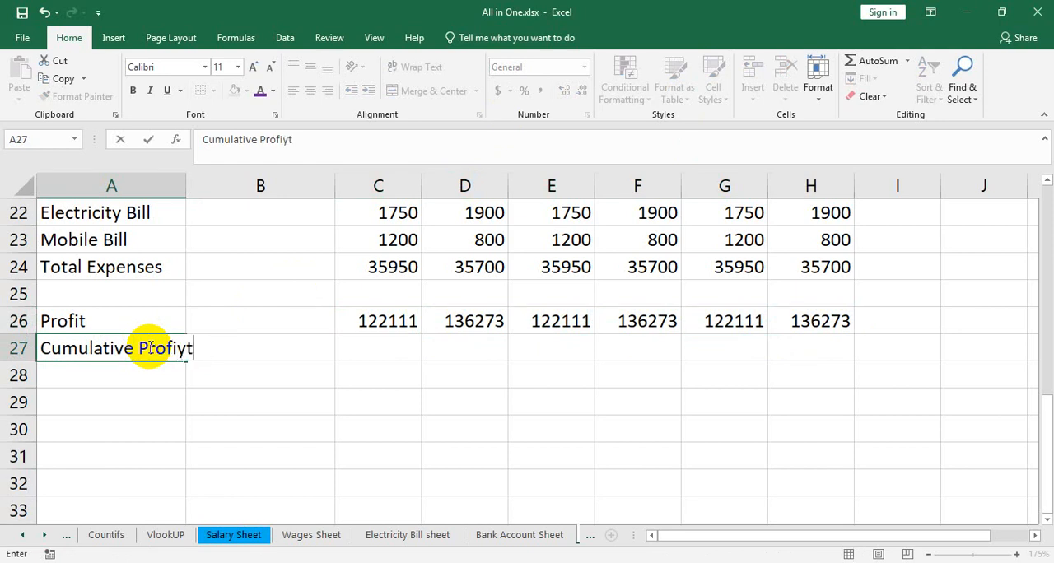
key(Tab)
key(Tab)
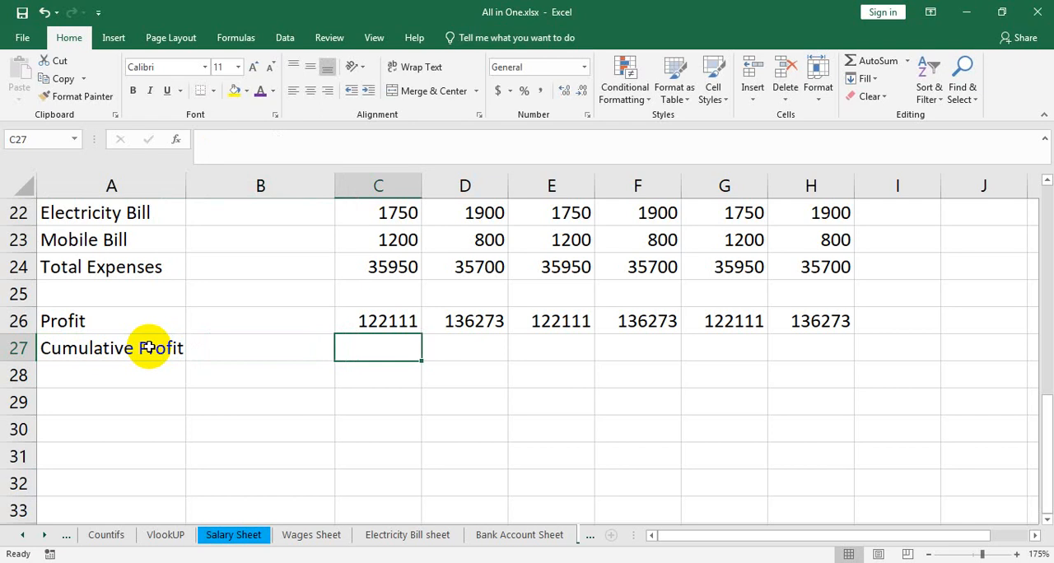
Step: Enter the January cumulative profit in C27 as a reference to the January profit, =C26
text(=)
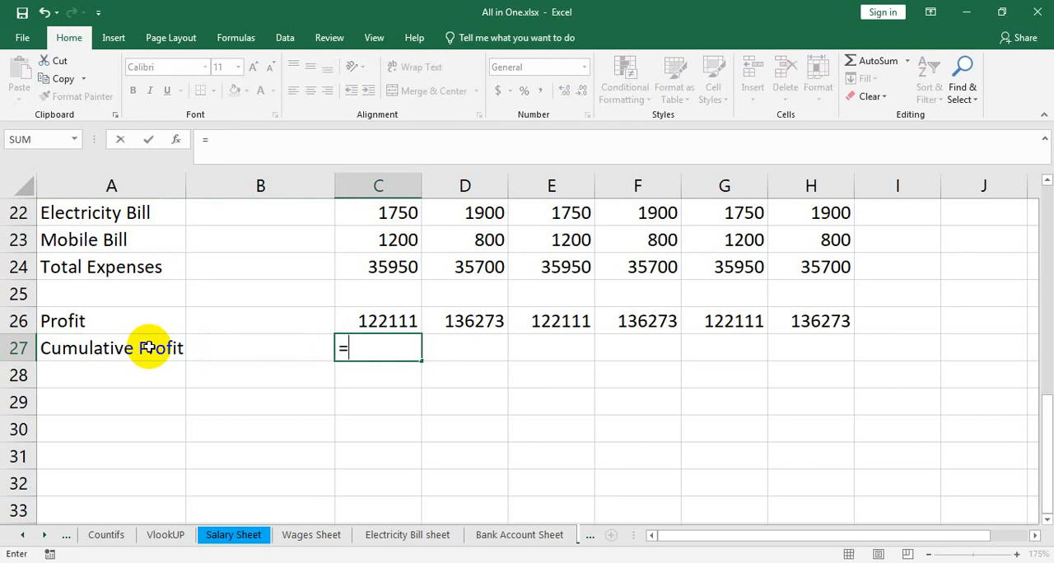
click(367, 321)
key(Return)
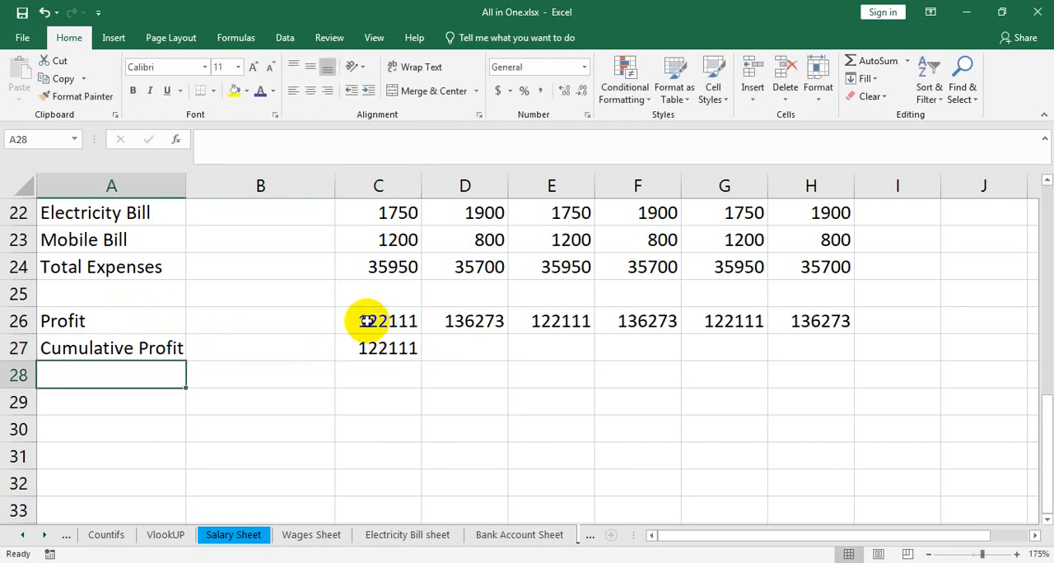
Step: Calculate the February cumulative profit in D27 with =D26+C27 and fill the formula across to H27
click(459, 356)
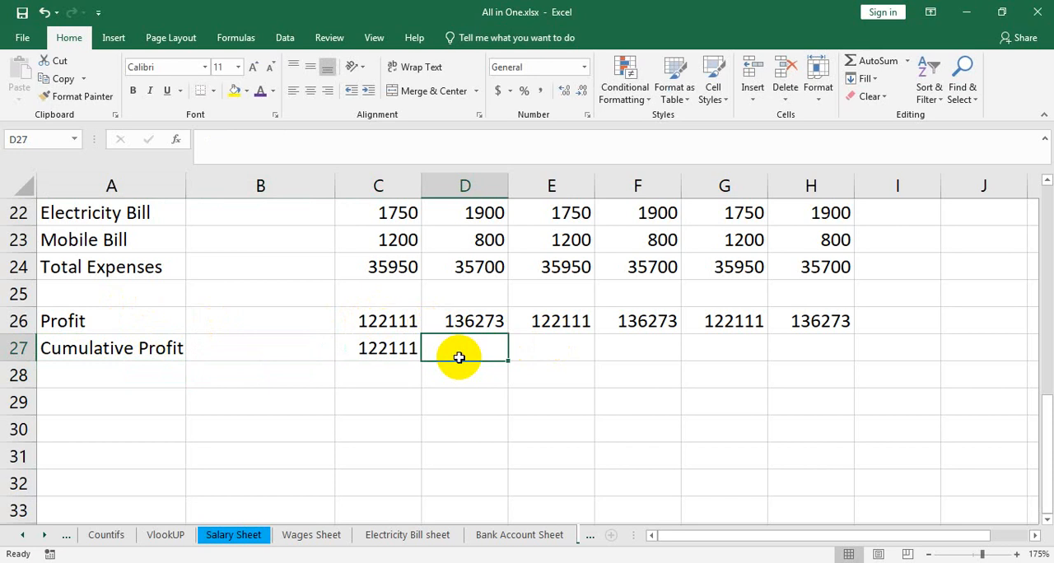
text(=)
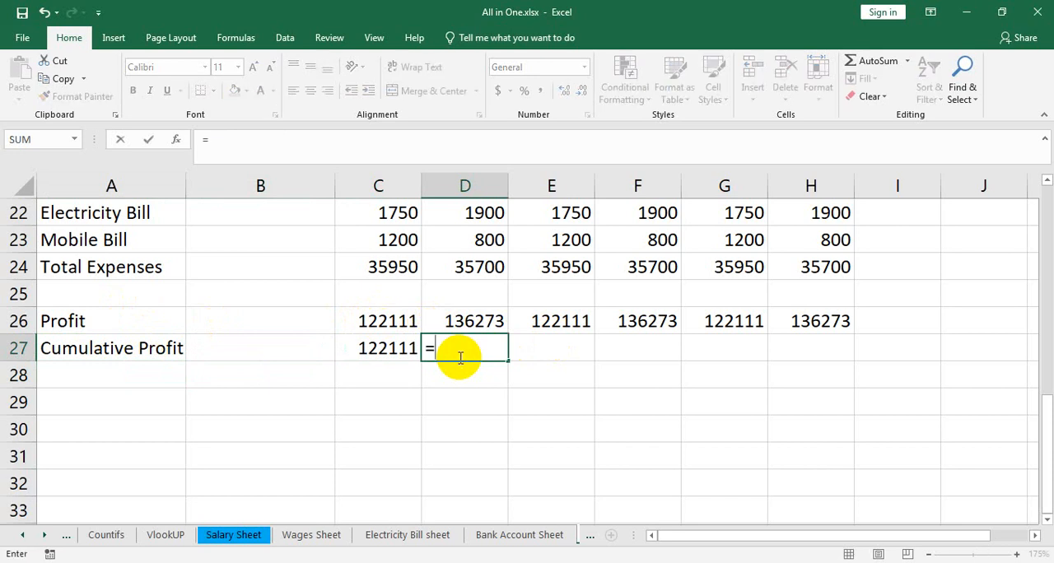
click(477, 321)
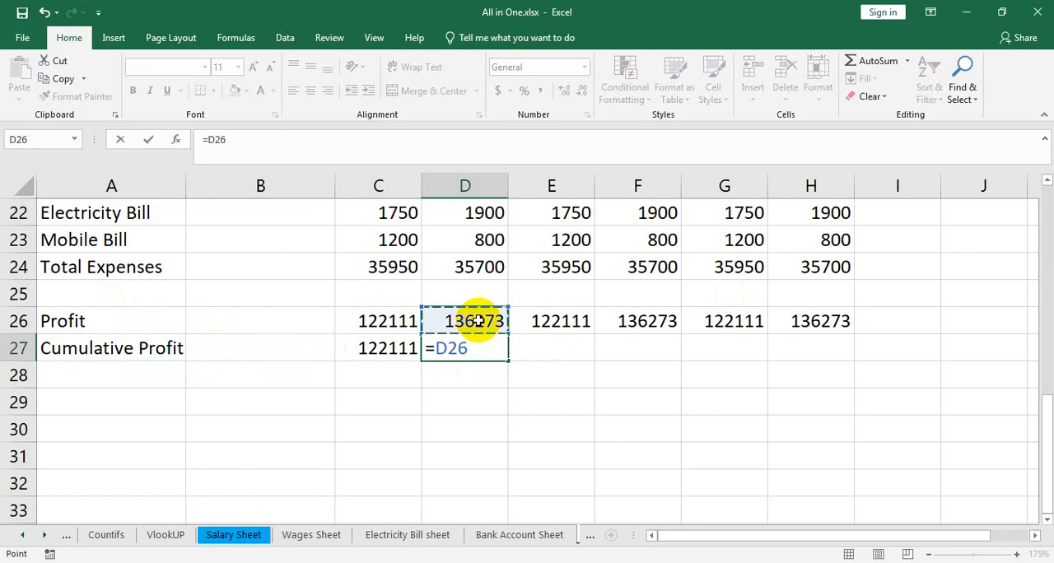
text(+)
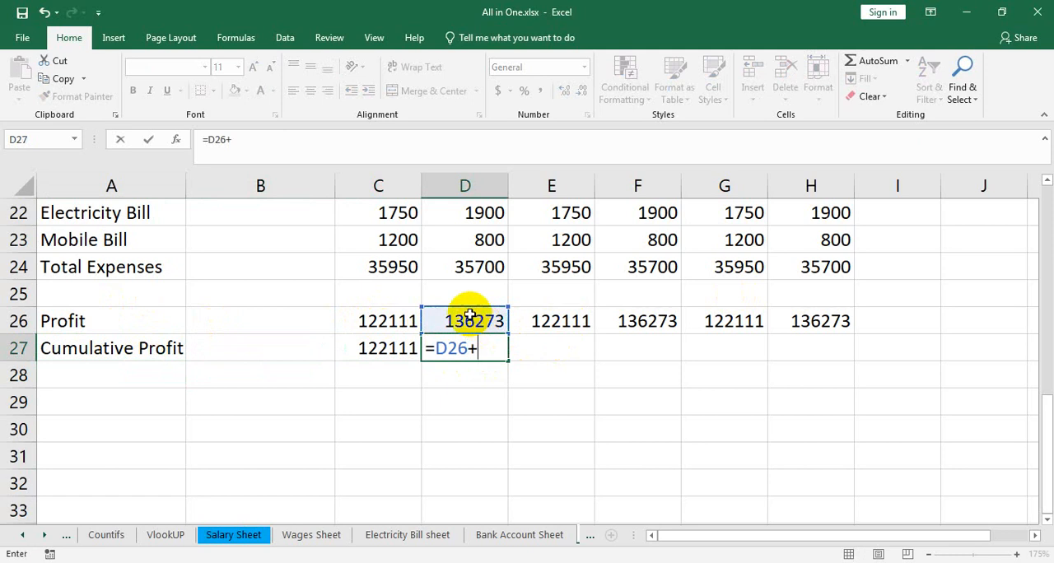
click(386, 348)
key(Return)
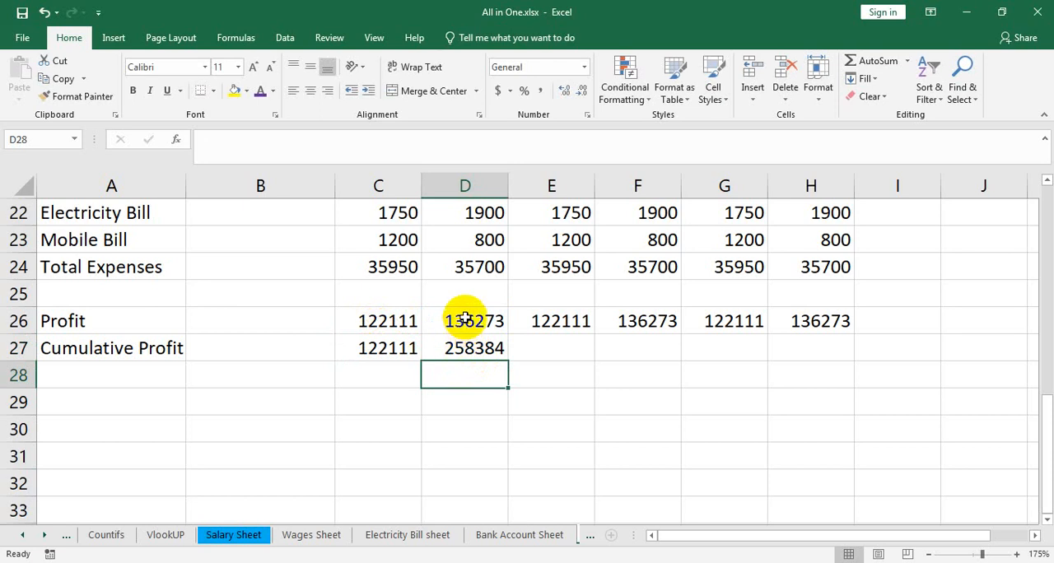
click(477, 359)
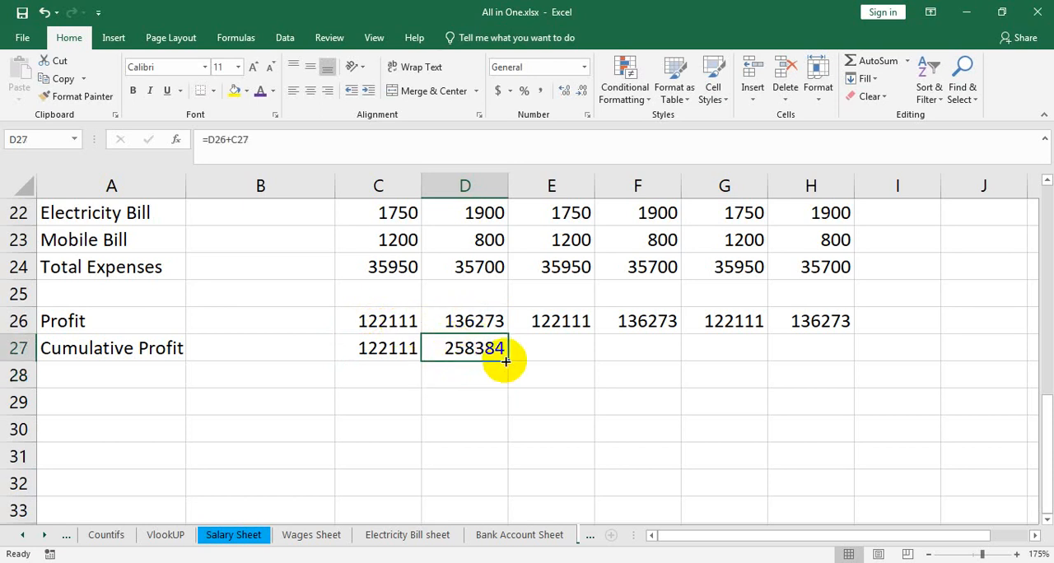
drag(505, 361, 813, 354)
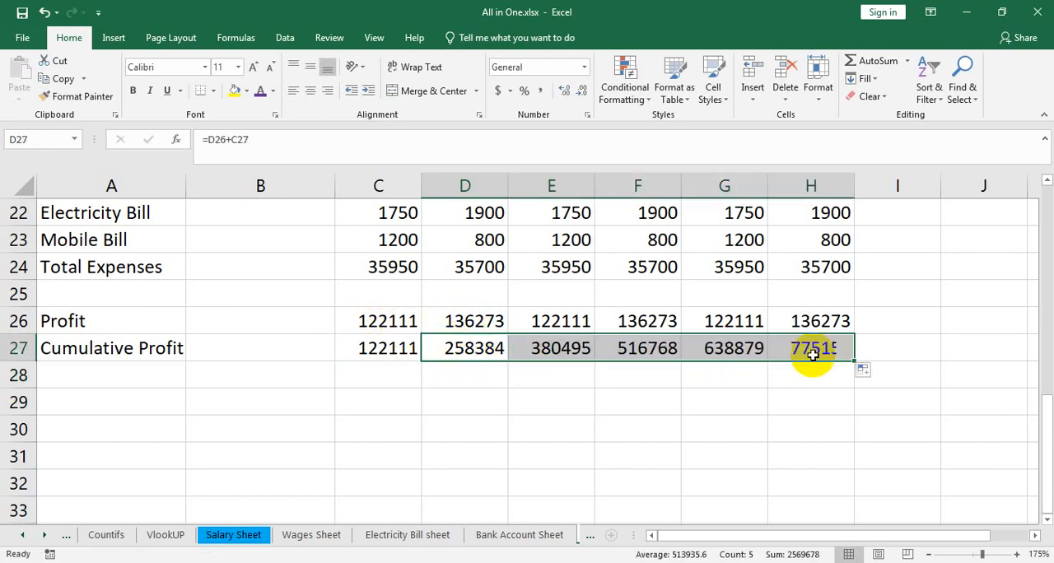
Step: Compare each cumulative profit in E27:H27 with the sum of the monthly profits in row 26 from January through that month
click(562, 350)
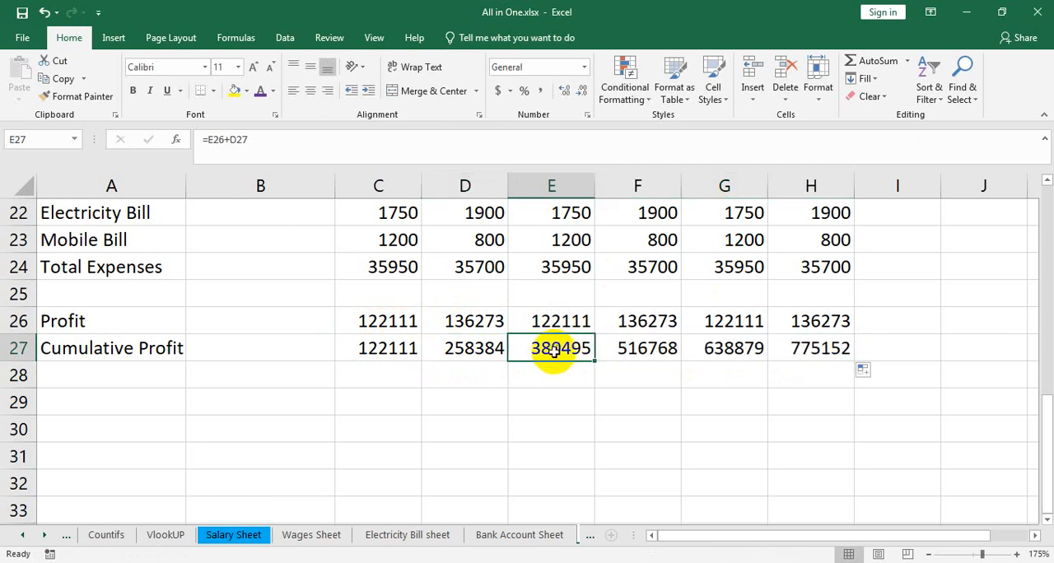
drag(557, 314, 404, 314)
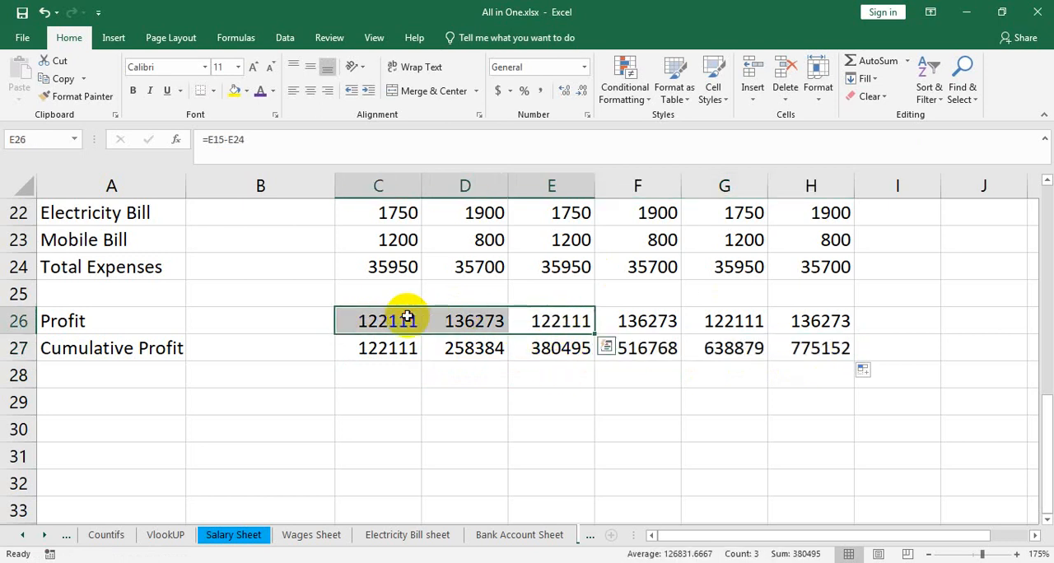
click(651, 354)
click(649, 327)
drag(649, 327, 391, 316)
click(750, 348)
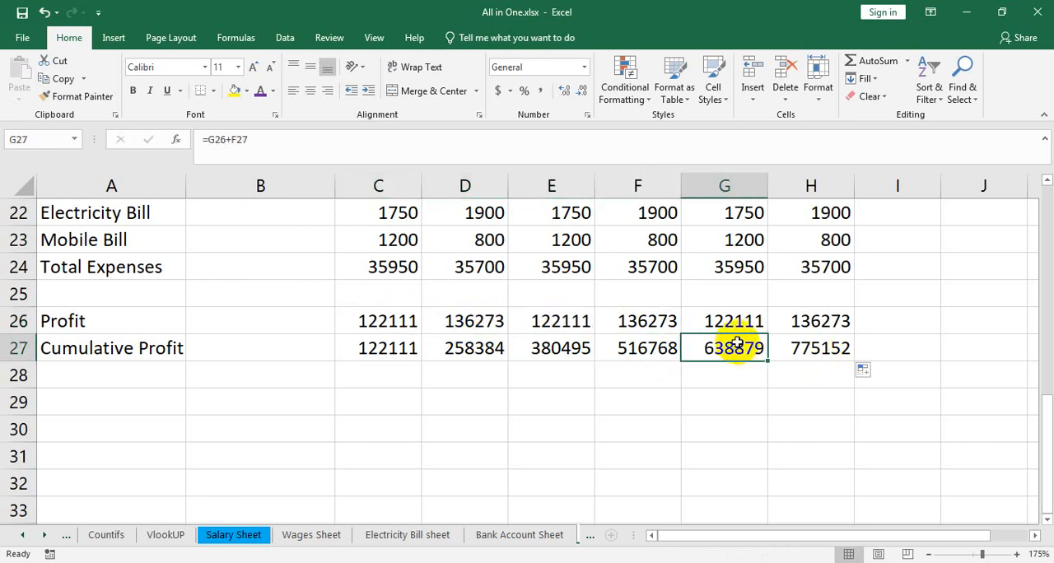
drag(736, 328, 414, 318)
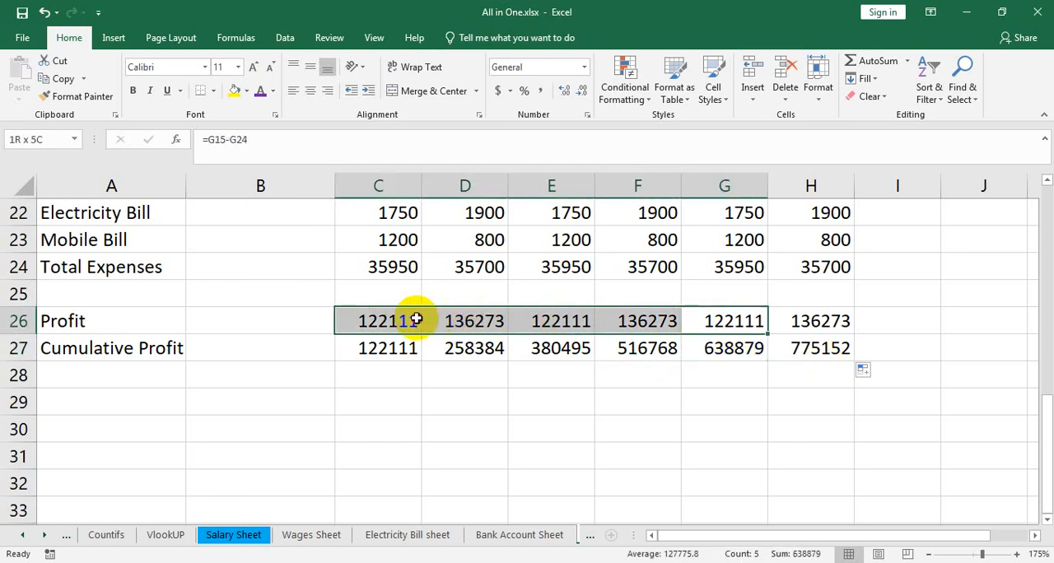
click(816, 353)
drag(826, 323, 391, 321)
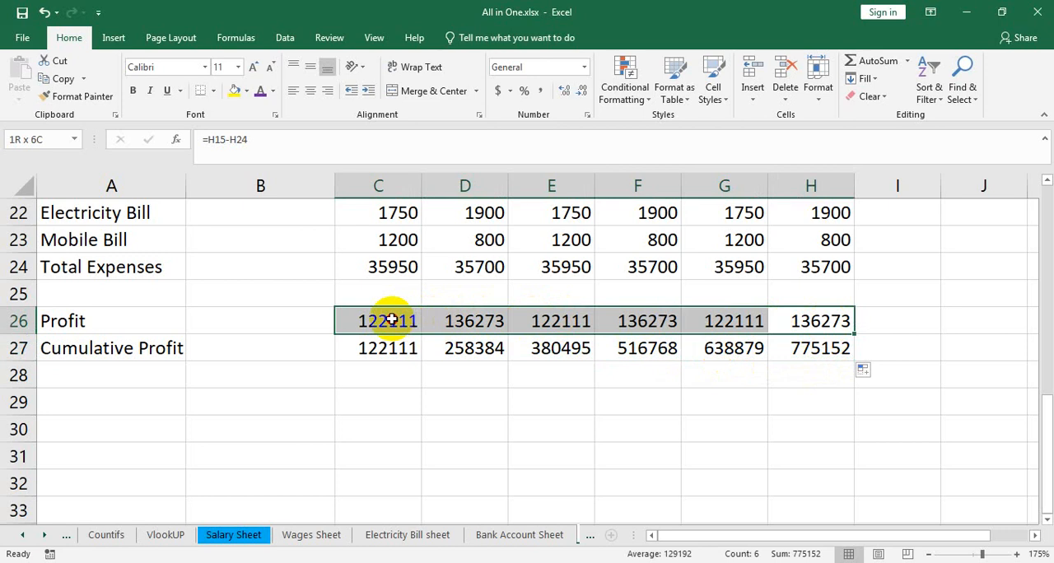
Step: Total the six monthly profits in I26 with =SUM(C26:H26) as a check, and remove the total
click(902, 322)
text(=)
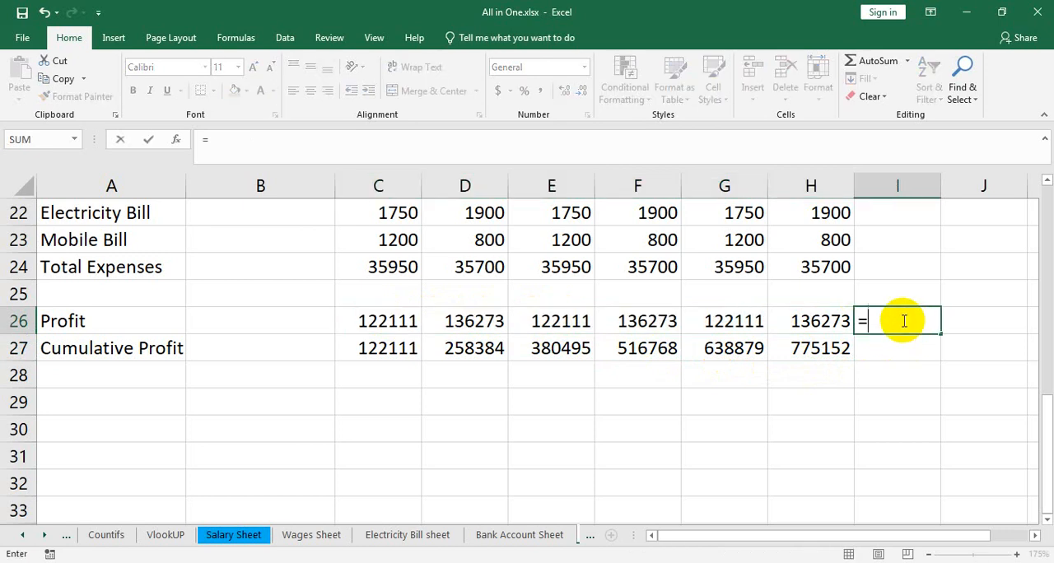
text(sum()
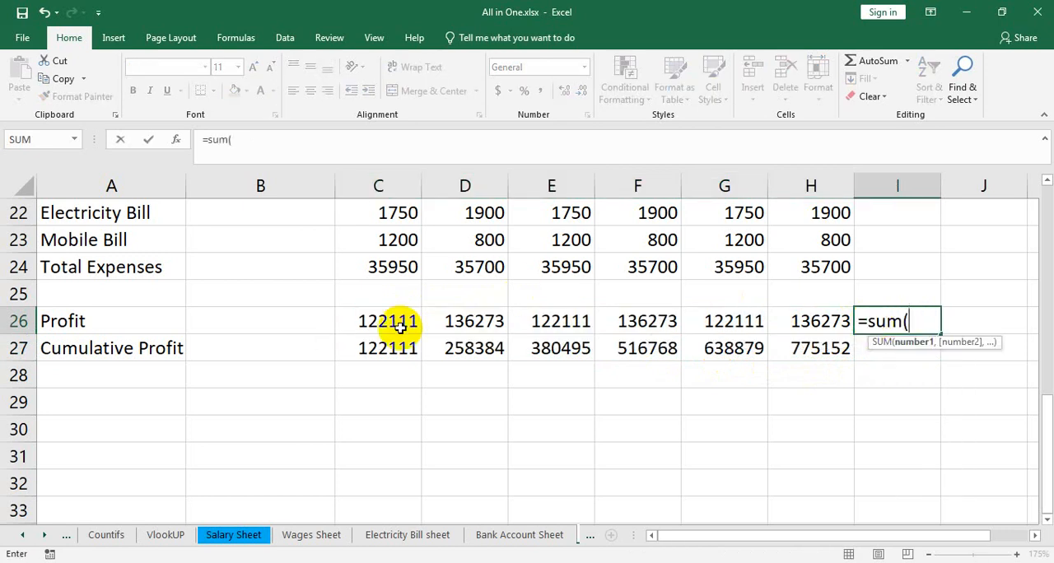
drag(383, 325, 819, 325)
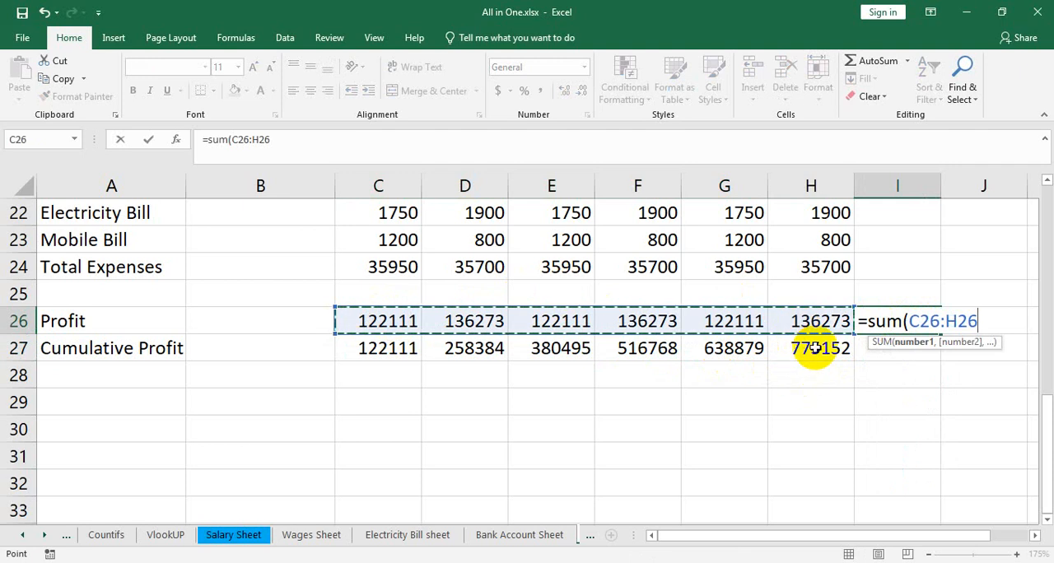
text())
key(Return)
click(878, 321)
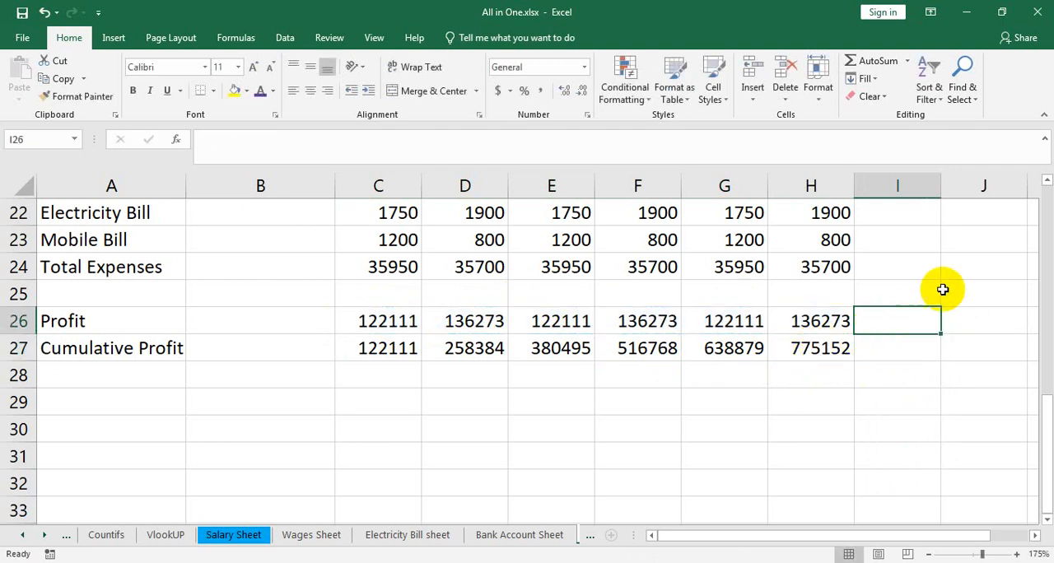
Step: Clear the cumulative profit formulas from C27:H27
drag(847, 347, 376, 353)
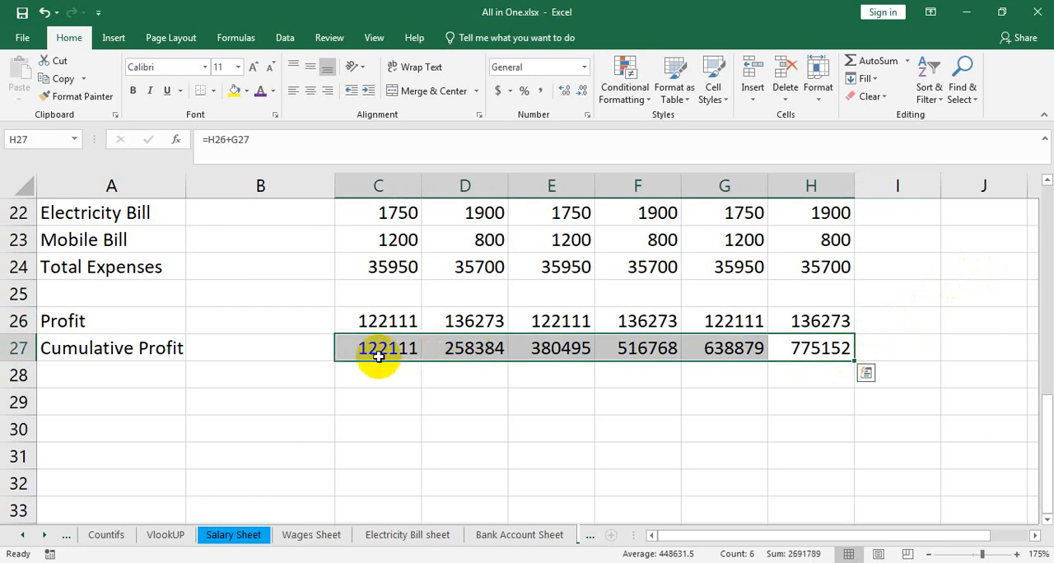
key(Delete)
Step: Set the January cumulative profit in C27 equal to the January profit with =C26
click(353, 346)
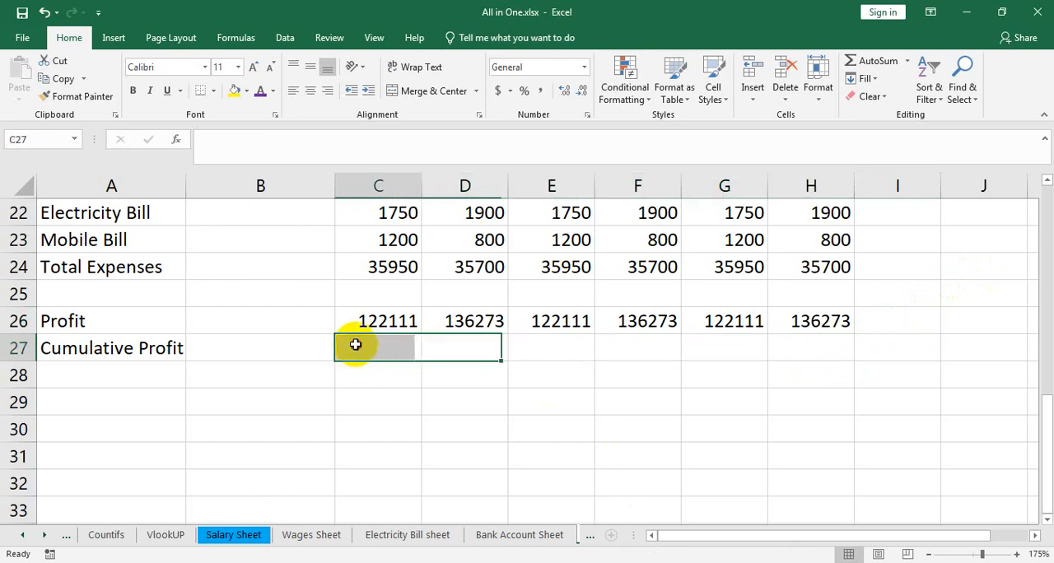
text(=)
click(375, 323)
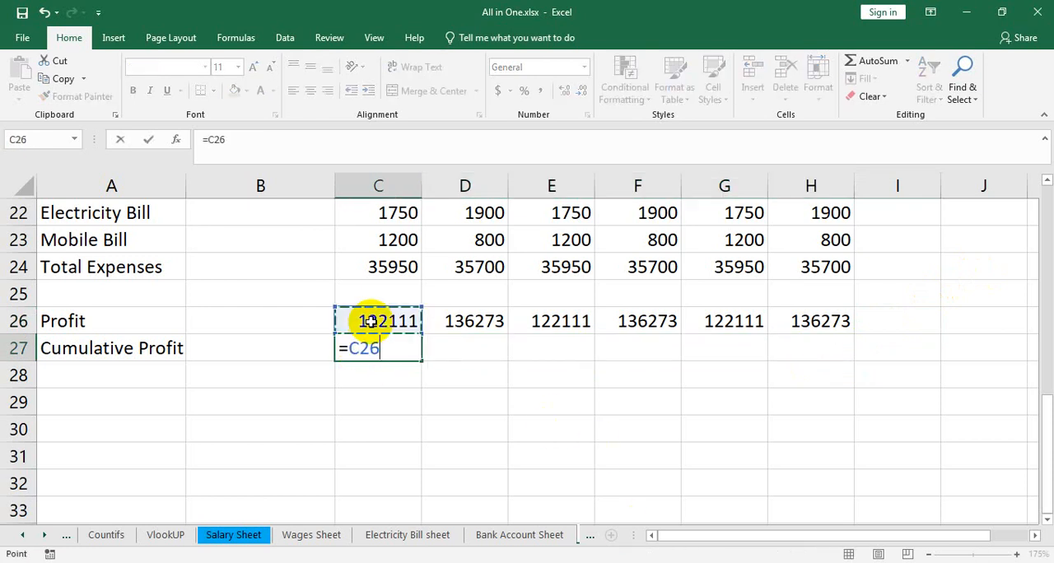
key(Return)
Step: Calculate the February cumulative profit in D27 as that month's profit plus January's cumulative profit, =D26+C27
click(459, 342)
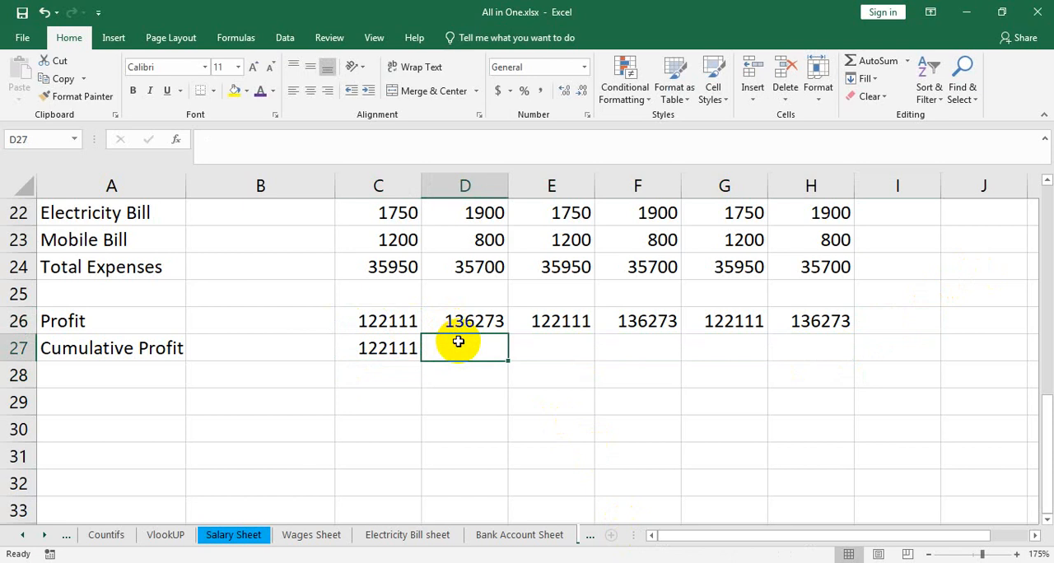
text(=)
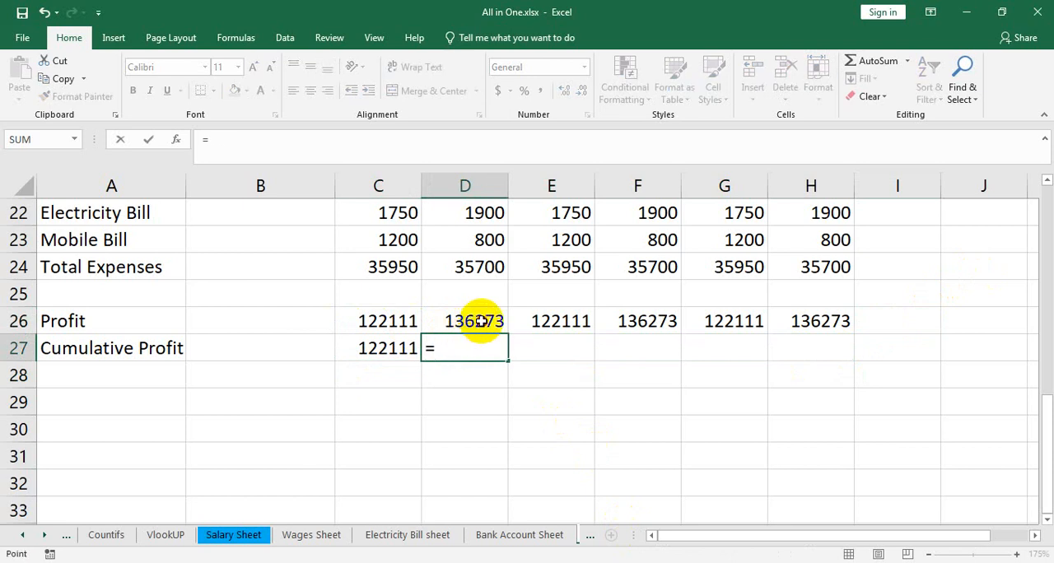
click(480, 321)
text(+)
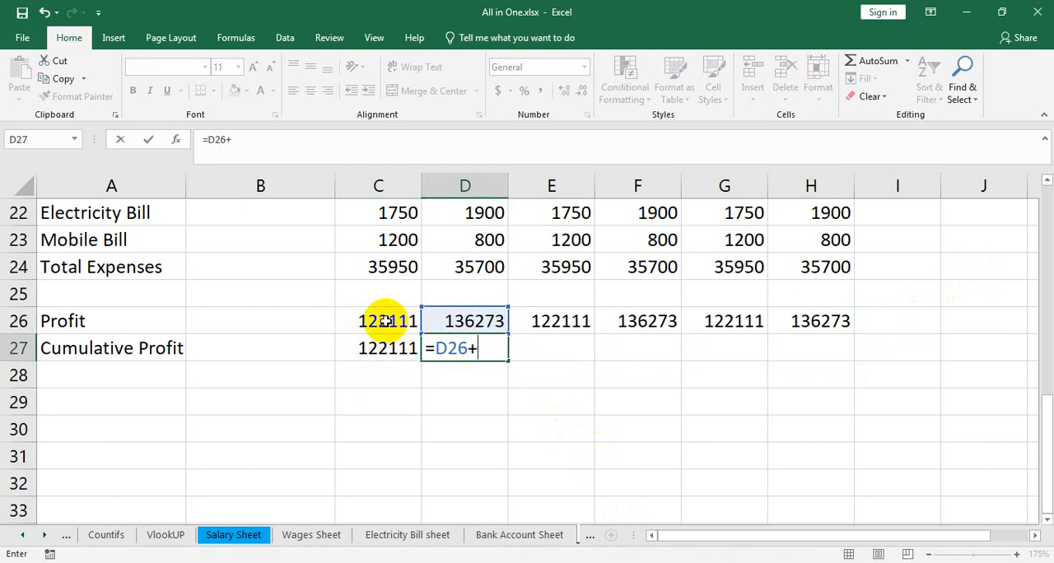
click(395, 350)
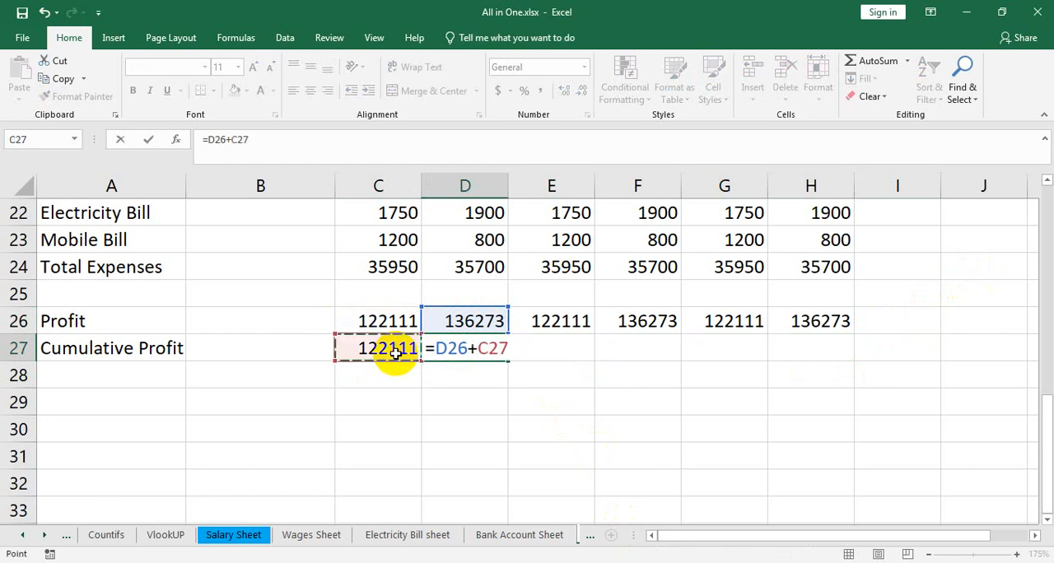
key(Return)
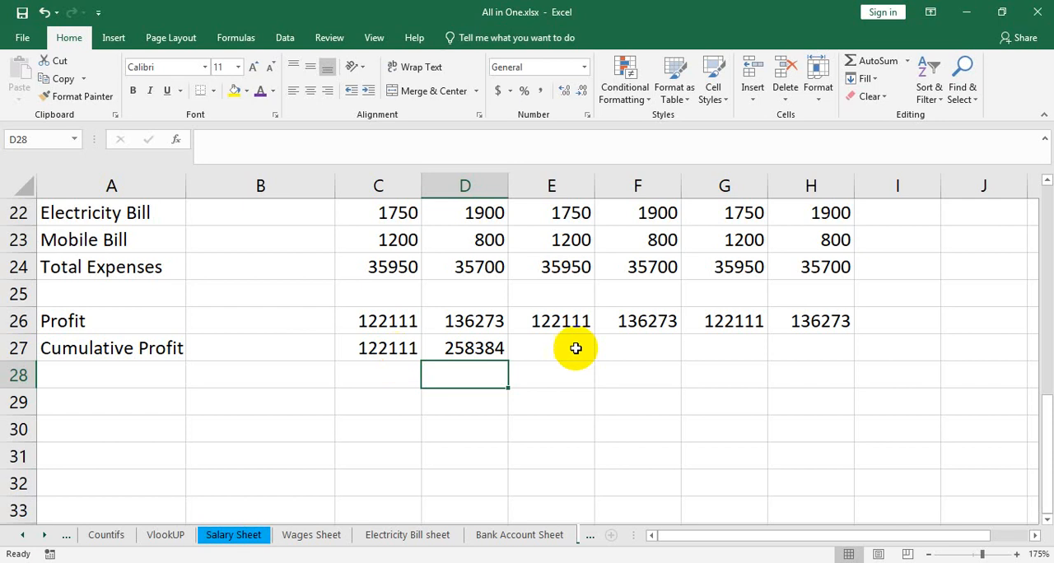
Step: Fill the cumulative profit formula from D27 across the remaining months to H27
click(483, 353)
drag(511, 363, 659, 358)
scroll(662, 360, up, 7)
scroll(669, 329, down, 3)
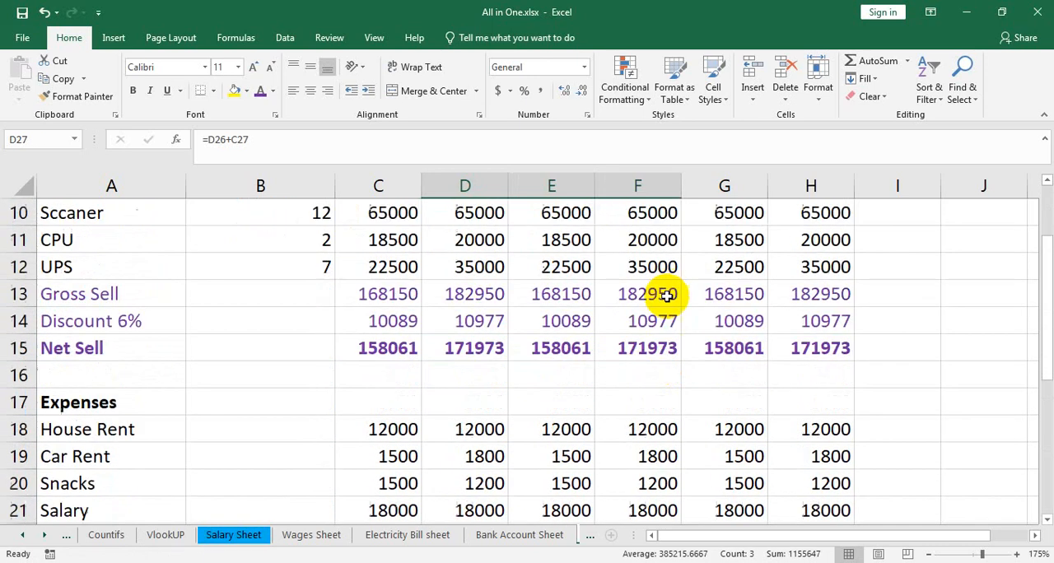
scroll(667, 296, down, 5)
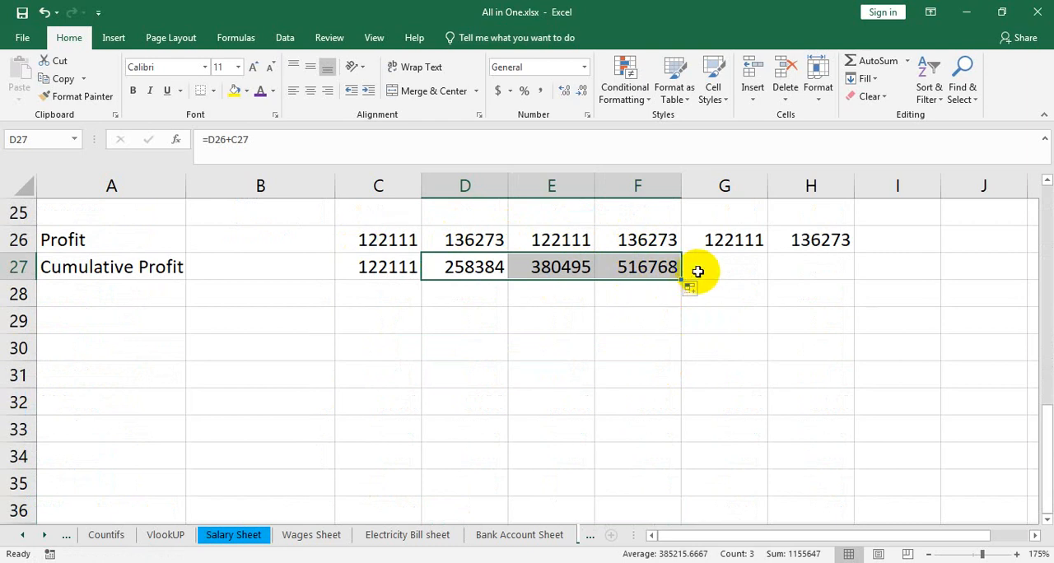
drag(681, 280, 739, 278)
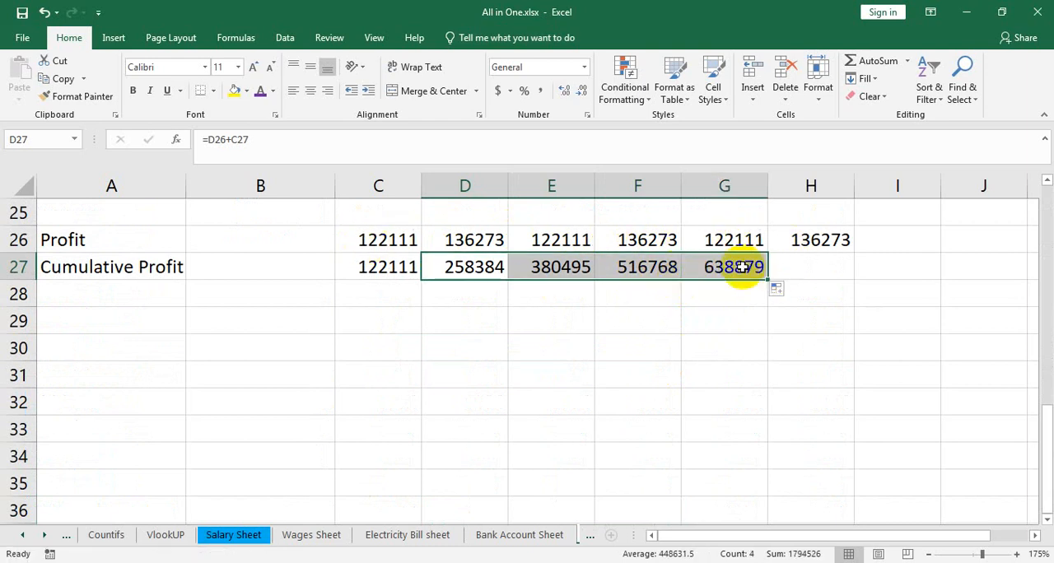
drag(770, 280, 828, 266)
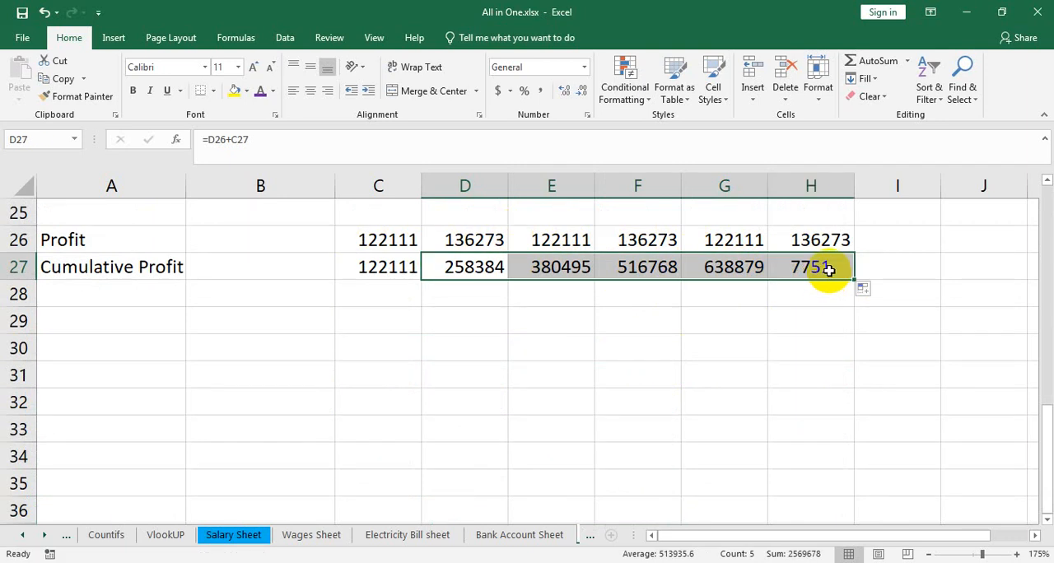
Step: Insert a blank row above the Account Title and Six Month header row
scroll(798, 403, up, 5)
scroll(798, 404, up, 3)
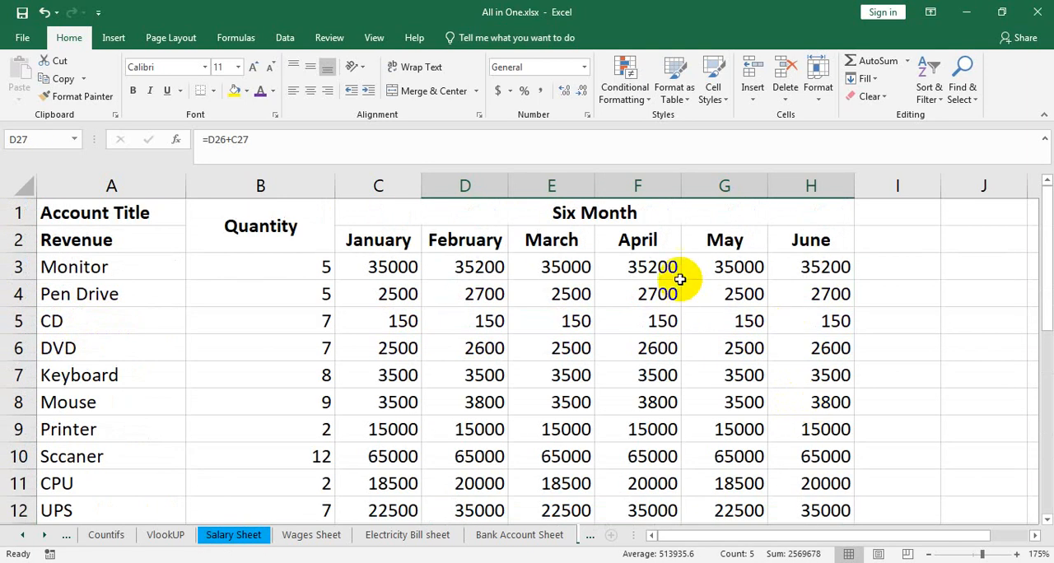
click(680, 213)
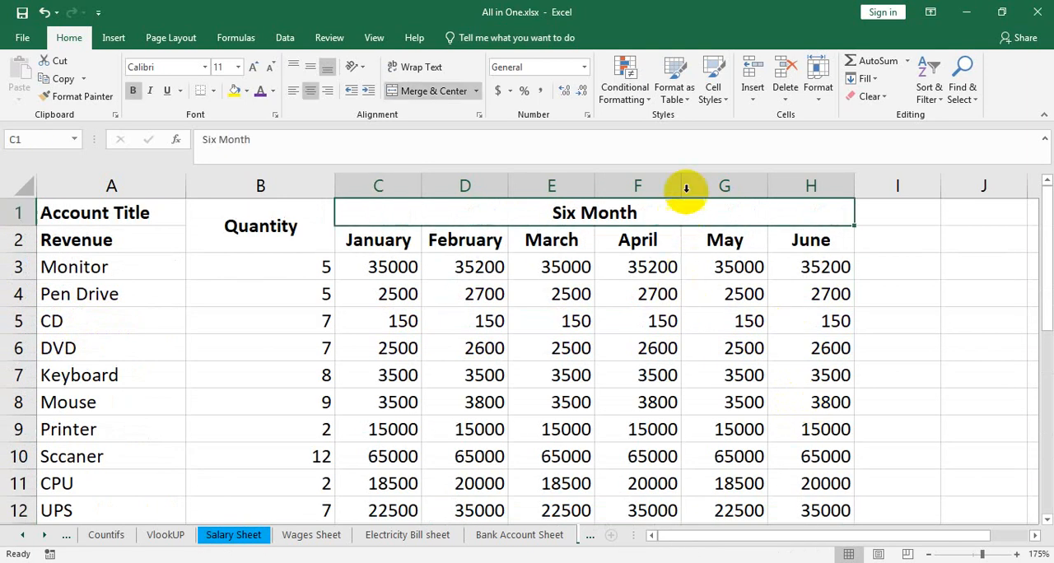
click(752, 89)
click(782, 137)
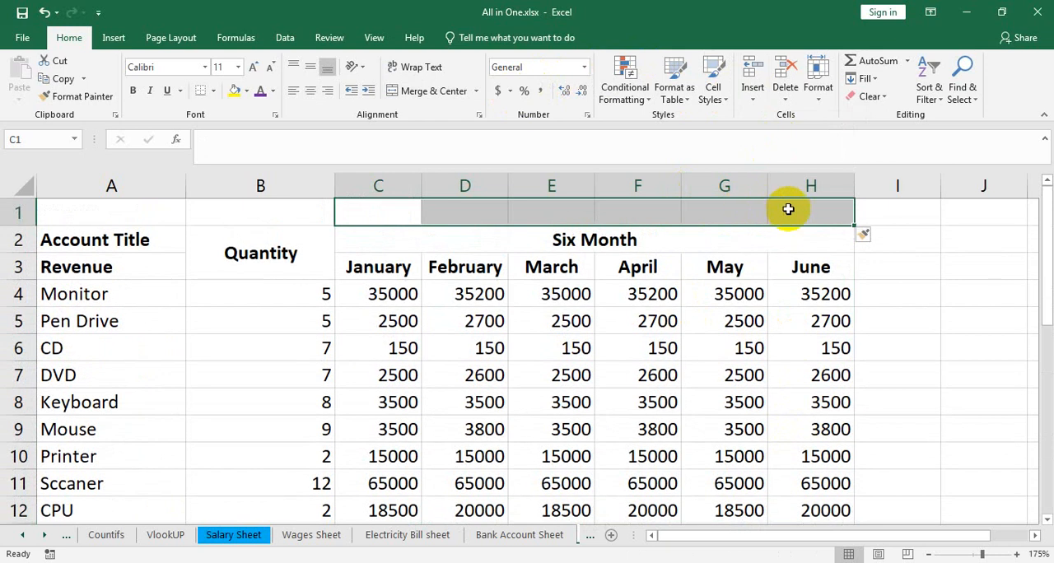
Step: Merge and center A1:H1 in the new row and enter the title "Revenue sheet"
drag(790, 209, 133, 202)
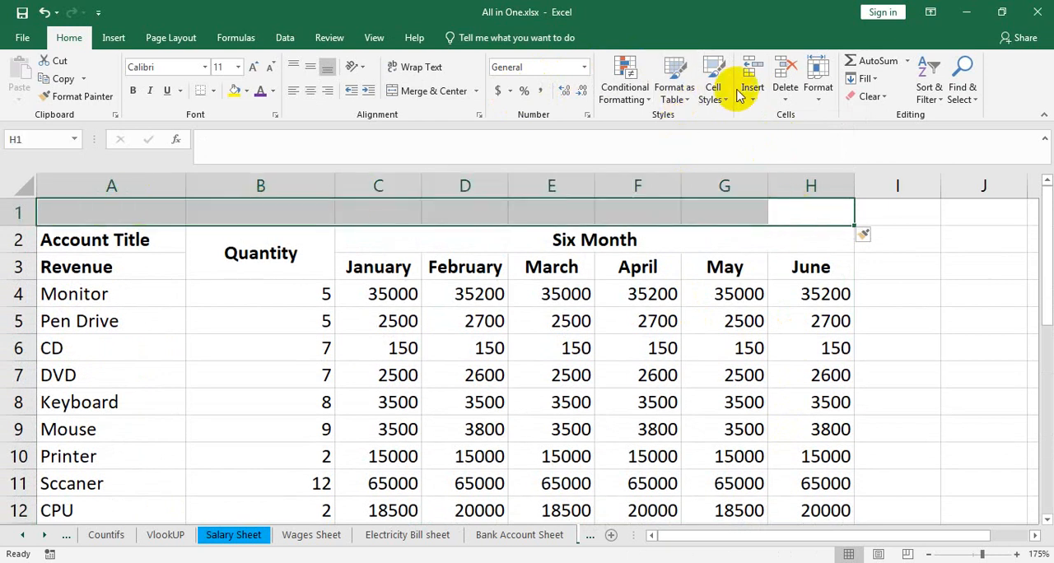
click(398, 92)
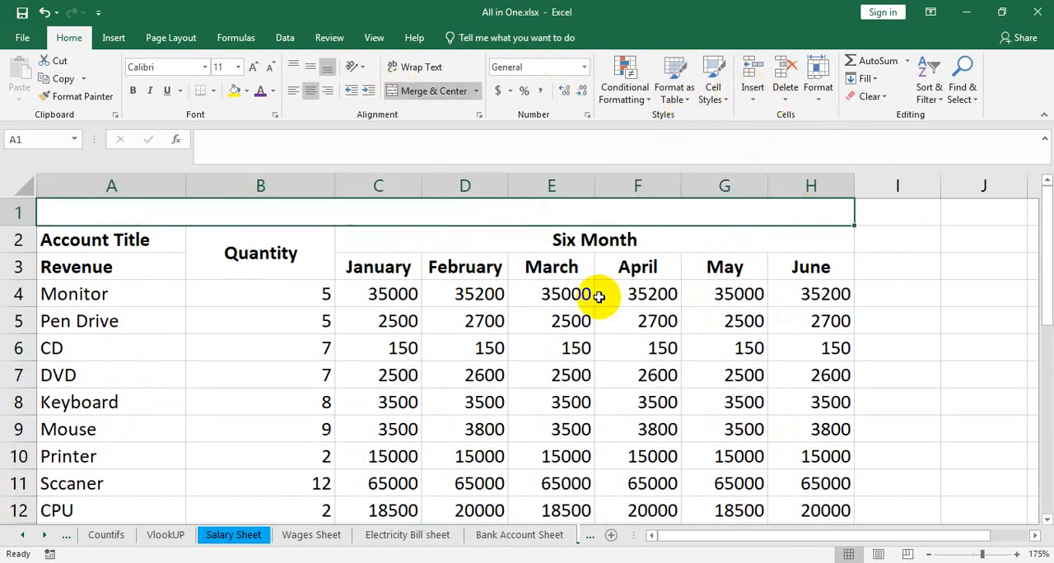
text(rev)
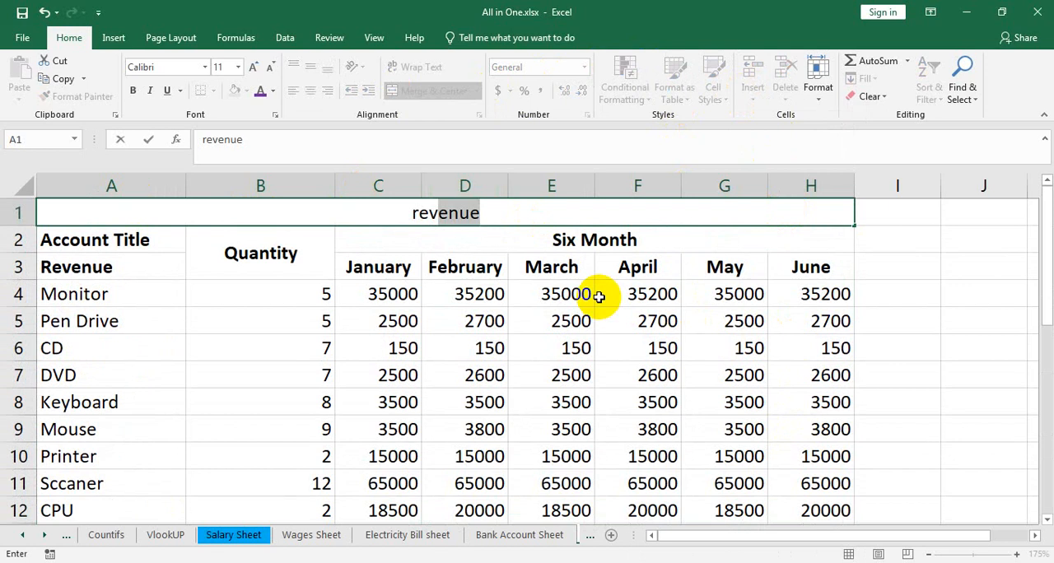
key(Tab)
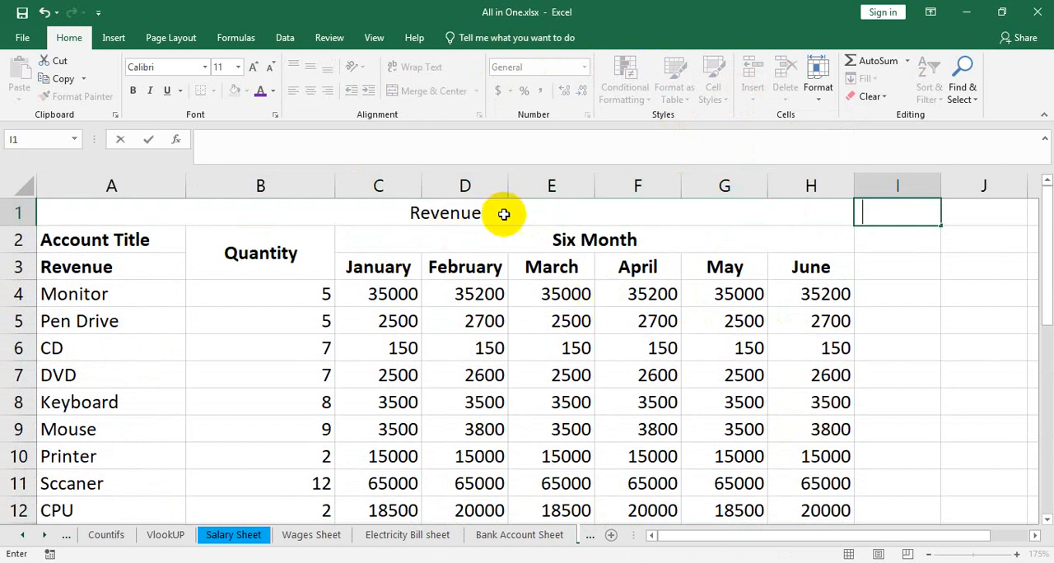
click(531, 213)
double_click(530, 215)
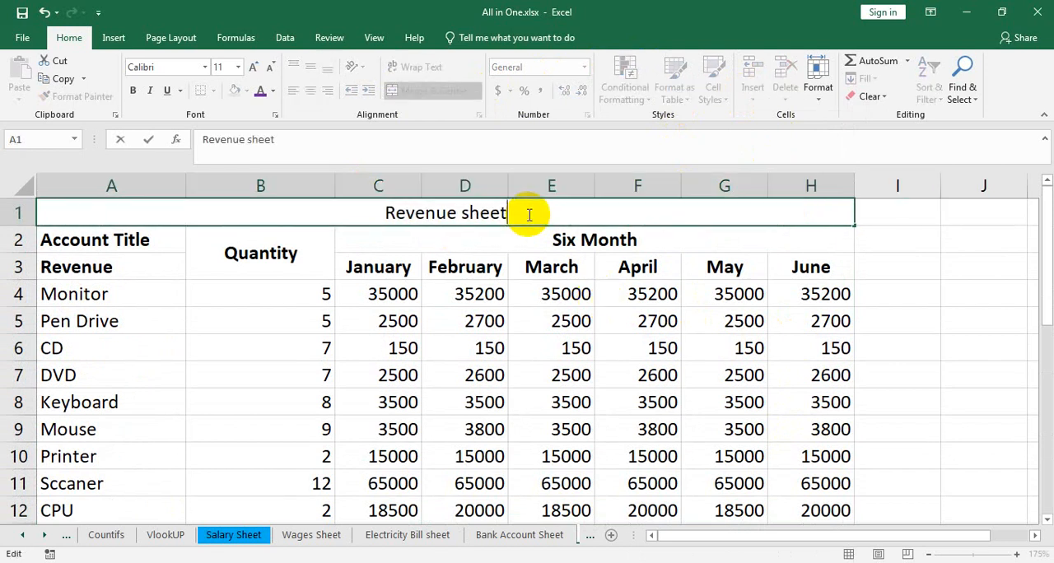
text(sheet)
key(Return)
Step: Format the sheet title in A1 as bold with a font size of 16
click(529, 213)
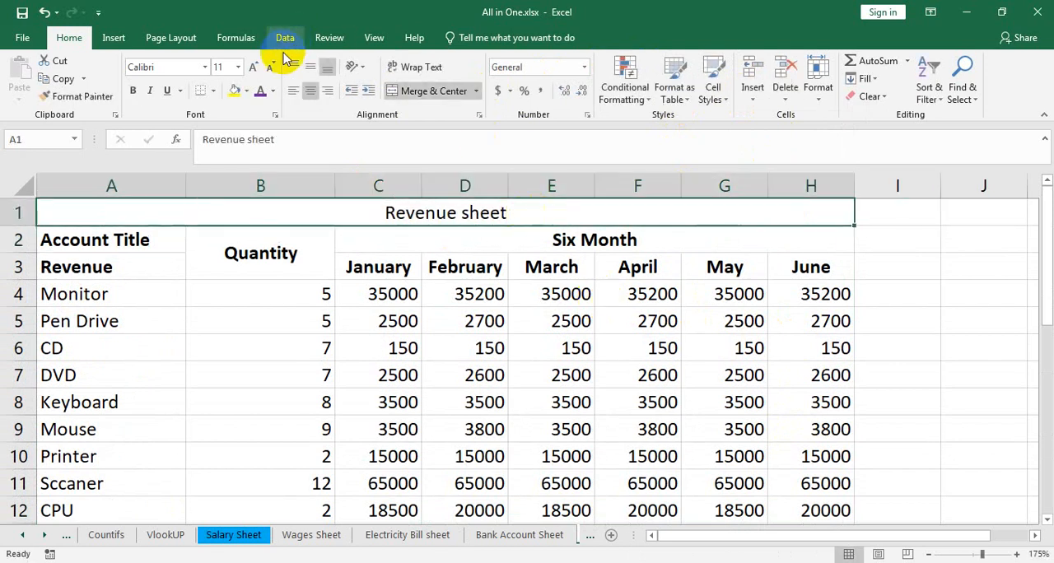
click(254, 66)
click(254, 66)
click(255, 66)
click(133, 89)
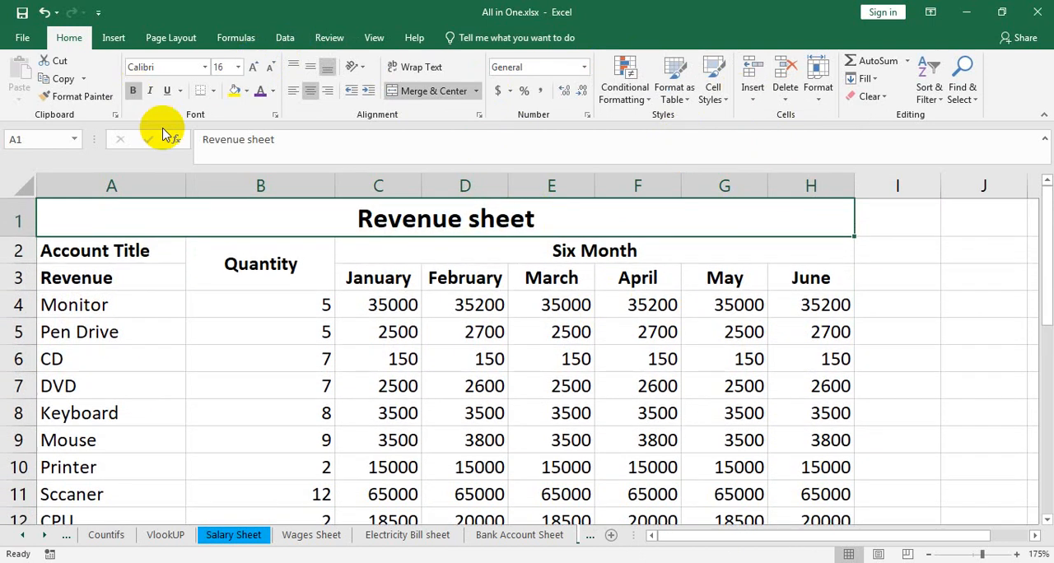
scroll(766, 452, down, 4)
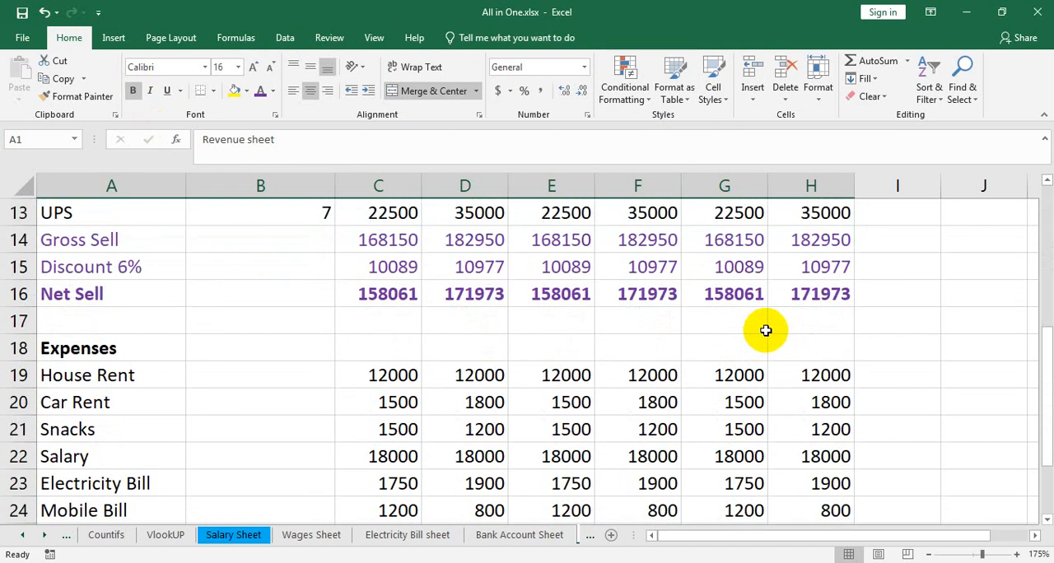